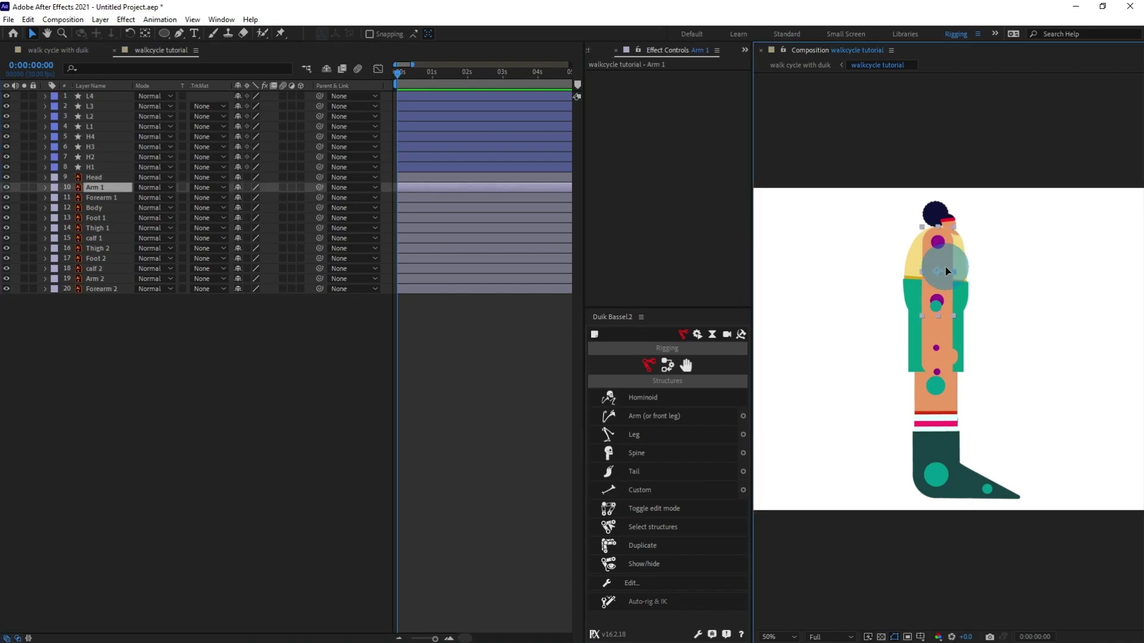
left_click_drag(956, 385, 954, 313)
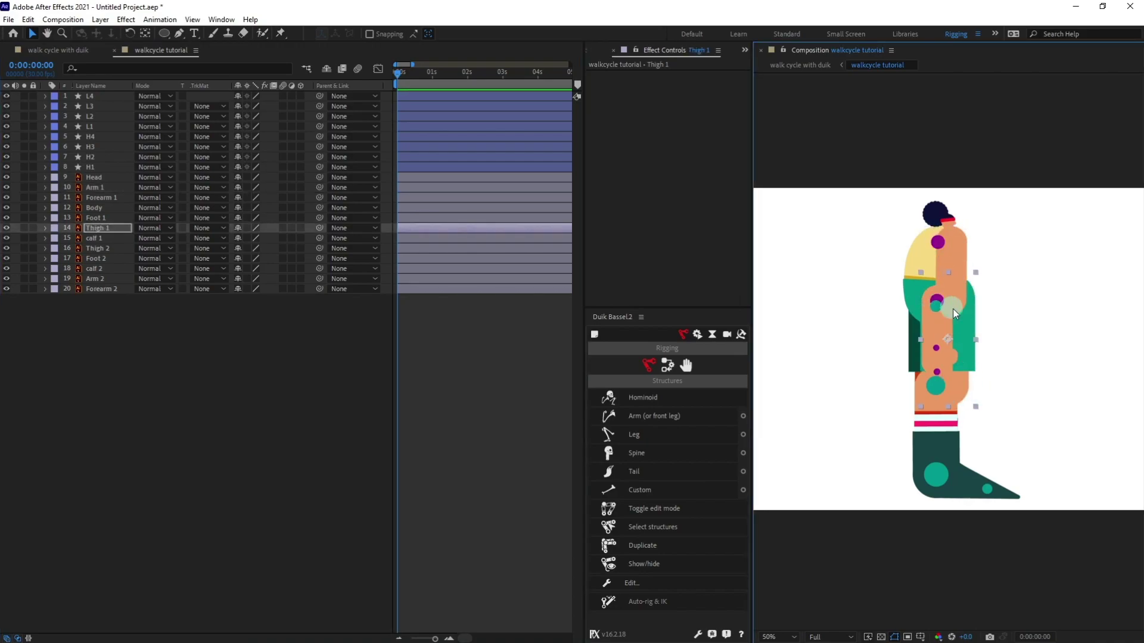
key("ctrl+z")
key("ctrl+z")
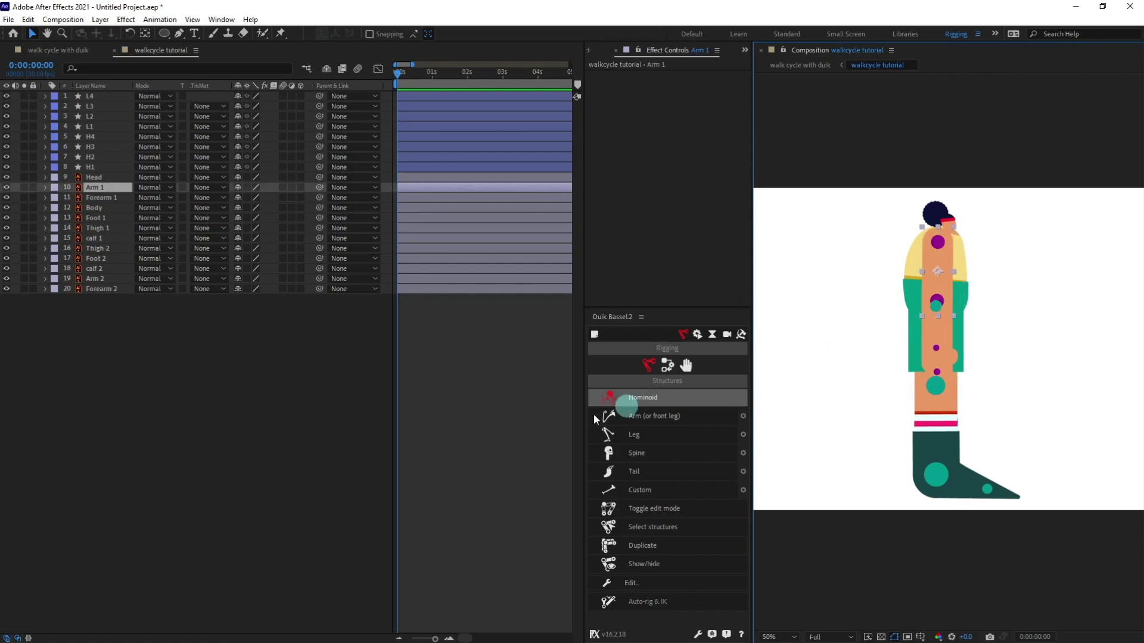
left_click(469, 389)
left_click_drag(938, 312, 942, 306)
left_click(512, 370)
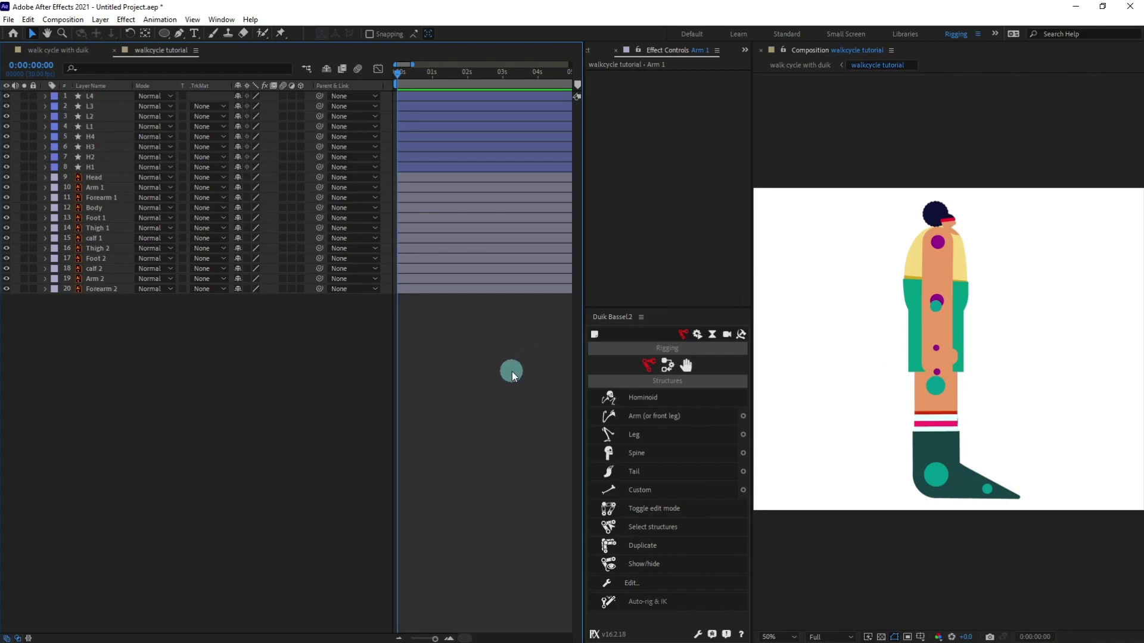
Step: Create an arm structure from the four purple joint markers H1 to H4
scroll(901, 306, "up", 1)
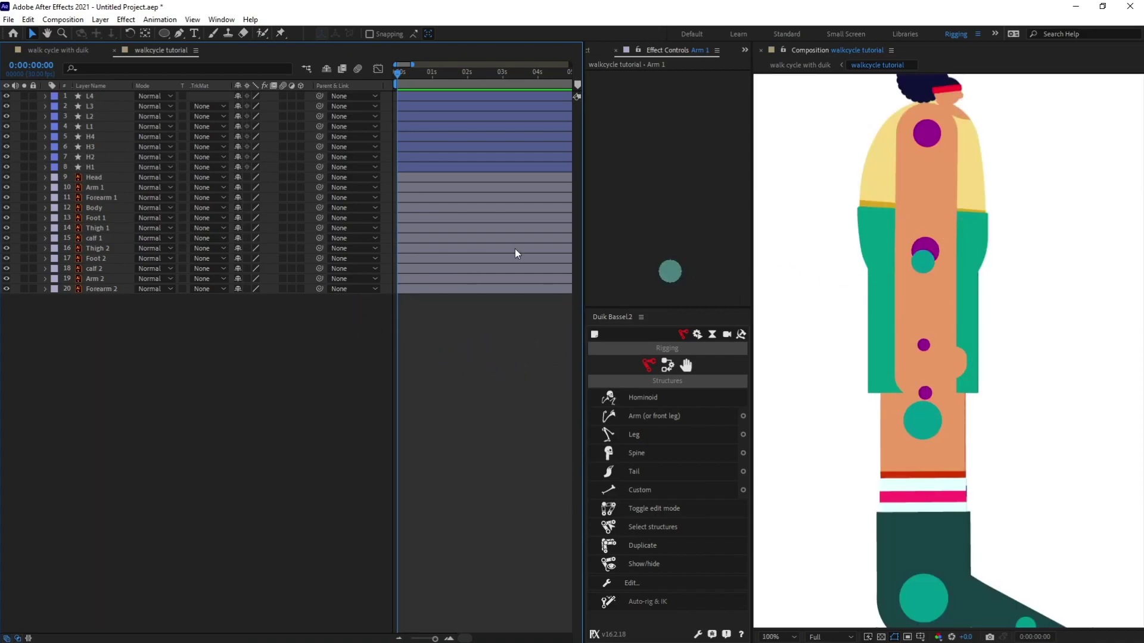
left_click(108, 171)
left_click(92, 137, "shift")
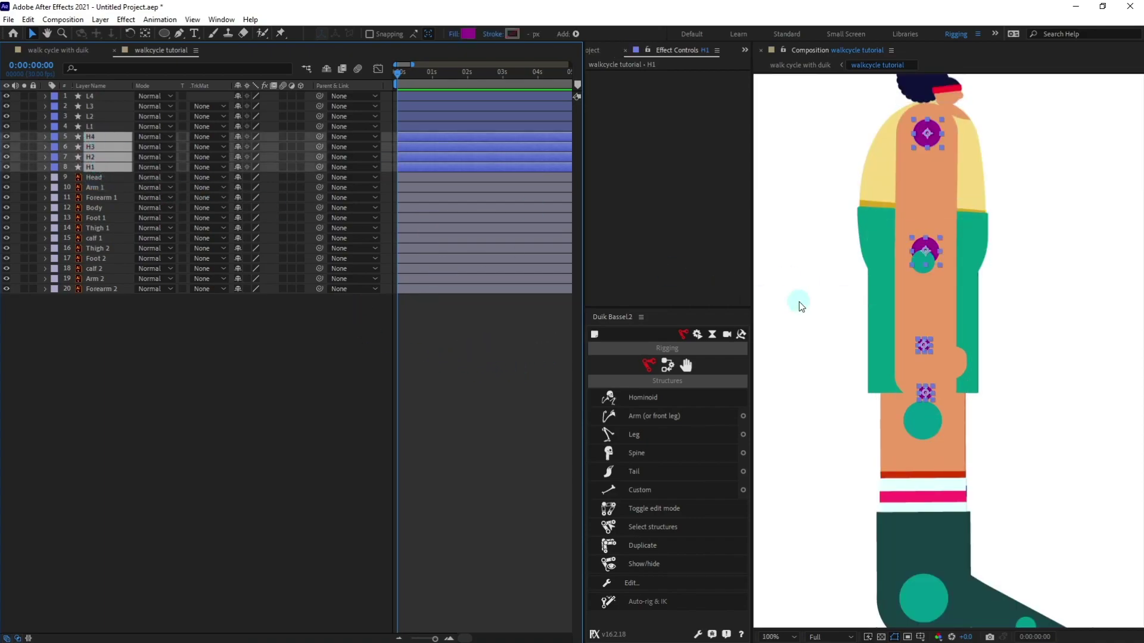
left_click_drag(921, 217, 930, 373)
left_click(98, 177)
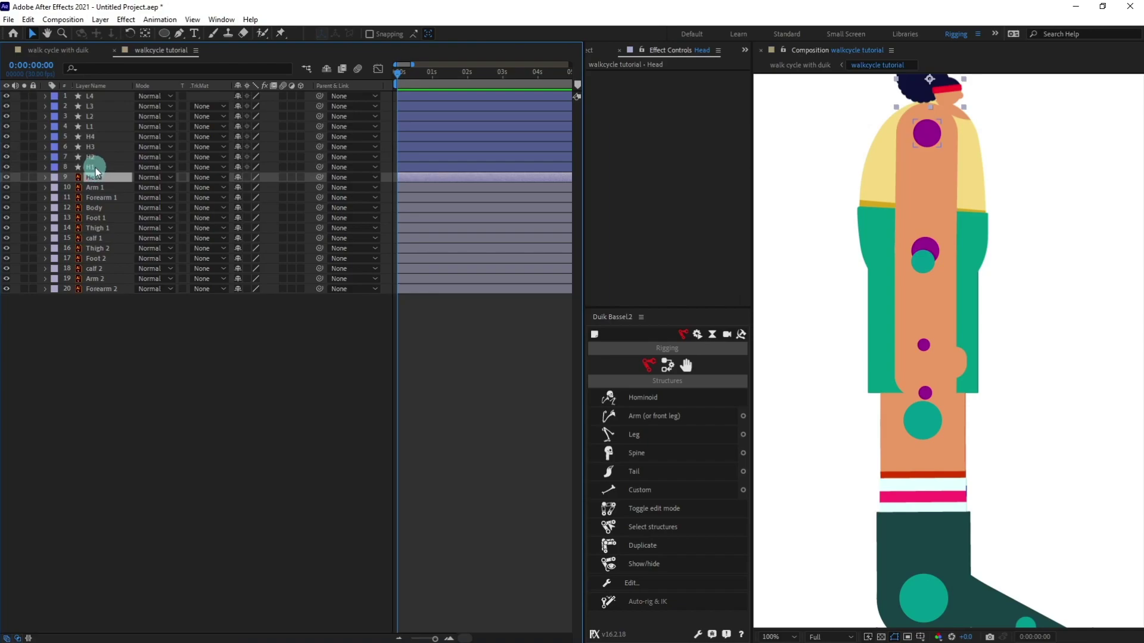
left_click(96, 167)
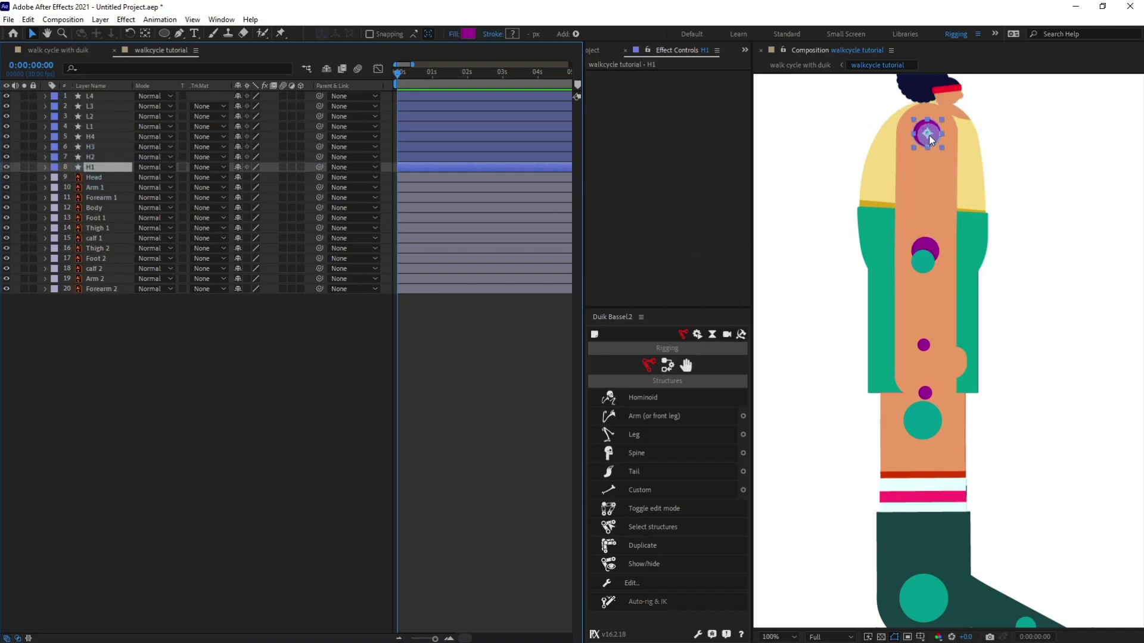
left_click(97, 137, "shift")
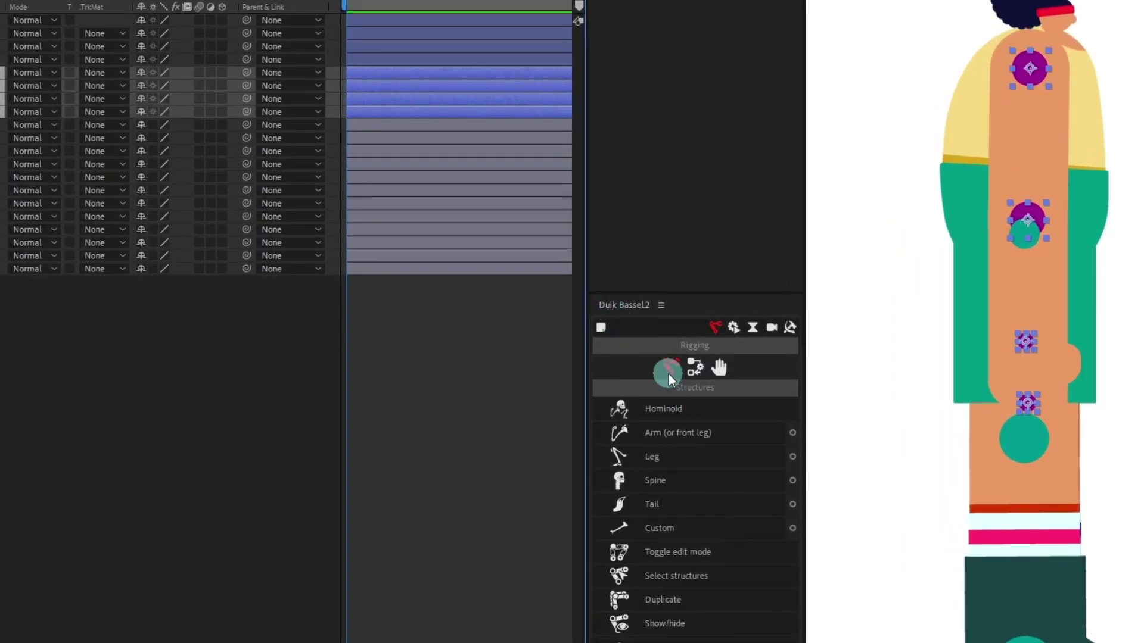
left_click(658, 431)
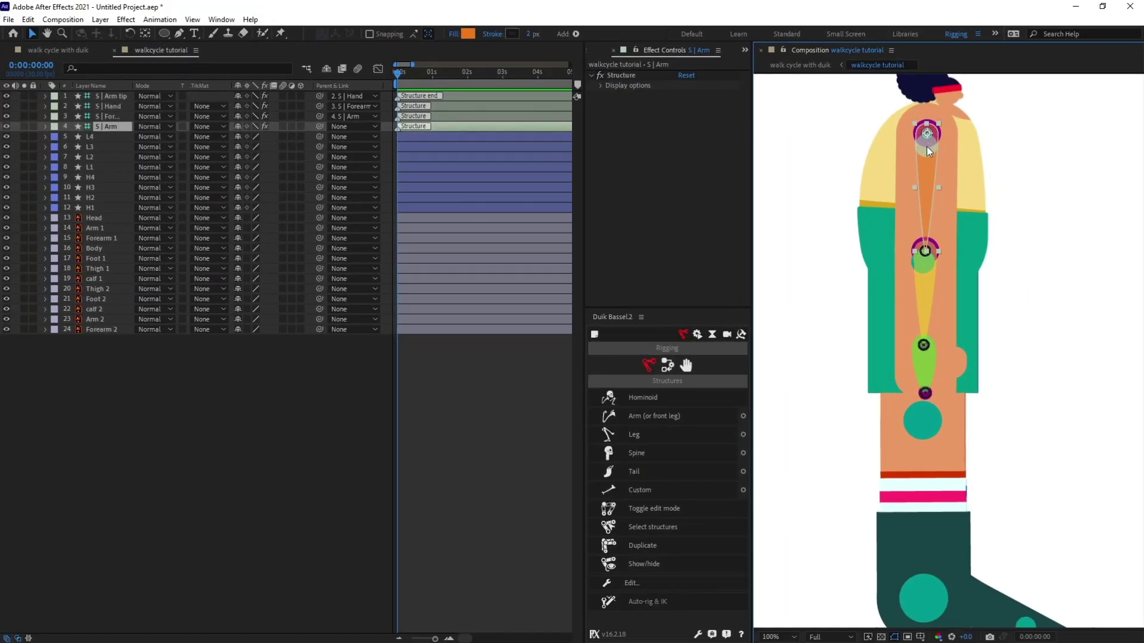
left_click(516, 398)
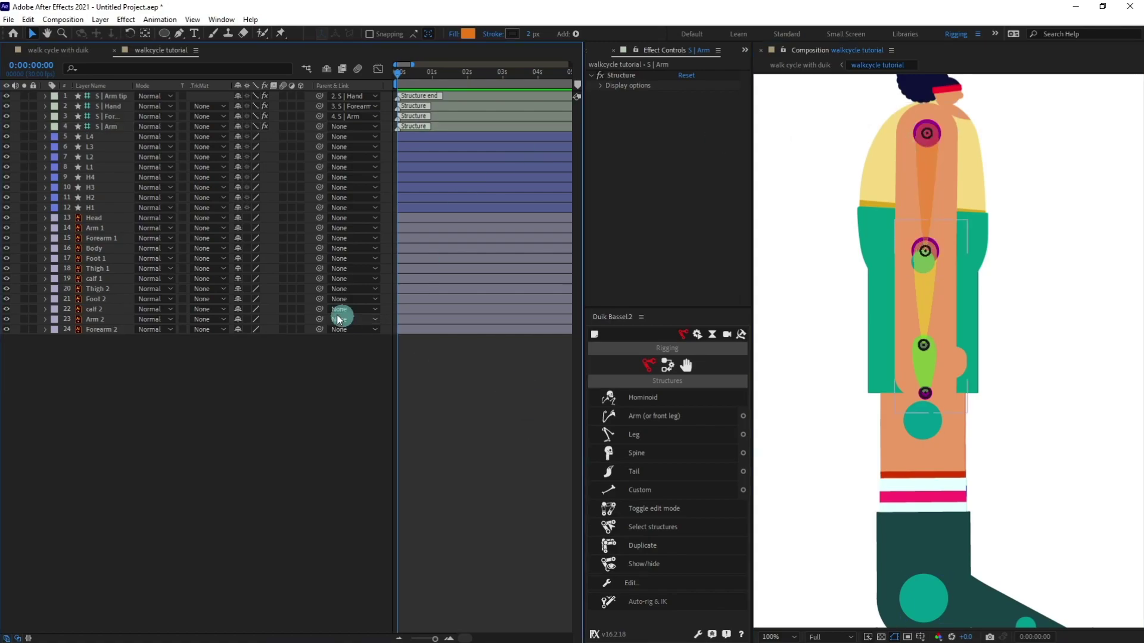
left_click(104, 168)
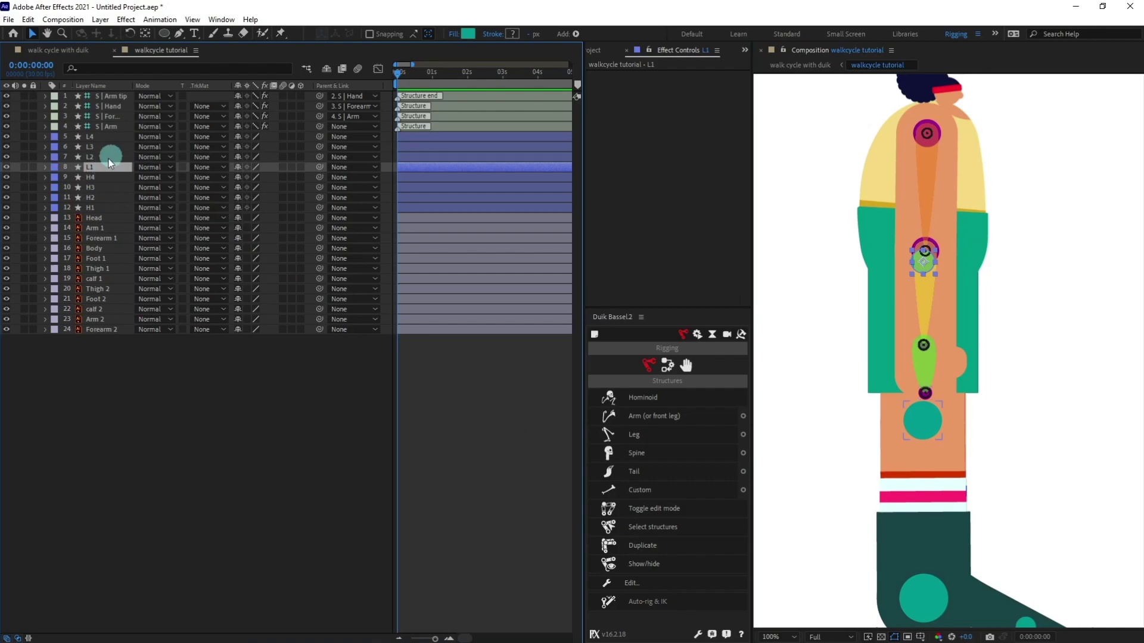
left_click(104, 176)
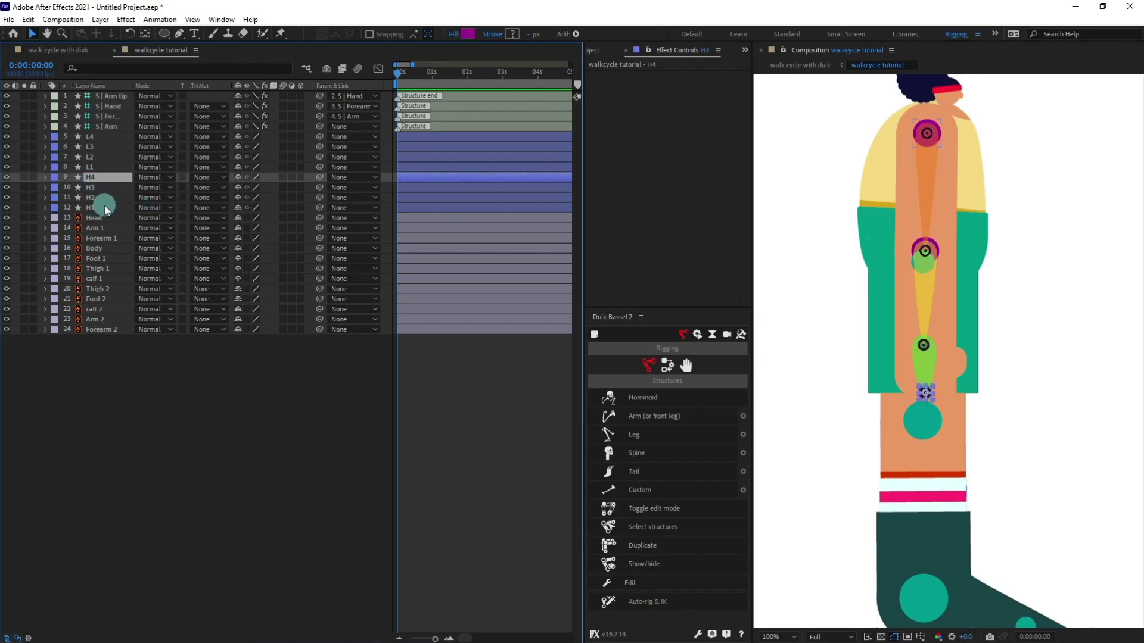
left_click(106, 208)
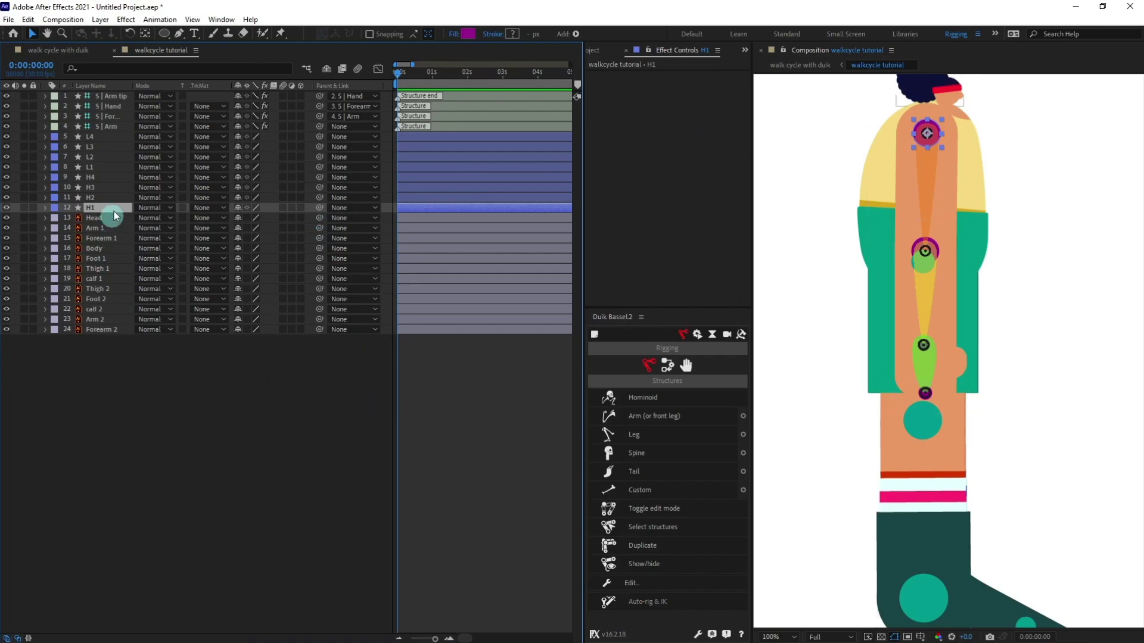
Step: Move the four arm structure layers directly above the Arm 1 layer in the layer stack
left_click(110, 126)
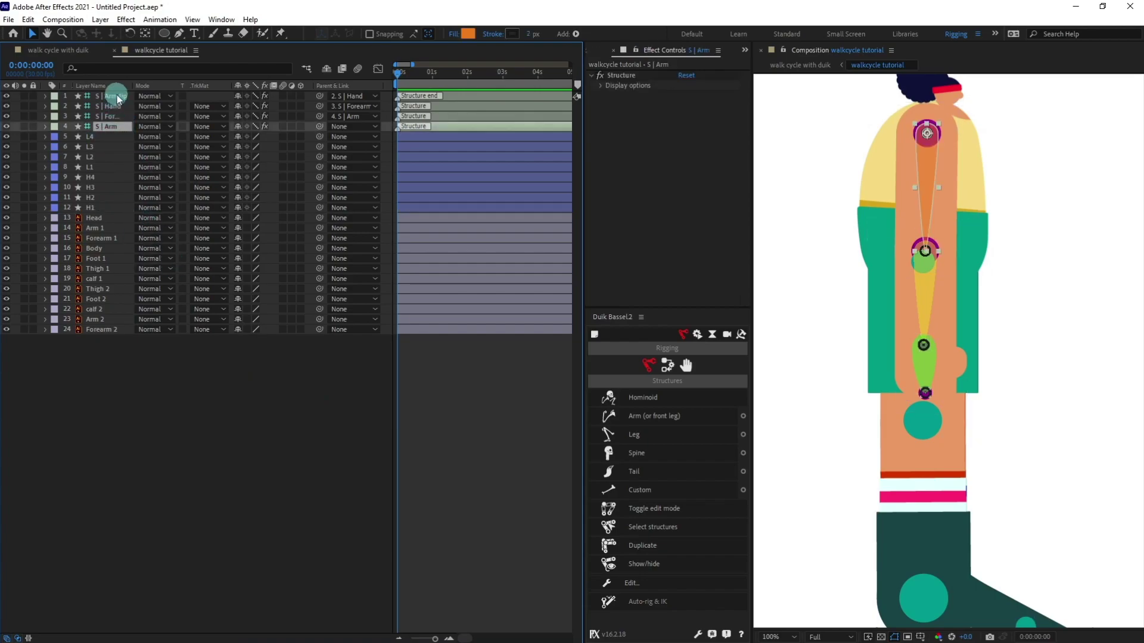
left_click(115, 96, "shift")
left_click_drag(112, 130, 116, 223)
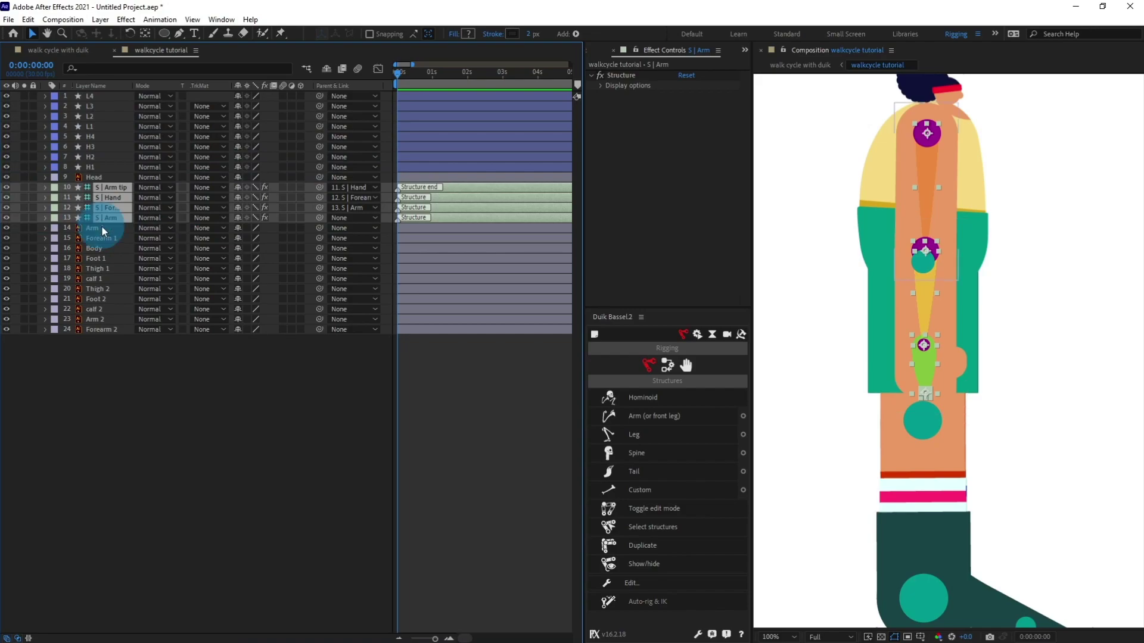
Step: Parent the Arm 1 layer to the S | Arm structure and Forearm 1 to the forearm structure
left_click(101, 228)
left_click_drag(269, 231, 102, 218)
left_click(262, 239)
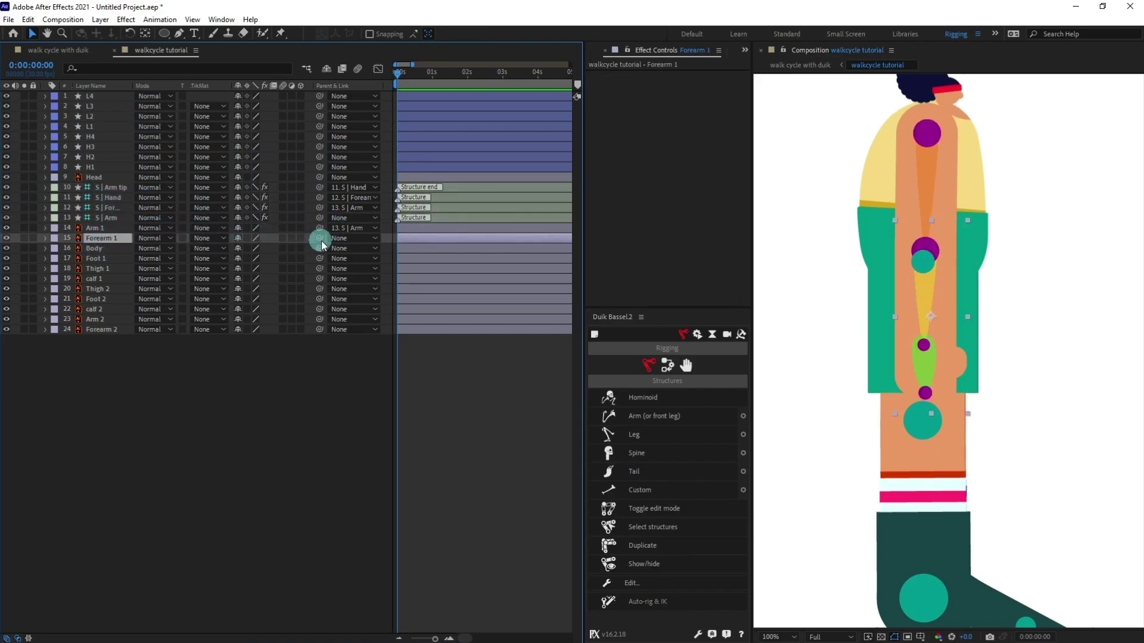
left_click_drag(220, 238, 110, 207)
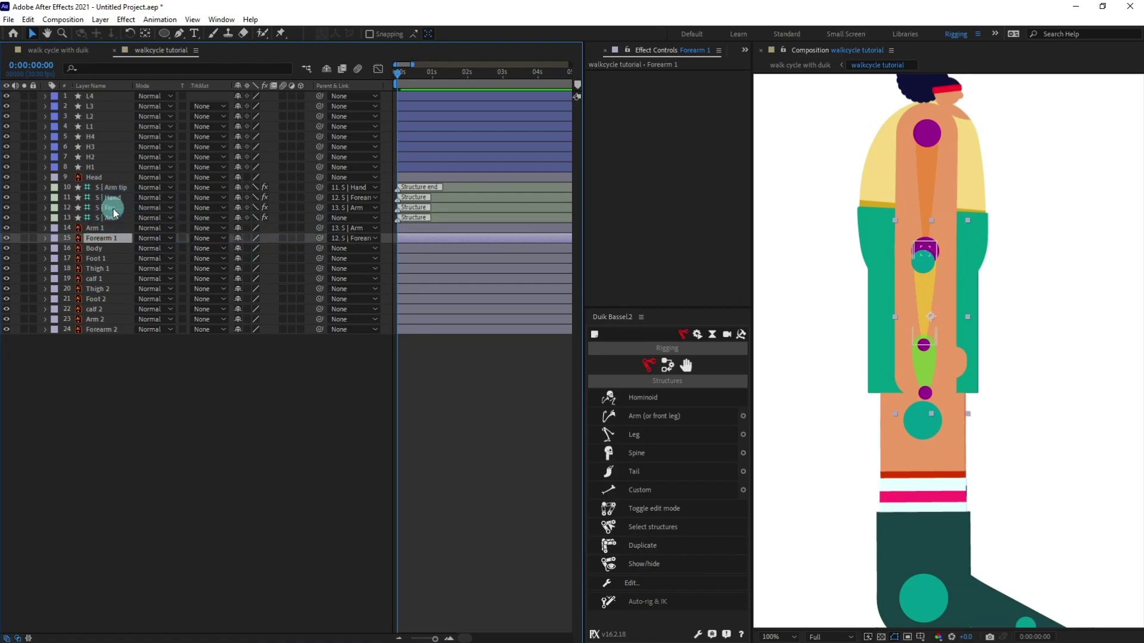
left_click(181, 381)
Step: Create a second arm structure from markers H1 to H4 and move its layers directly above the Arm 2 layer
left_click(91, 166)
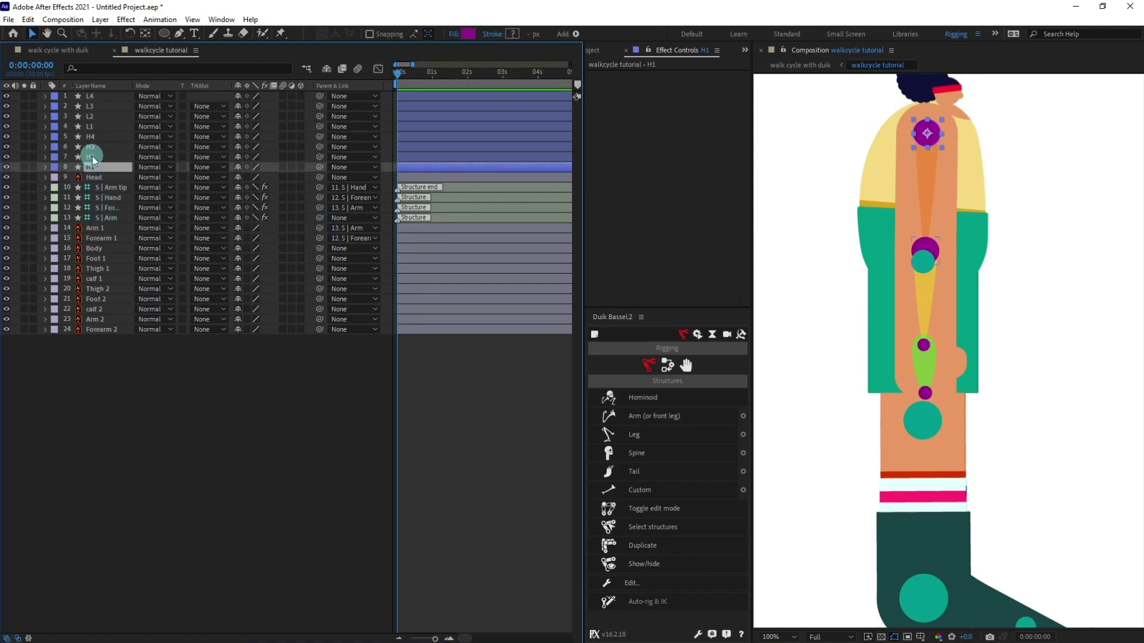
left_click(92, 137, "shift")
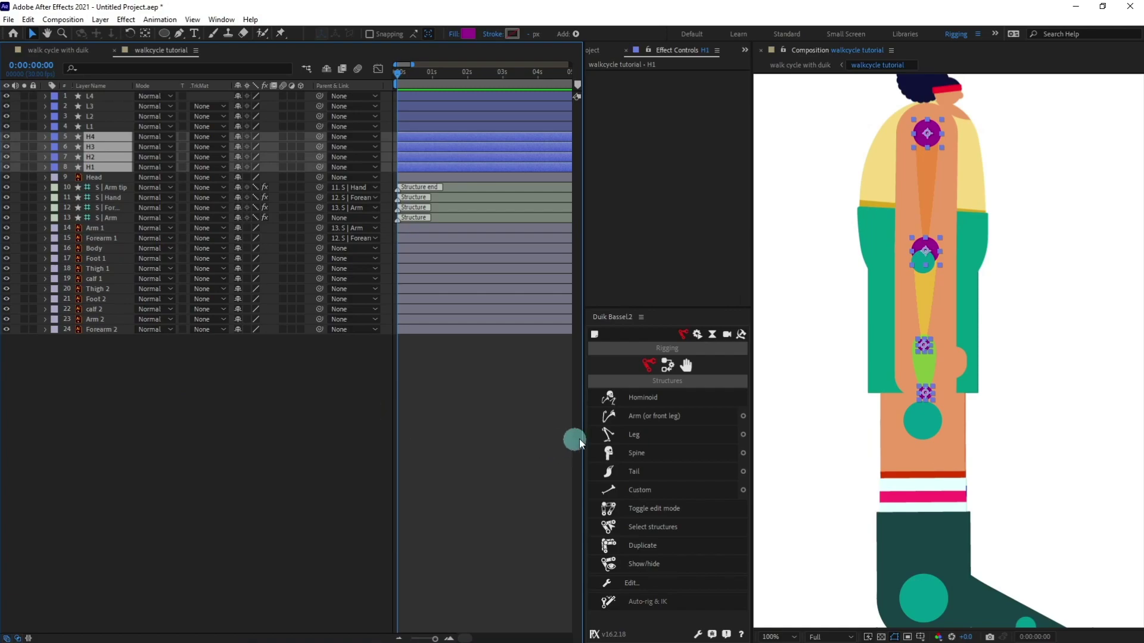
left_click(634, 424)
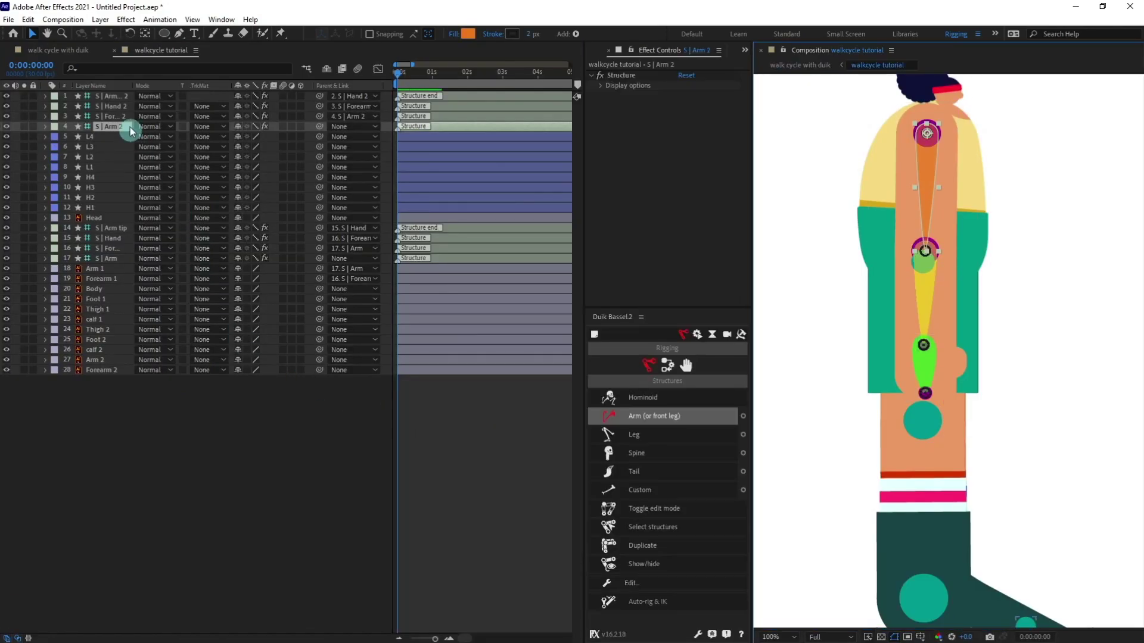
left_click(117, 97)
left_click(113, 130, "shift")
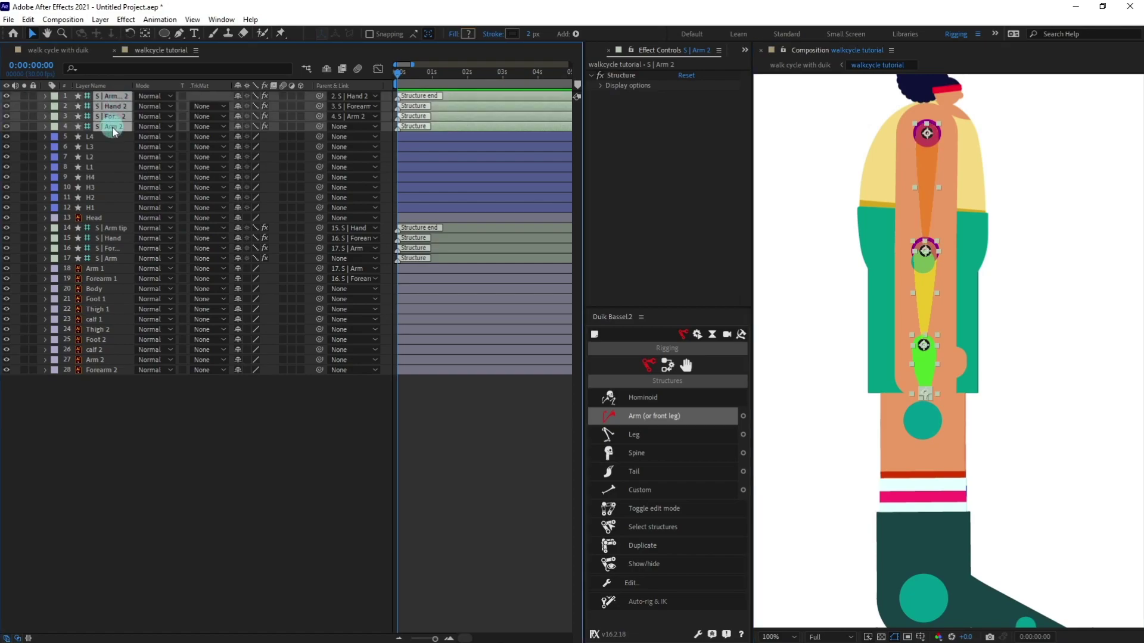
left_click_drag(112, 127, 138, 357)
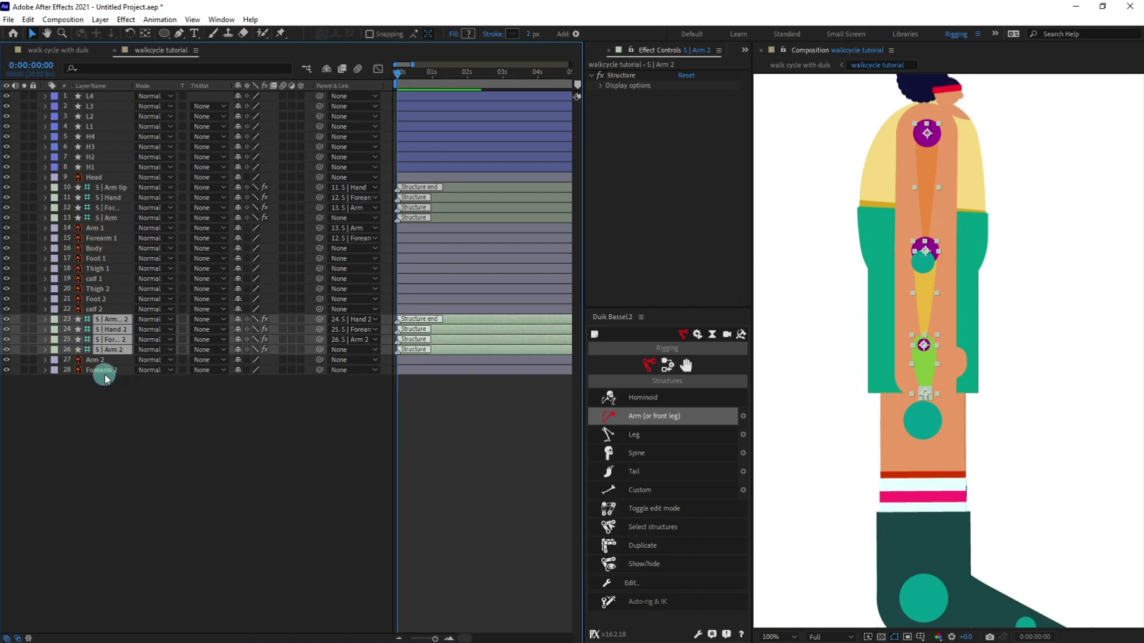
Step: Solo the four second-arm structure layers together with Arm 2 and Forearm 2
left_click(103, 372, "shift")
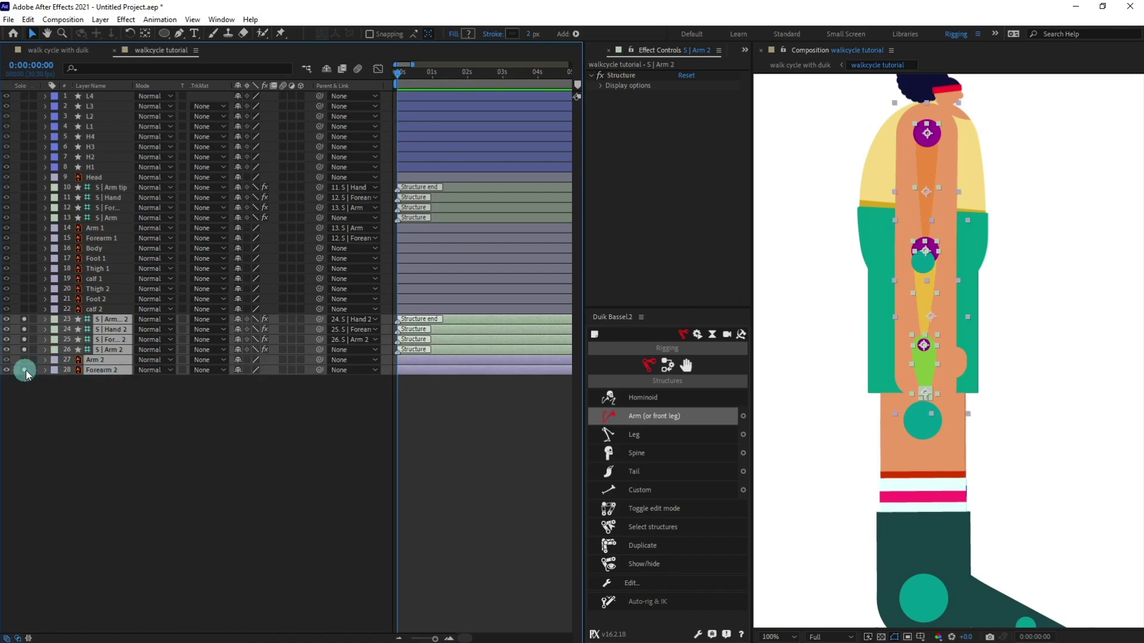
left_click(25, 371)
left_click(217, 467)
Step: Parent Arm 2 to S | Arm 2 and Forearm 2 to the second forearm structure, and turn off solo for the second-arm layers
left_click(105, 359)
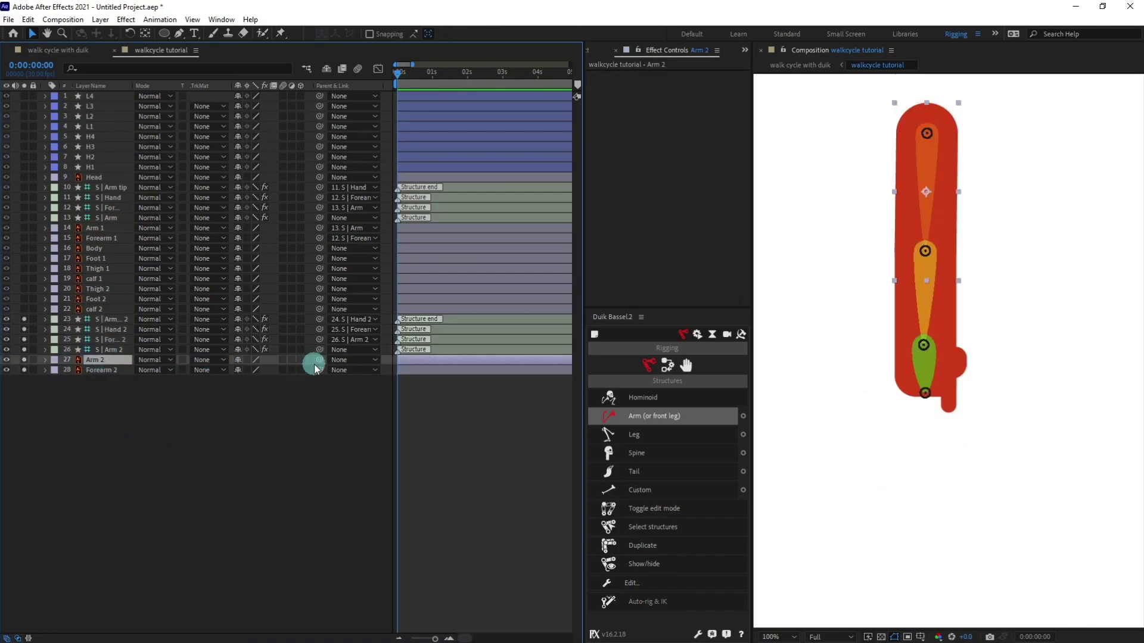
left_click_drag(320, 361, 116, 351)
left_click(120, 370)
left_click_drag(318, 369, 104, 339)
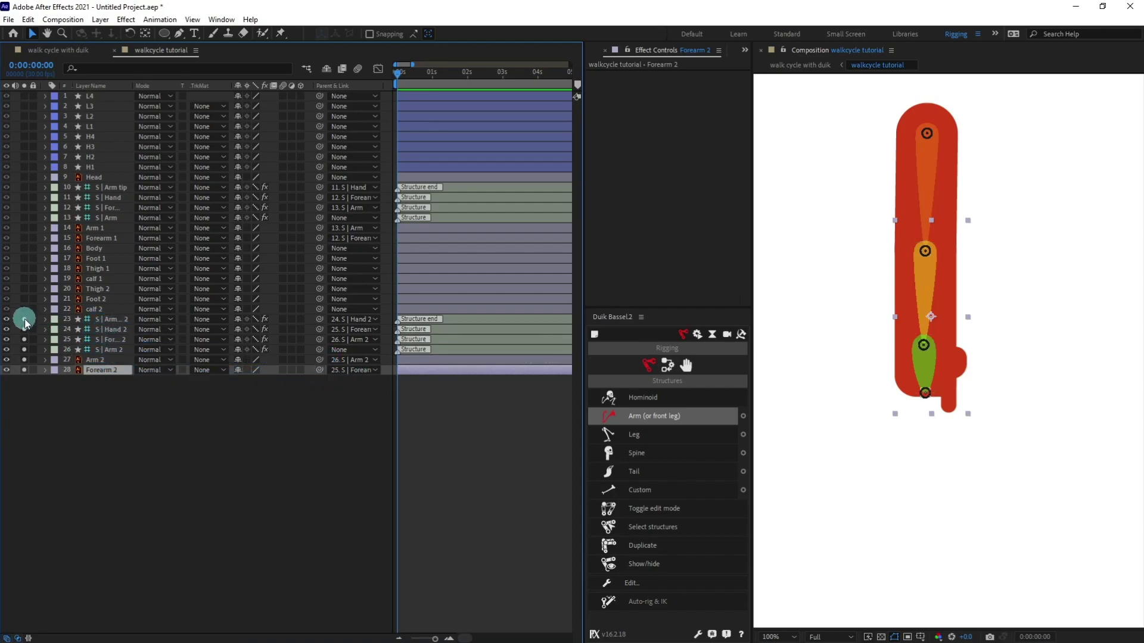
left_click(25, 370)
left_click(120, 422)
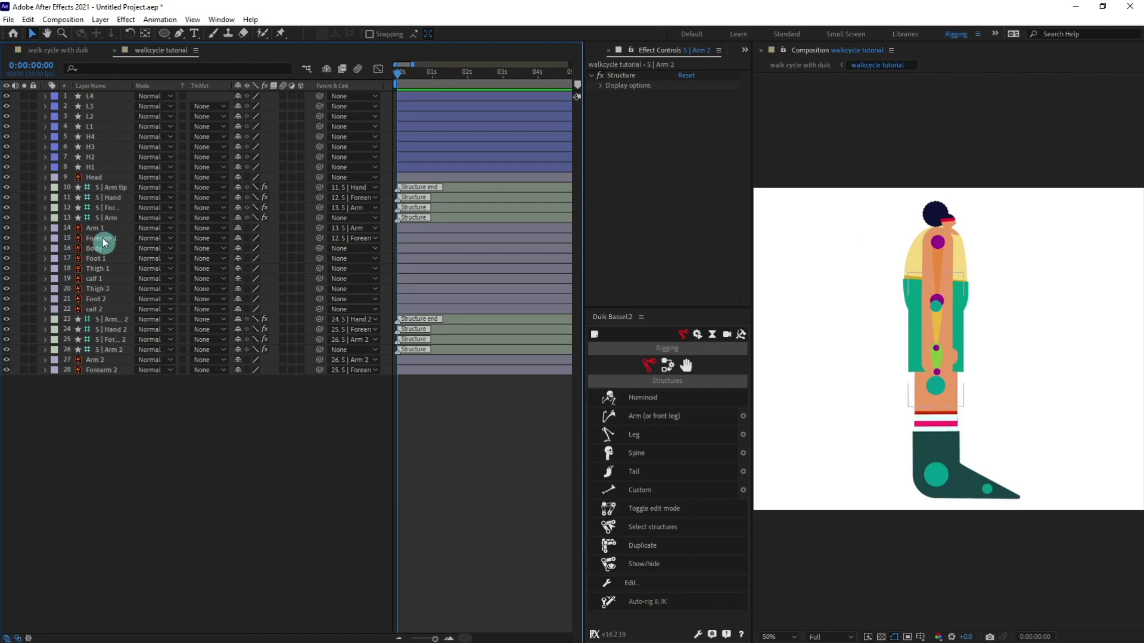
Step: Create a leg structure from markers L1 to L4 and move its six layers directly above the Foot 1 layer
left_click(91, 127)
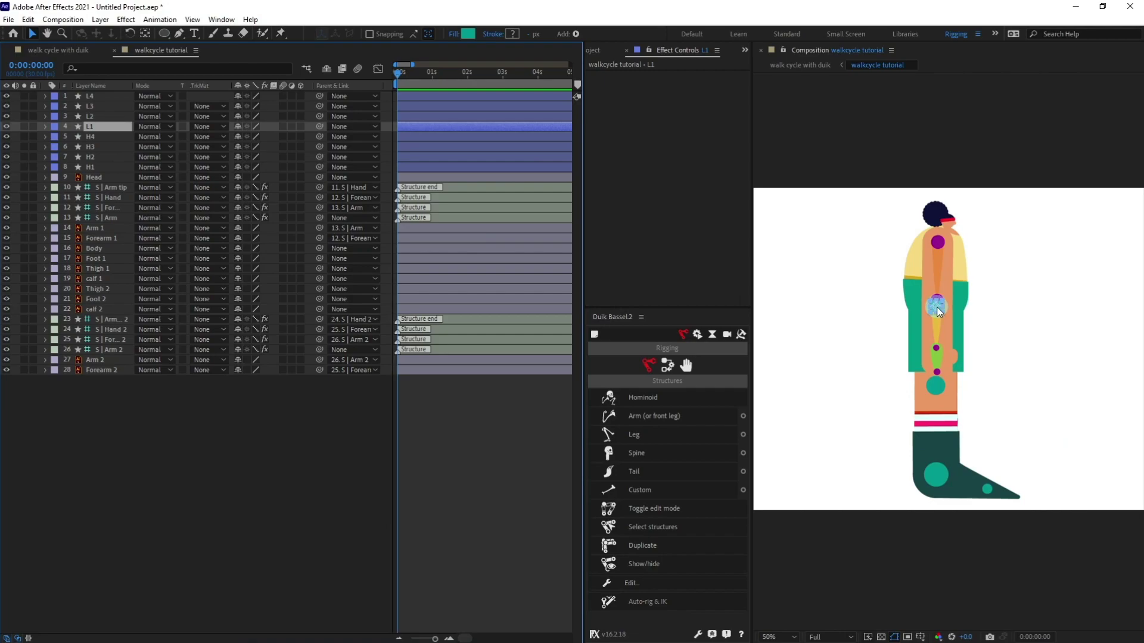
left_click(104, 97, "shift")
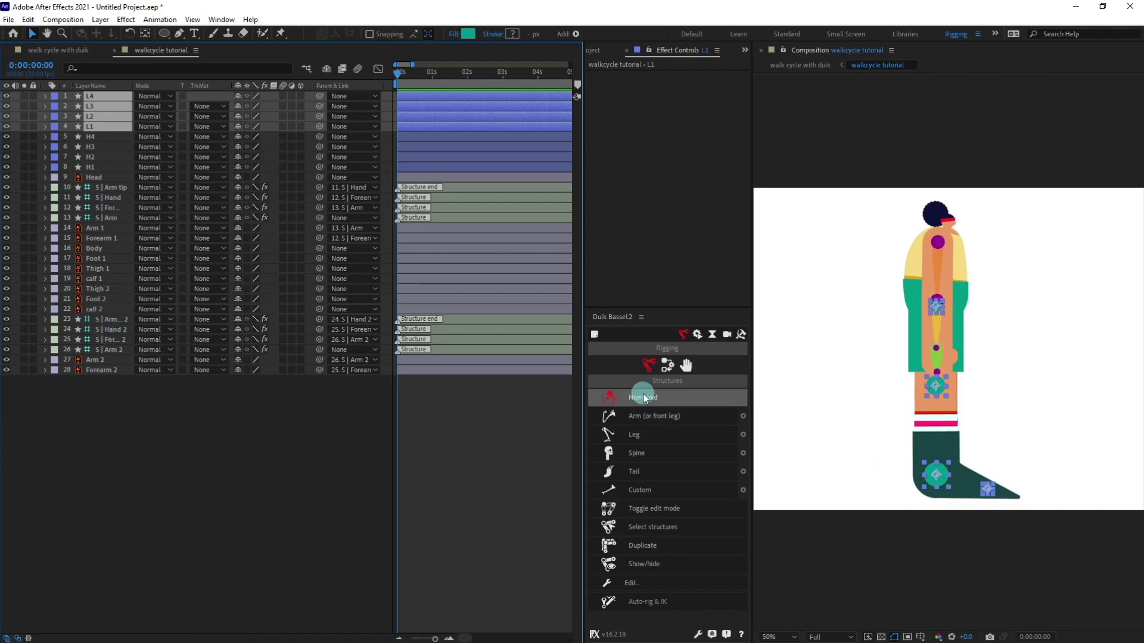
left_click(635, 436)
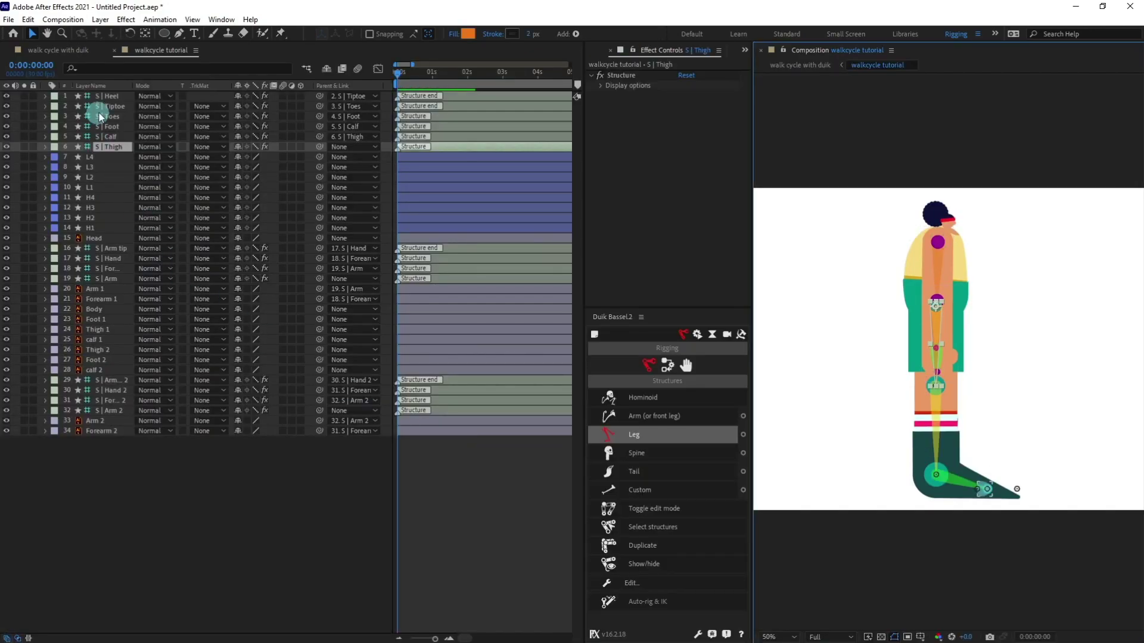
left_click(109, 96, "shift")
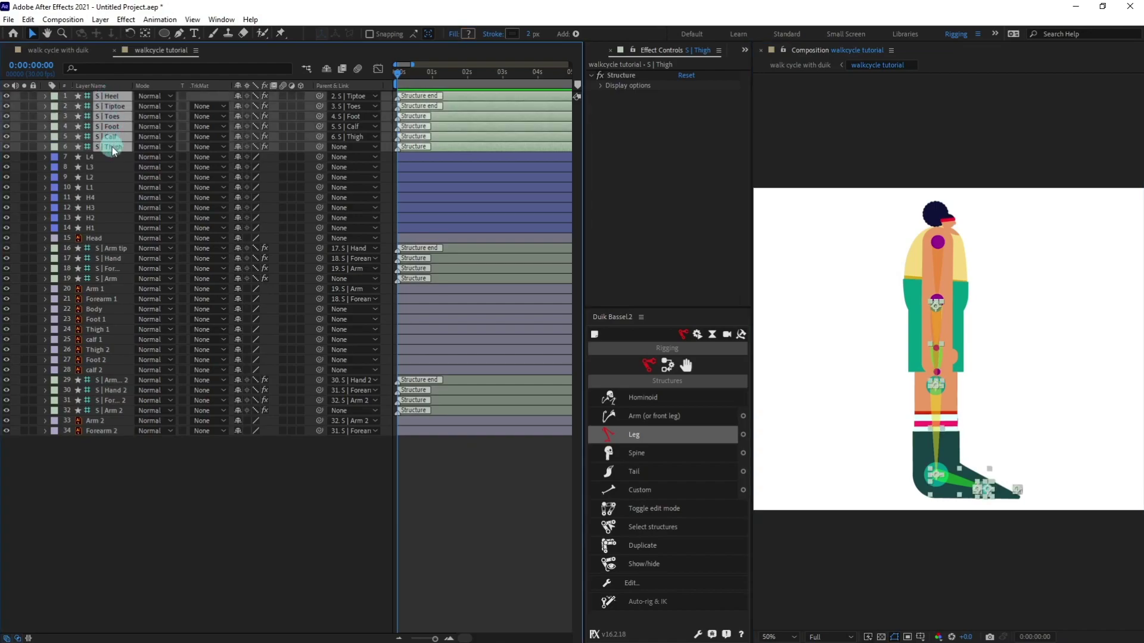
left_click_drag(112, 149, 149, 314)
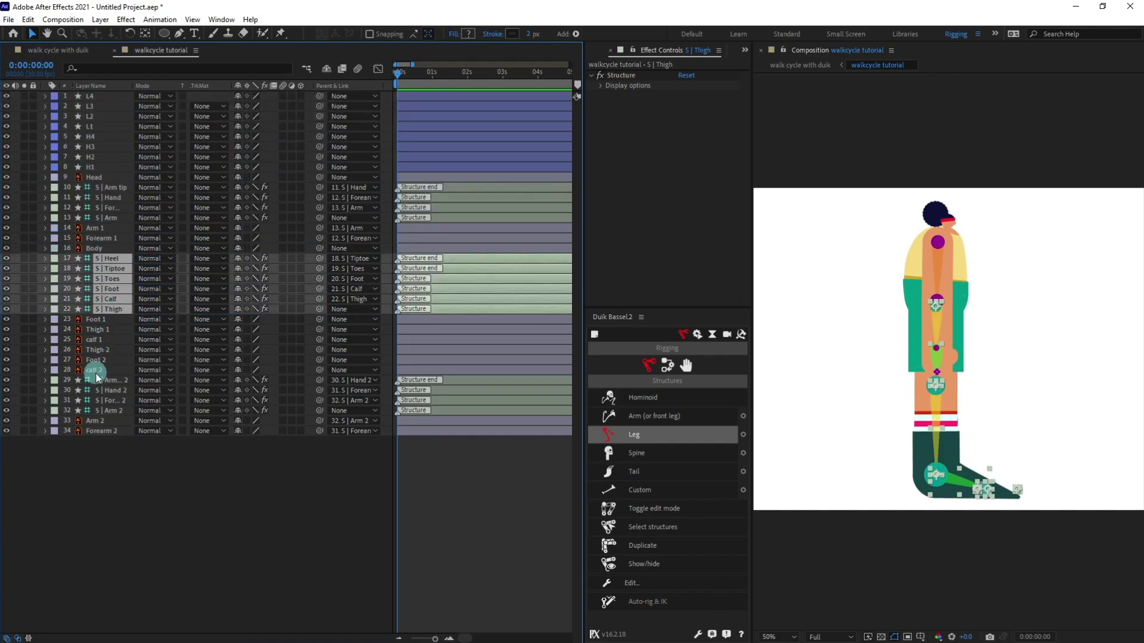
Step: Solo the six leg structure layers together with Foot 1, Thigh 1 and calf 1
left_click(93, 340, "shift")
left_click(25, 339)
left_click(406, 527)
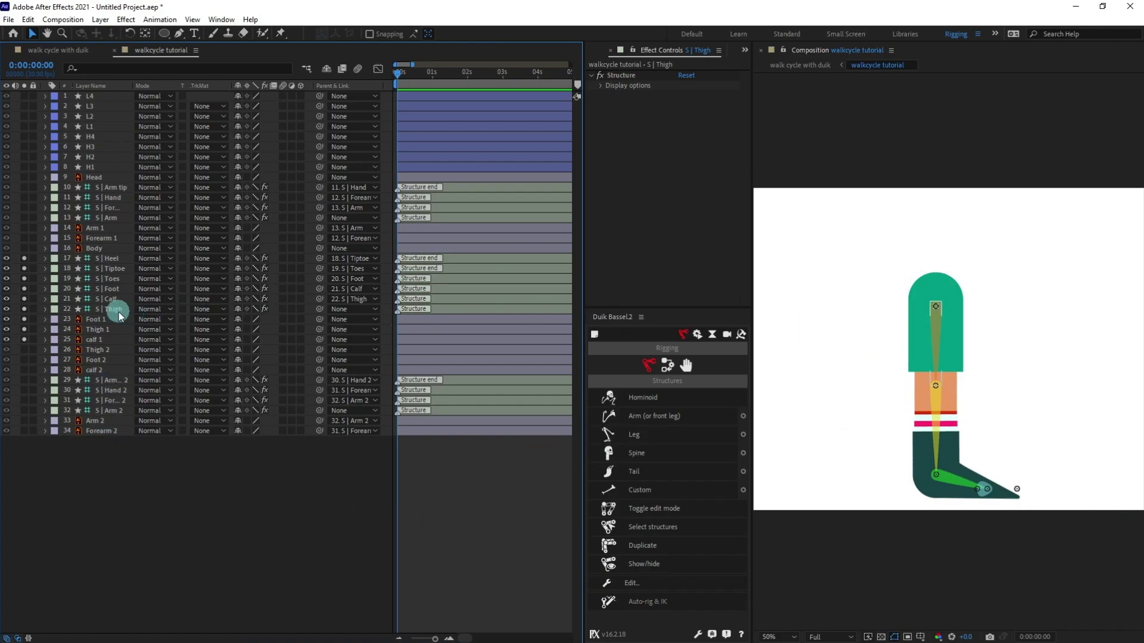
Step: Parent Thigh 1 to S | Thigh, Foot 1 to S | Foot and calf 1 to S | Calf, and turn off solo for the leg layers
left_click(104, 329)
left_click_drag(320, 329, 121, 308)
left_click(106, 321)
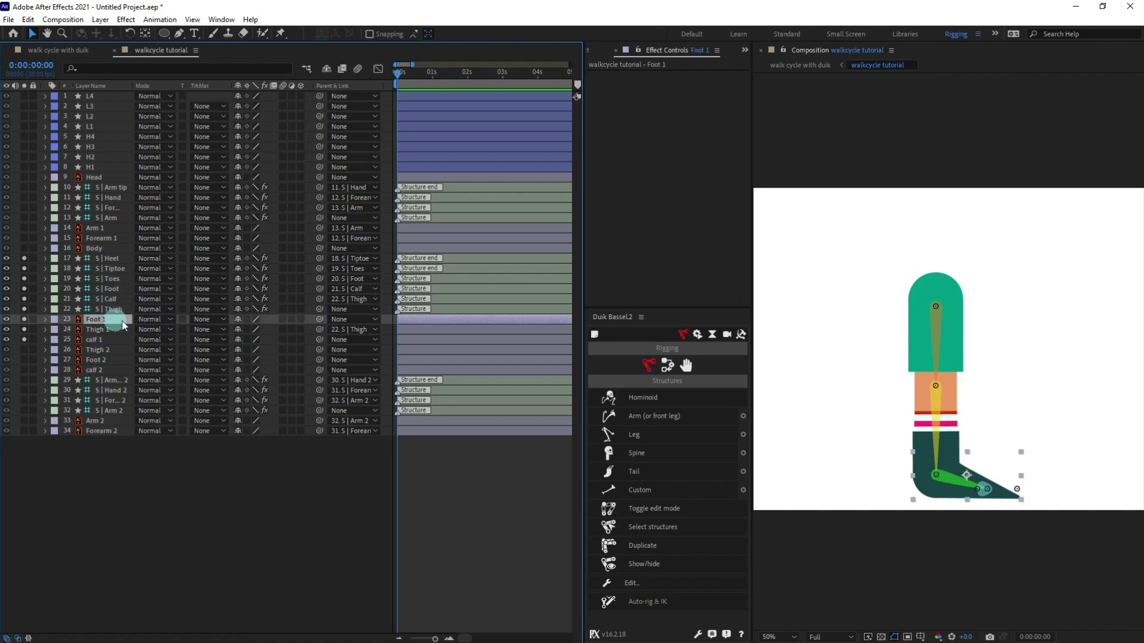
left_click_drag(320, 320, 124, 292)
left_click(105, 338)
left_click_drag(319, 337, 116, 302)
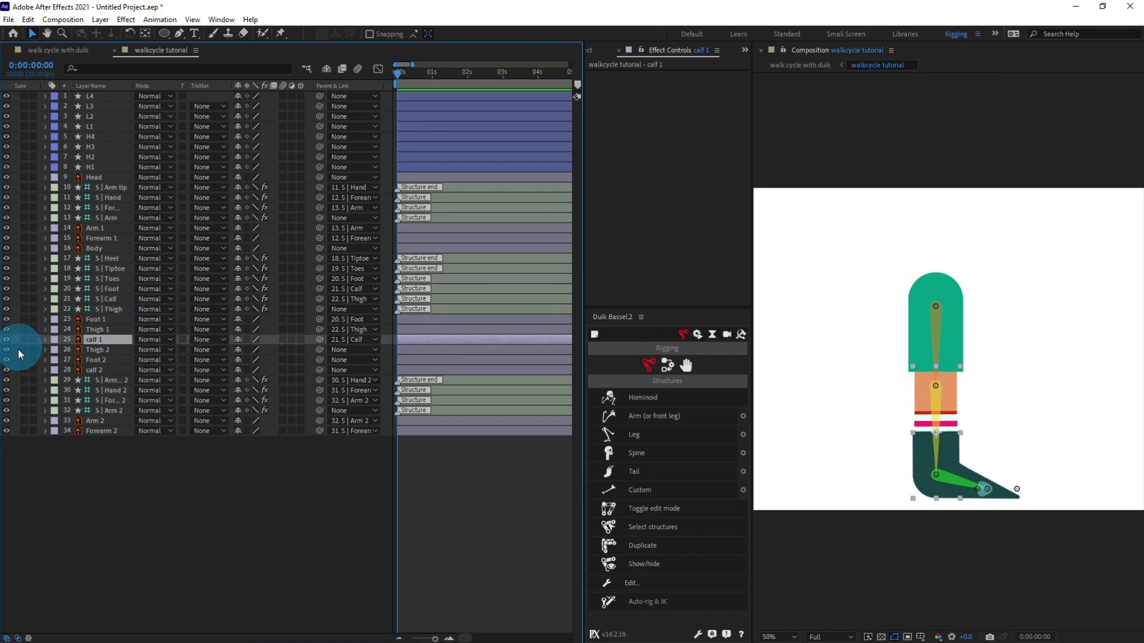
left_click_drag(17, 349, 18, 349)
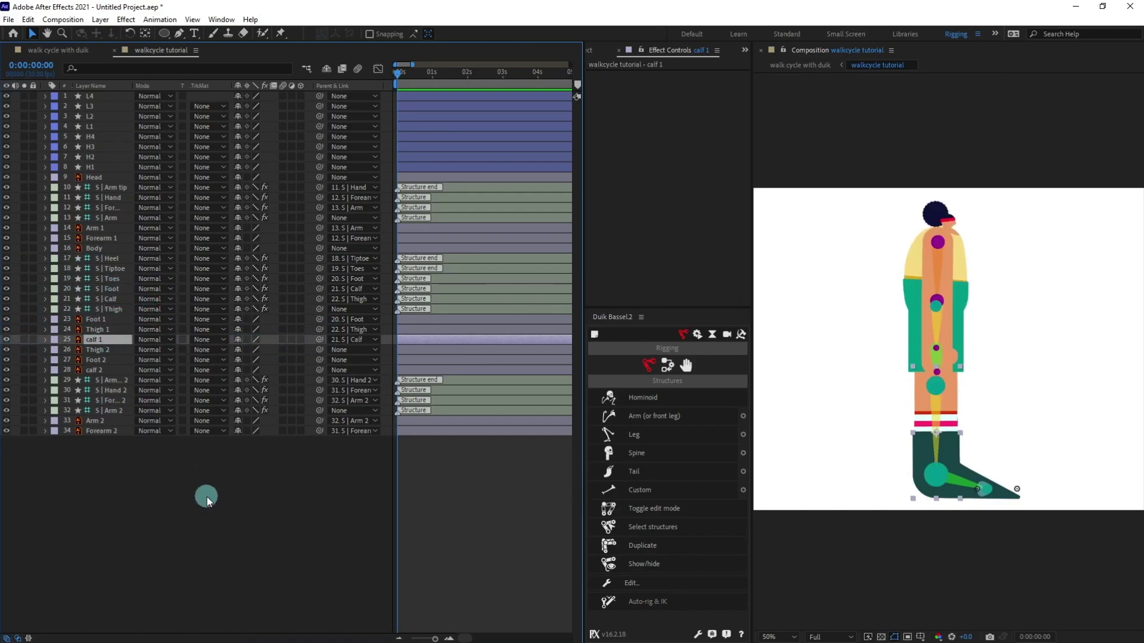
Step: Create a second leg structure from markers L1 to L4 and move its six layers directly above the Thigh 2 layer
left_click(90, 128)
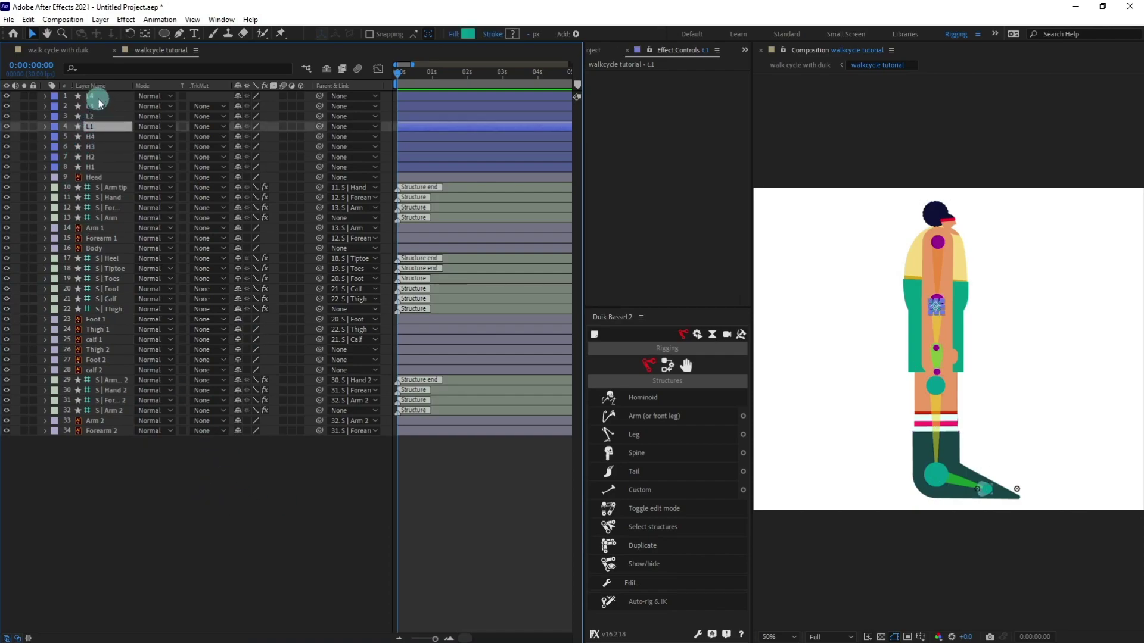
left_click(91, 96, "shift")
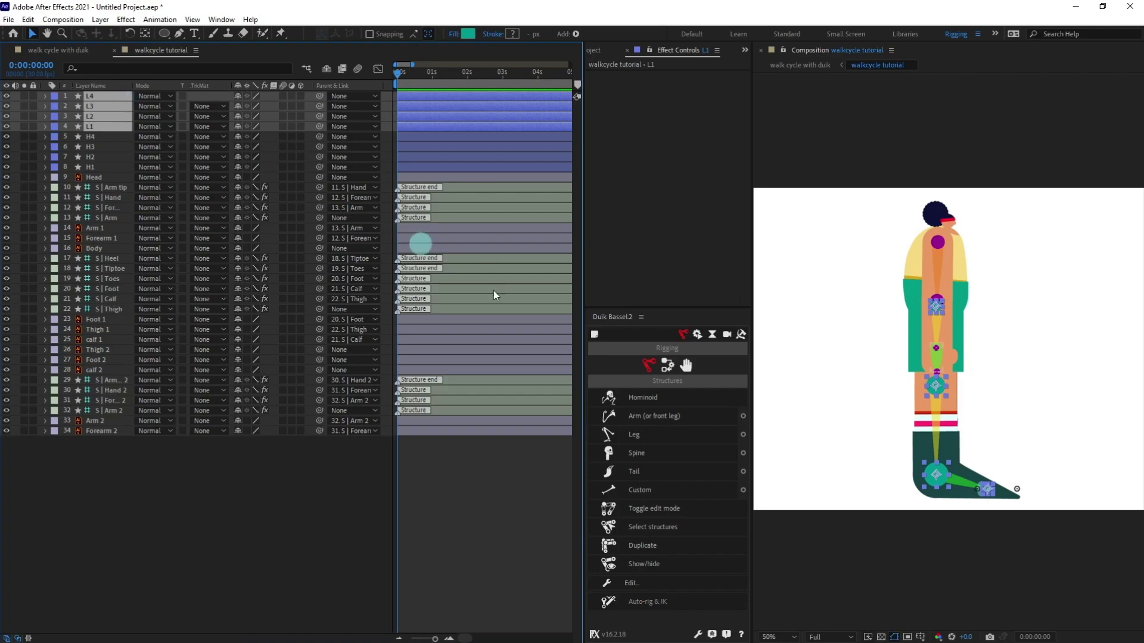
left_click(636, 436)
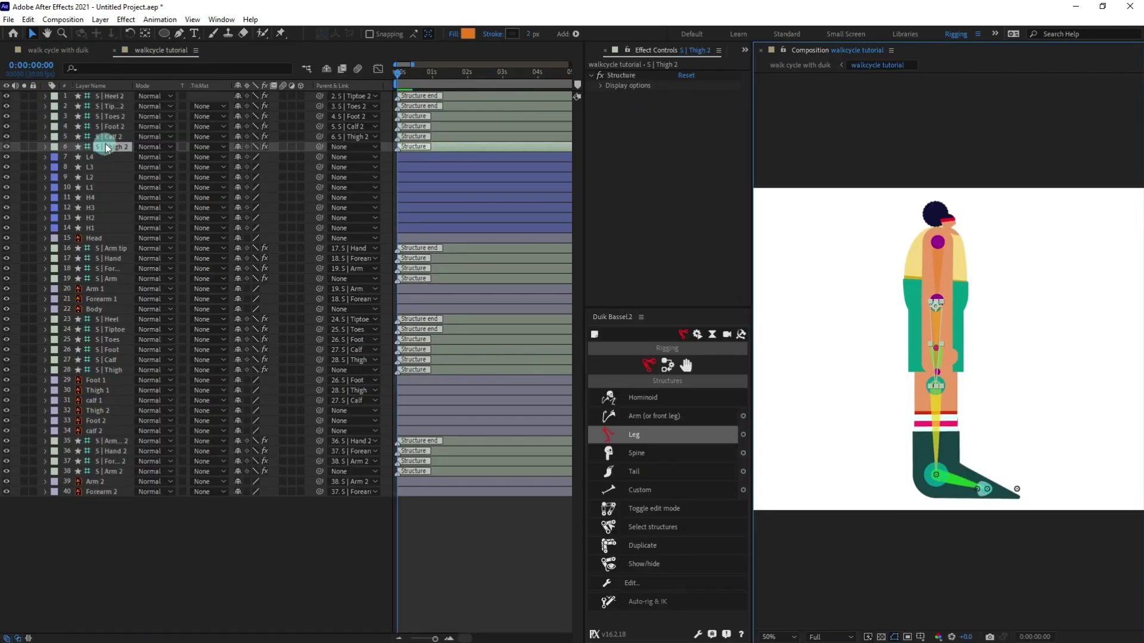
left_click_drag(116, 148, 140, 407)
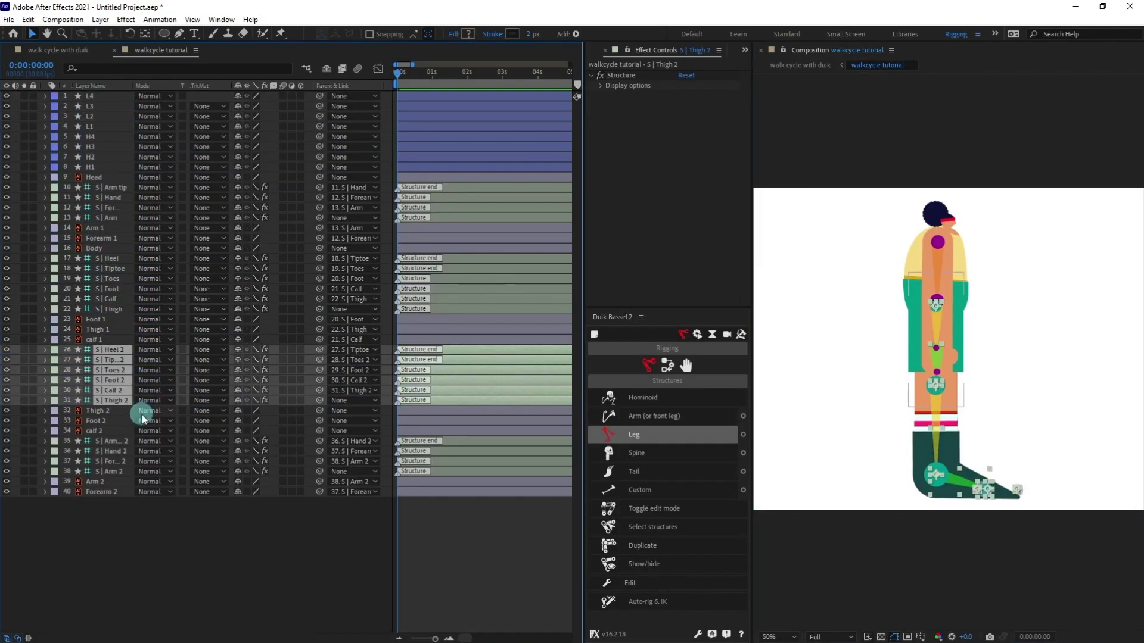
Step: With the second-leg layers soloed, parent Thigh 2, Foot 2 and calf 2 to S | Thigh 2, S | Foot 2 and S | Calf 2, then unsolo them
left_click(96, 431, "shift")
left_click(96, 527)
left_click(106, 411)
left_click_drag(319, 411, 112, 400)
left_click_drag(320, 421, 112, 380)
left_click(155, 431)
left_click_drag(320, 431, 108, 390)
left_click_drag(30, 422, 28, 431)
left_click(295, 598)
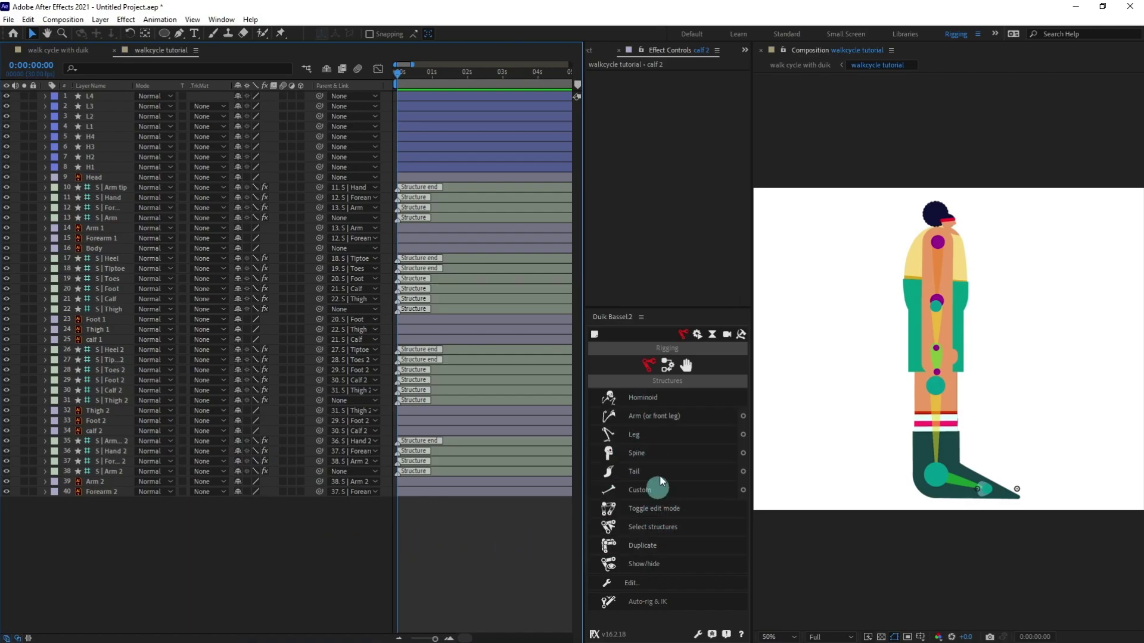
Step: Select all structures in the composition, run Auto-rig & IK on them, and collapse the expanded hand controller layers
left_click(645, 527)
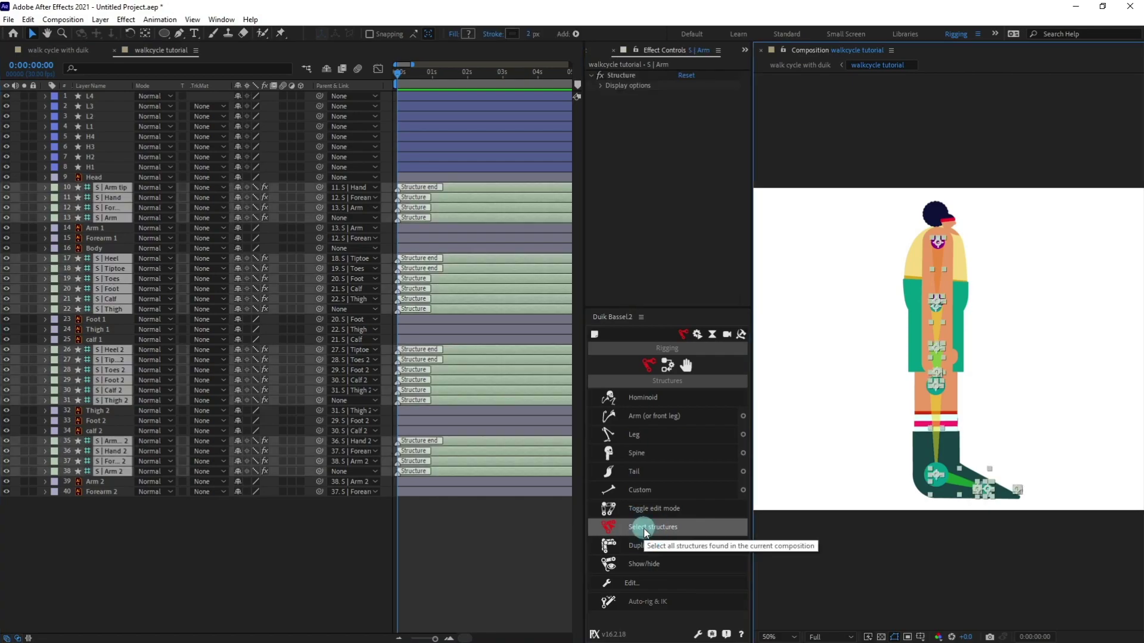
left_click(666, 367)
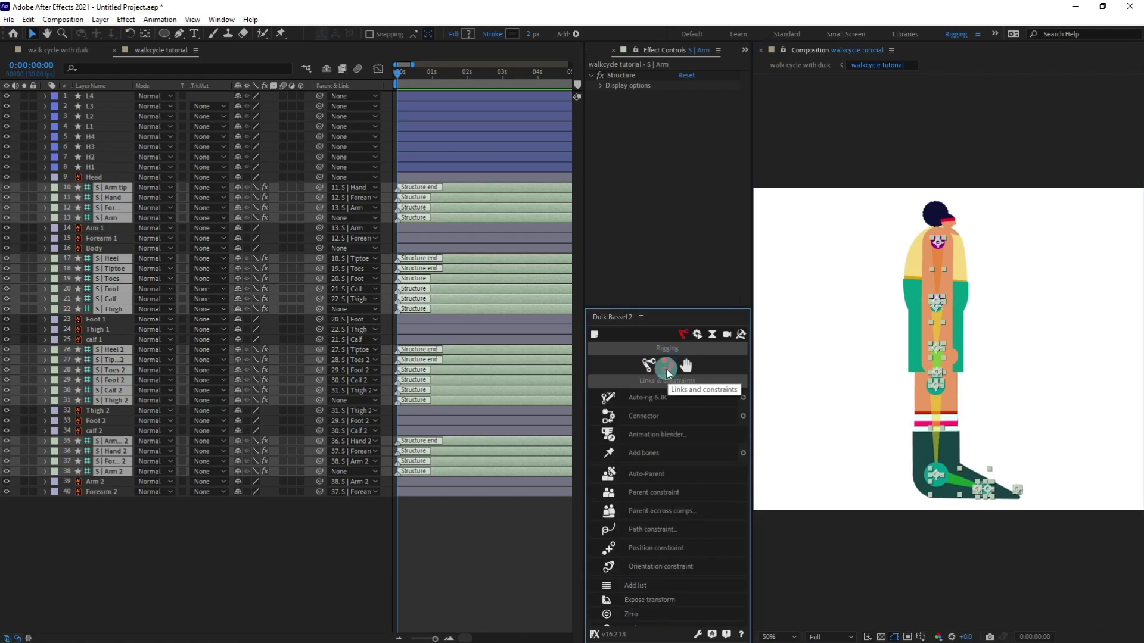
left_click(640, 401)
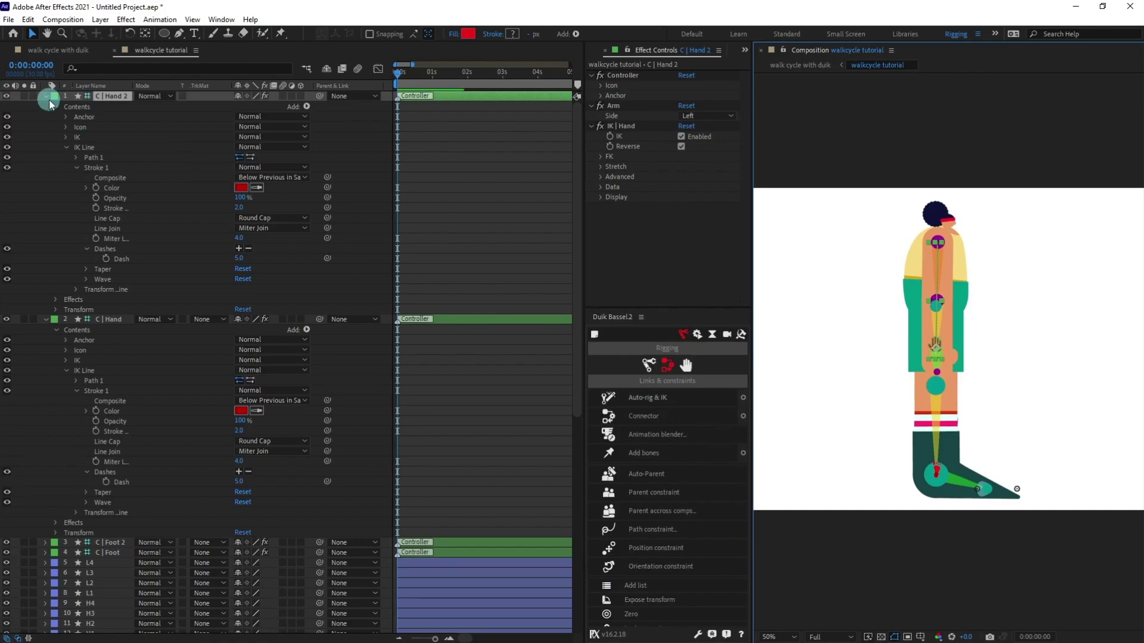
left_click(46, 97)
left_click(45, 106)
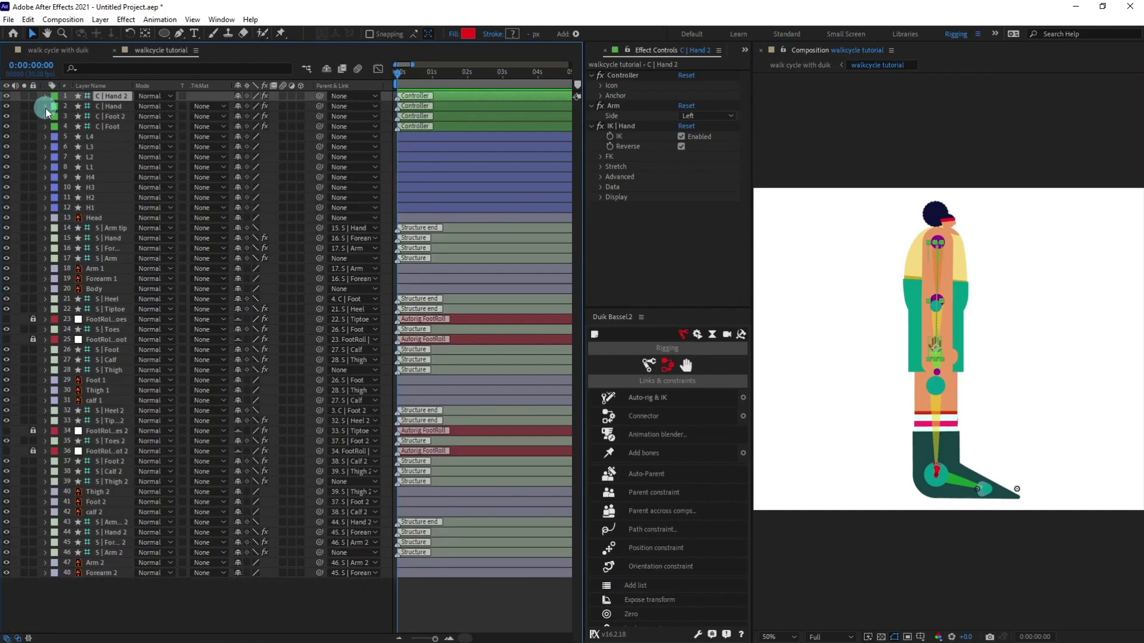
left_click(138, 595)
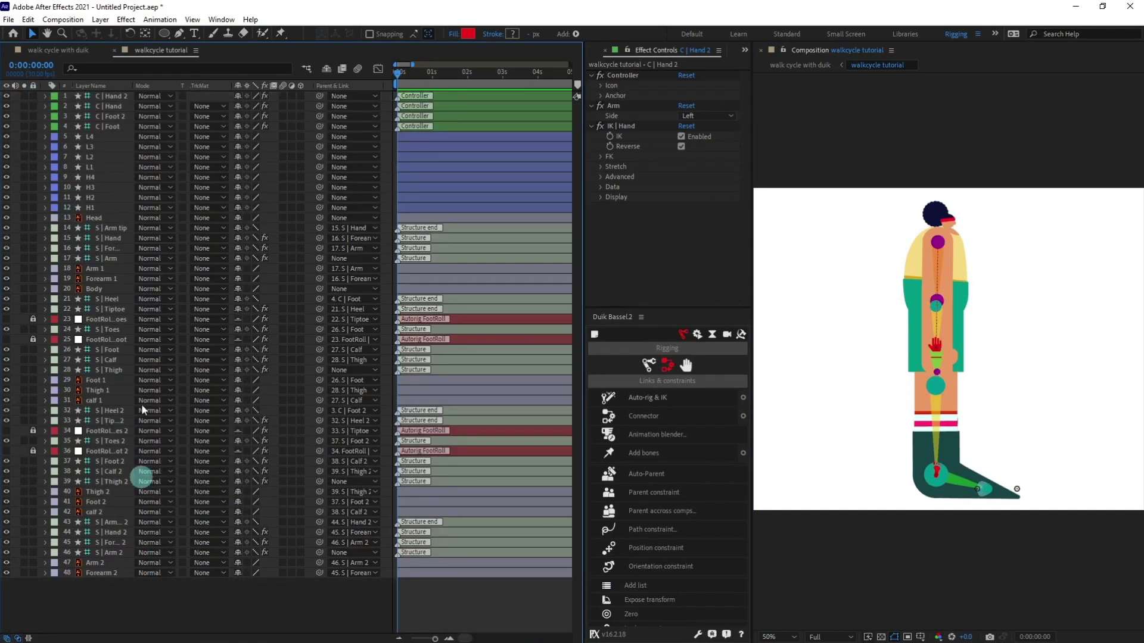
Step: Test the C | Foot controller's knee bend, undo the move, and enable Reverse in its IK effect
left_click(109, 128)
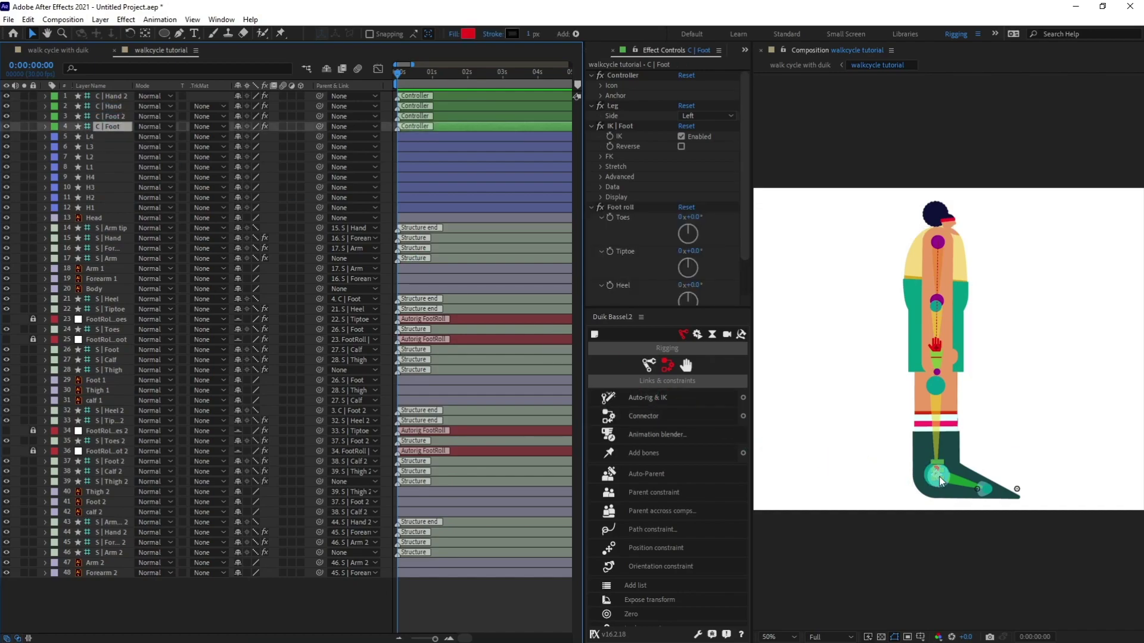
left_click_drag(935, 474, 939, 455)
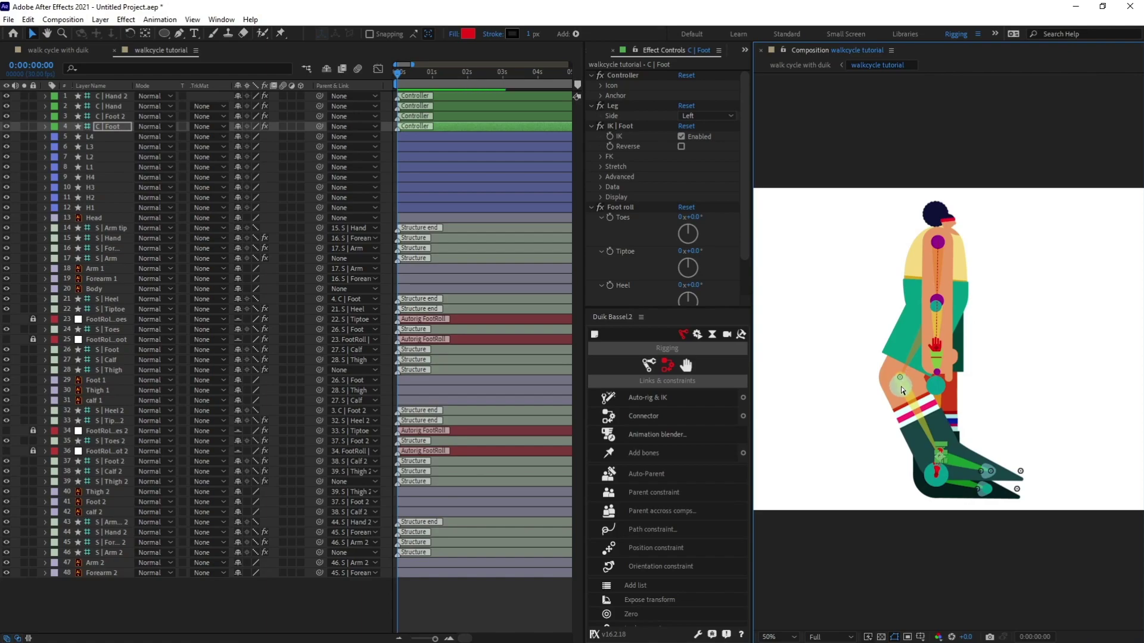
key("ctrl+z")
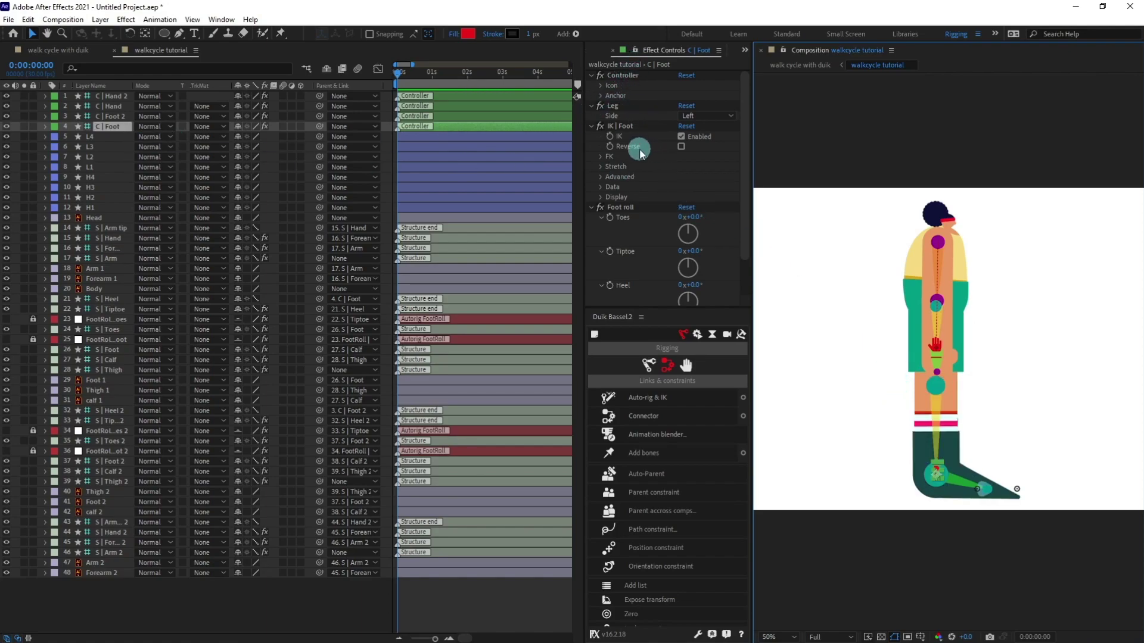
left_click(680, 147)
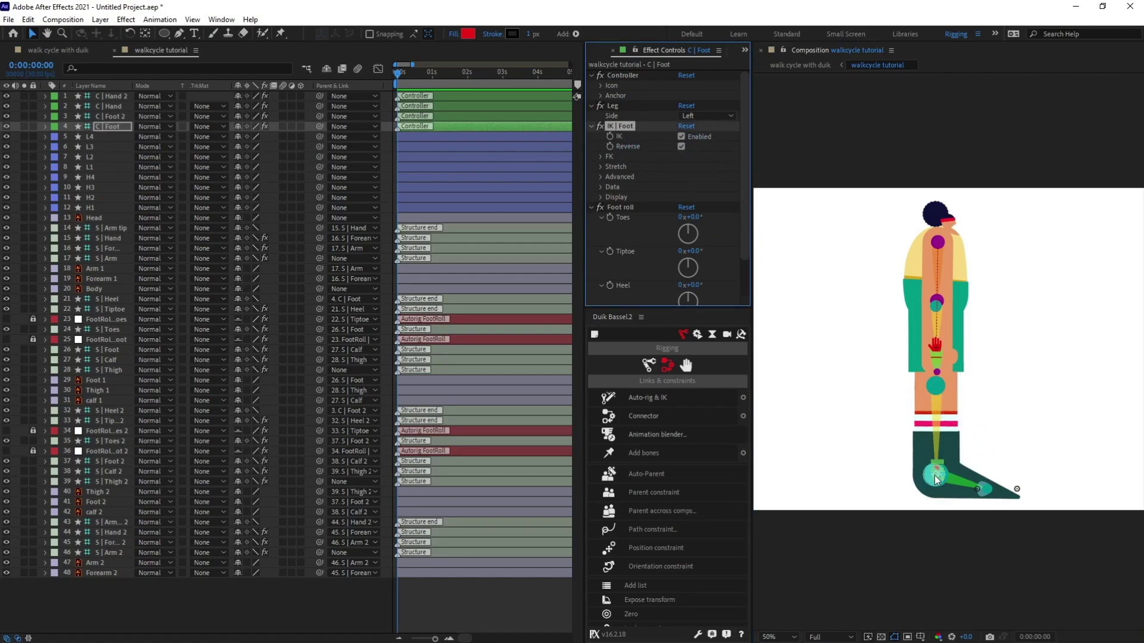
left_click(938, 463)
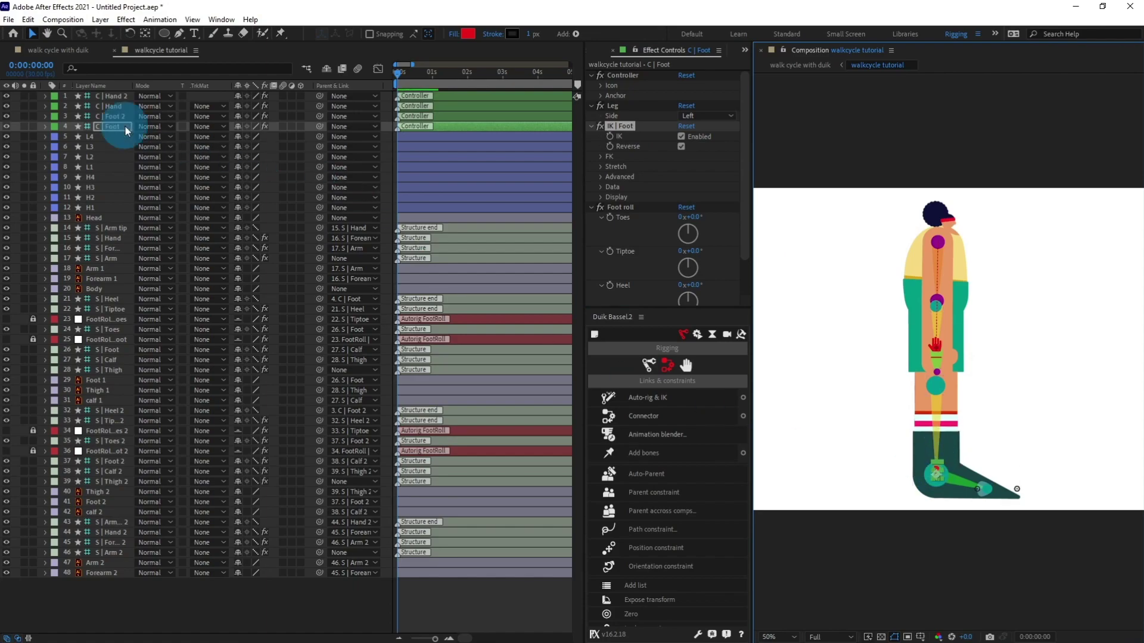
Step: Enable Reverse in the IK effect of C | Foot 2, testing the knee bend and undoing each test move
left_click(112, 117)
left_click(945, 466)
left_click_drag(935, 476, 938, 460)
key("ctrl+z")
left_click(682, 147)
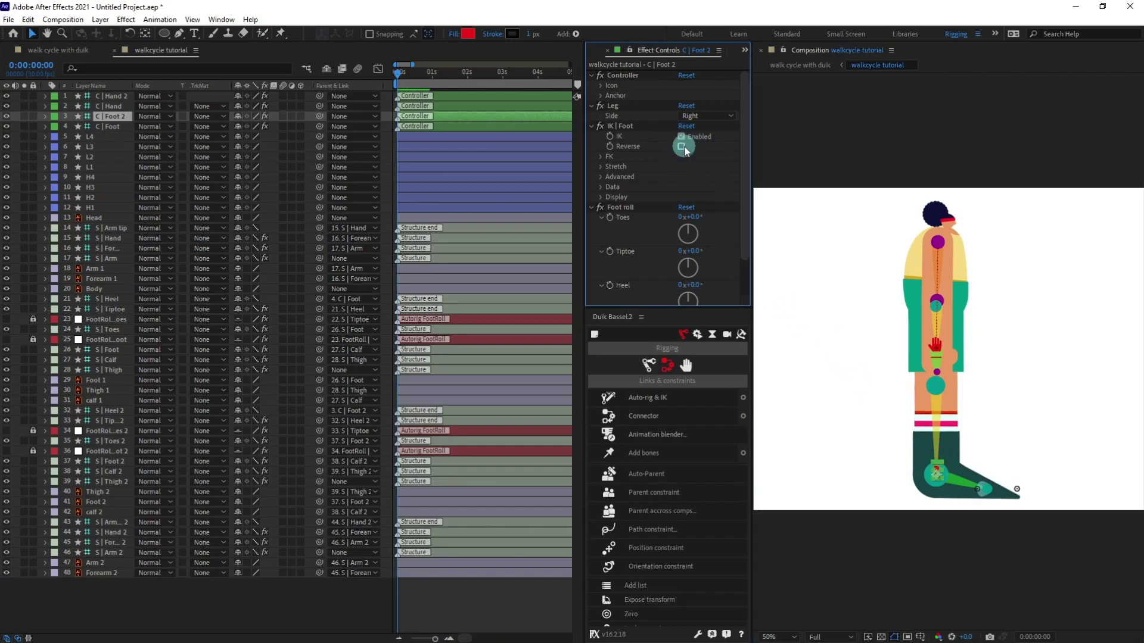
left_click(937, 474)
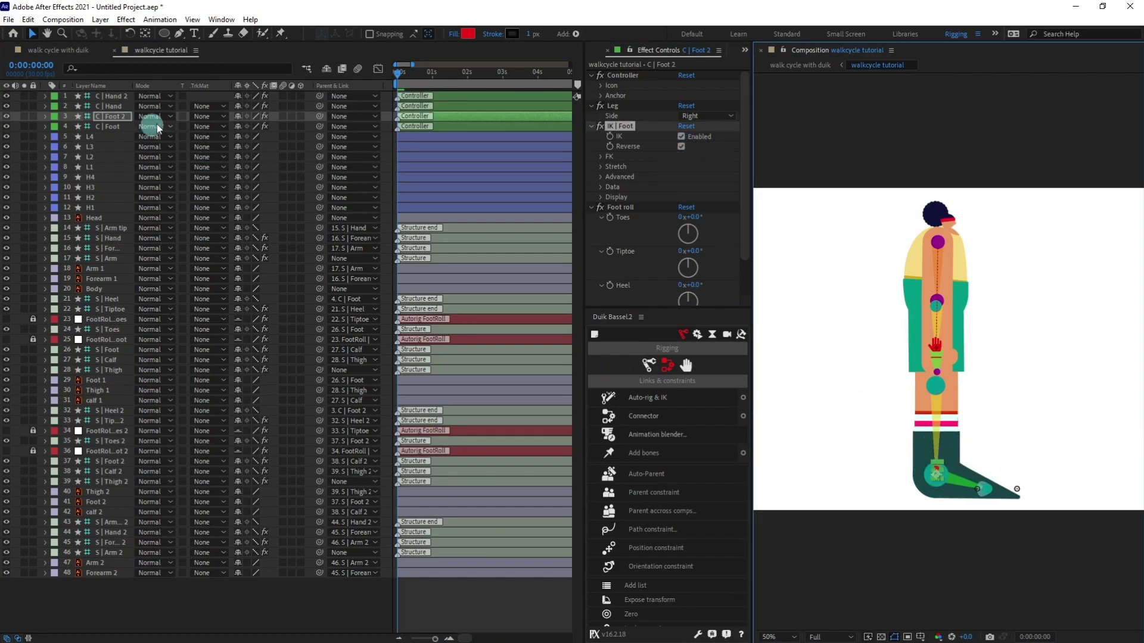
left_click(120, 118)
left_click_drag(936, 473, 937, 456)
key("ctrl+z")
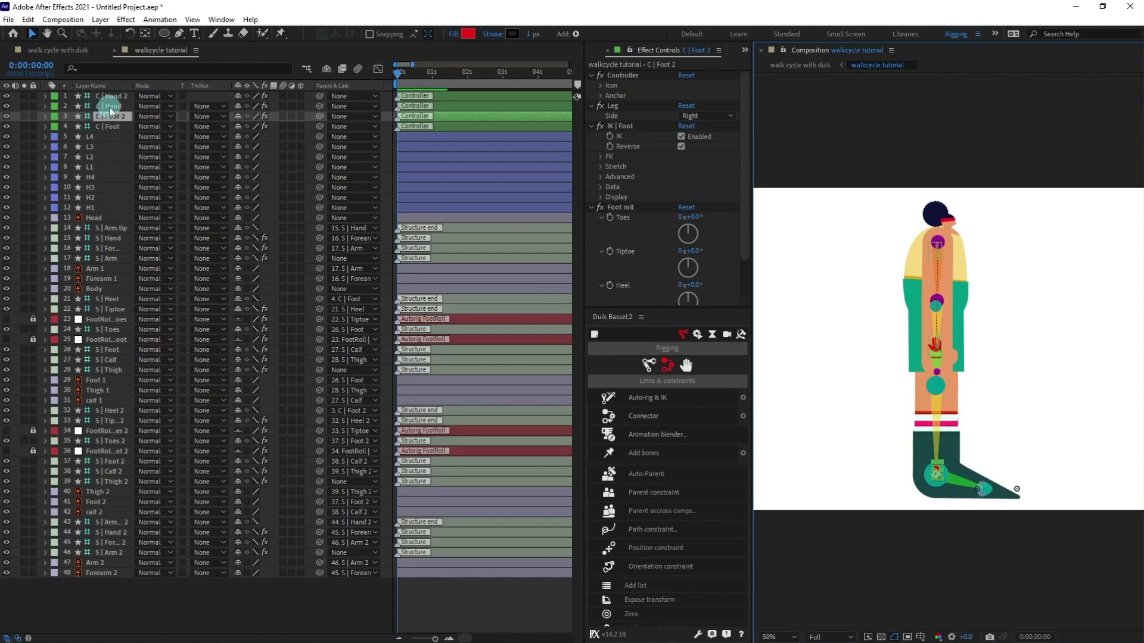
Step: Disable Reverse in the IK effects of C | Hand and C | Hand 2, testing the elbow bend with the controllers
left_click(111, 107)
left_click_drag(937, 346, 939, 336)
left_click(682, 147)
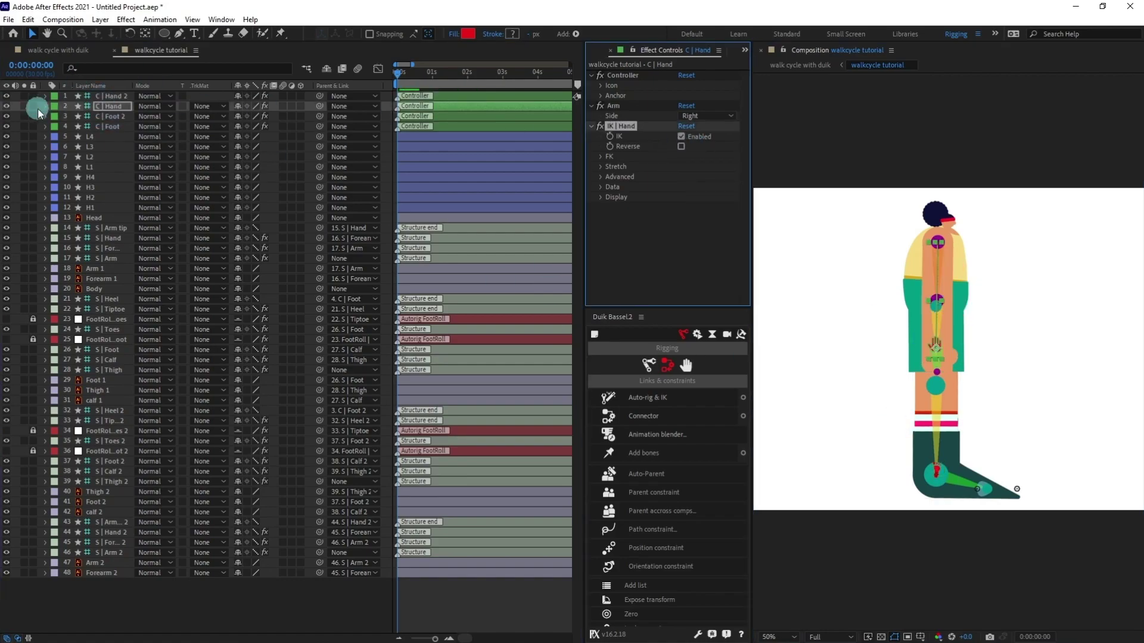
left_click(111, 96)
left_click(937, 347)
left_click(681, 147)
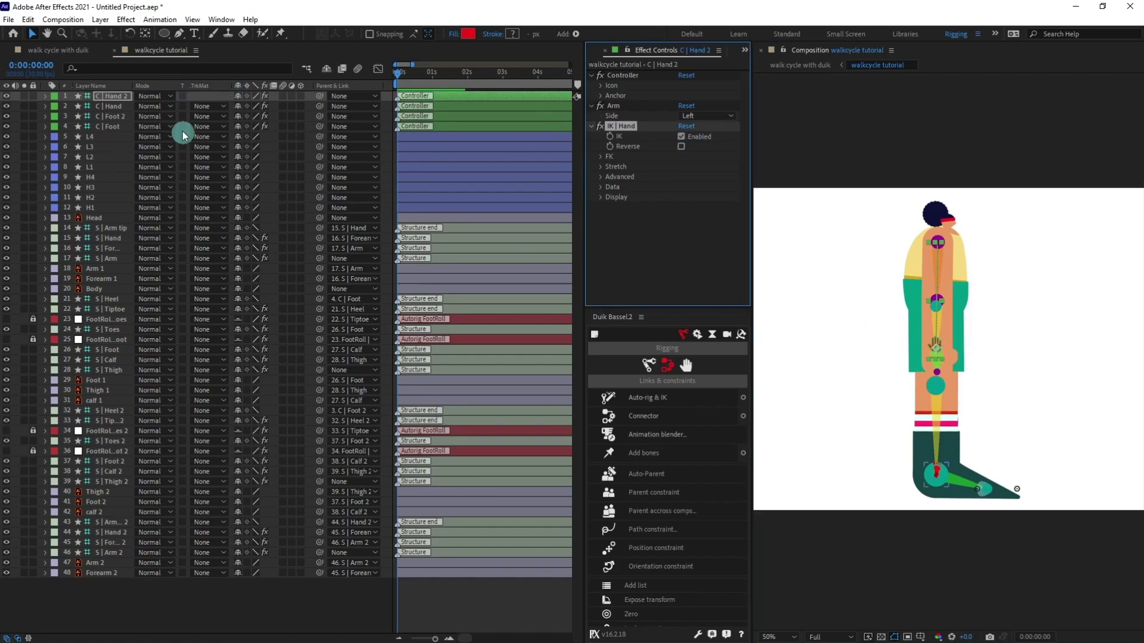
left_click(118, 95)
left_click_drag(940, 350, 980, 316)
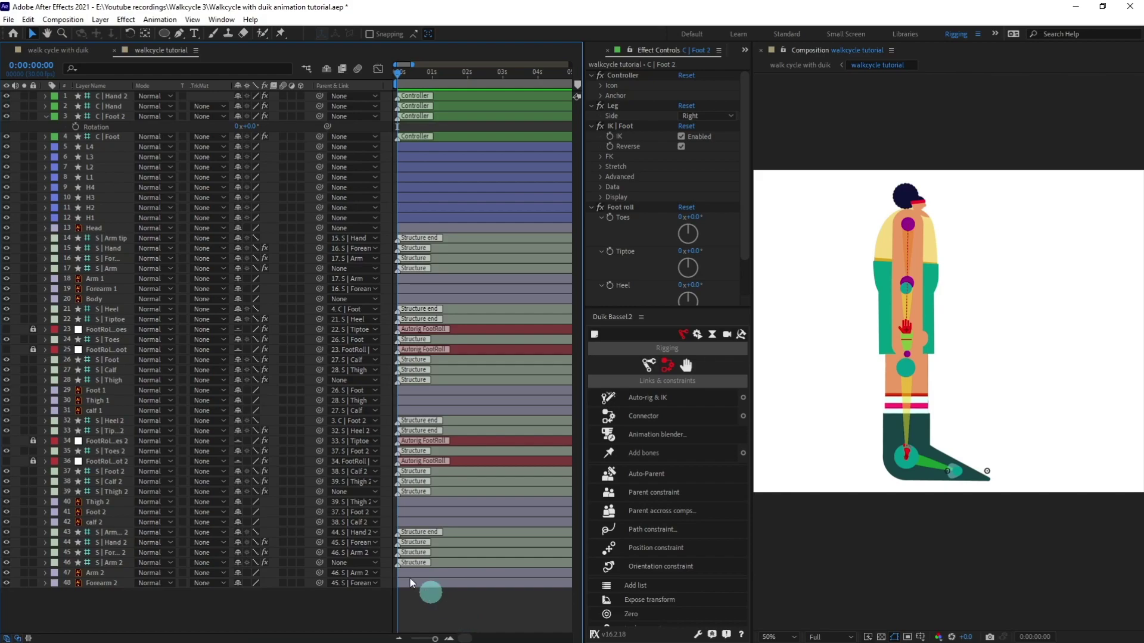
Step: Solo the Body layer and move its anchor point down to the hips at the base of the torso
left_click(110, 302)
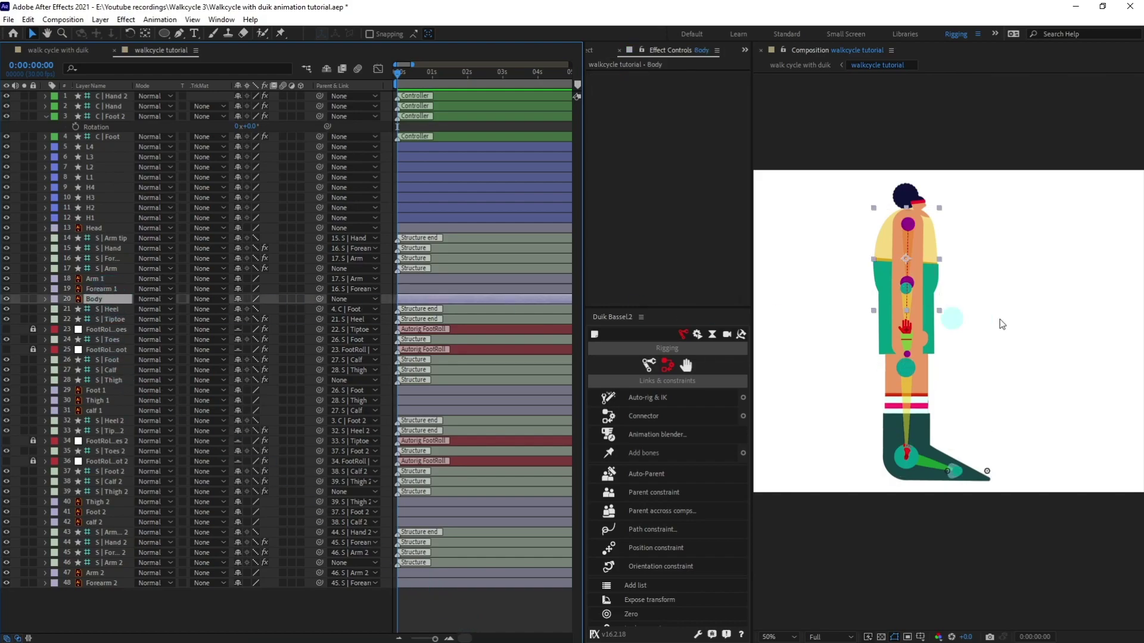
scroll(973, 275, "up", 2)
left_click_drag(960, 255, 938, 292)
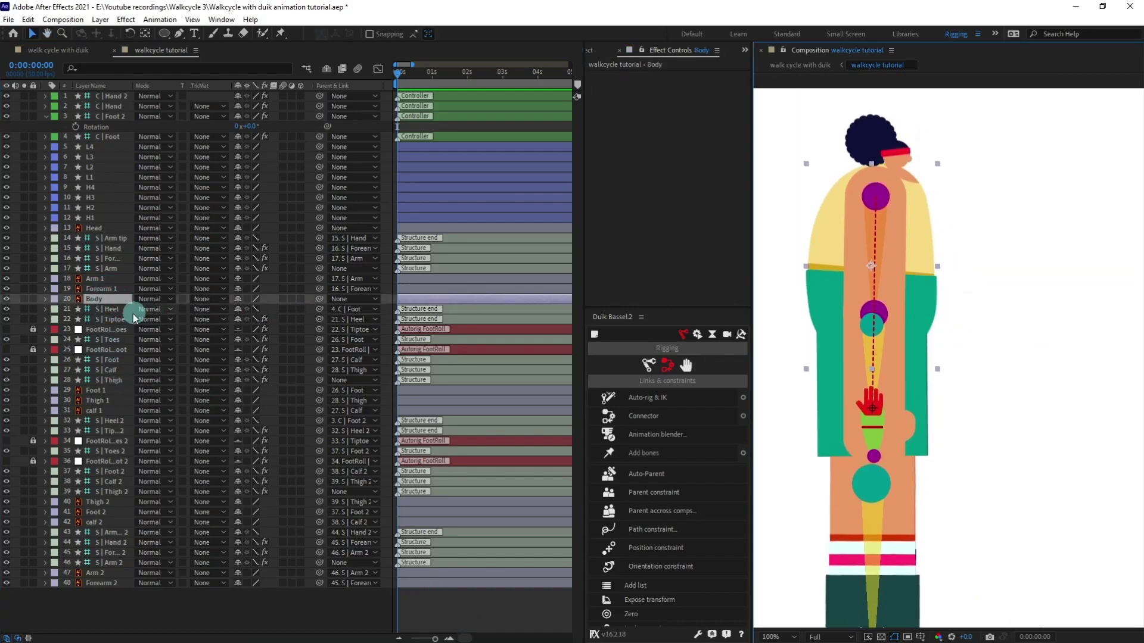
left_click(25, 300)
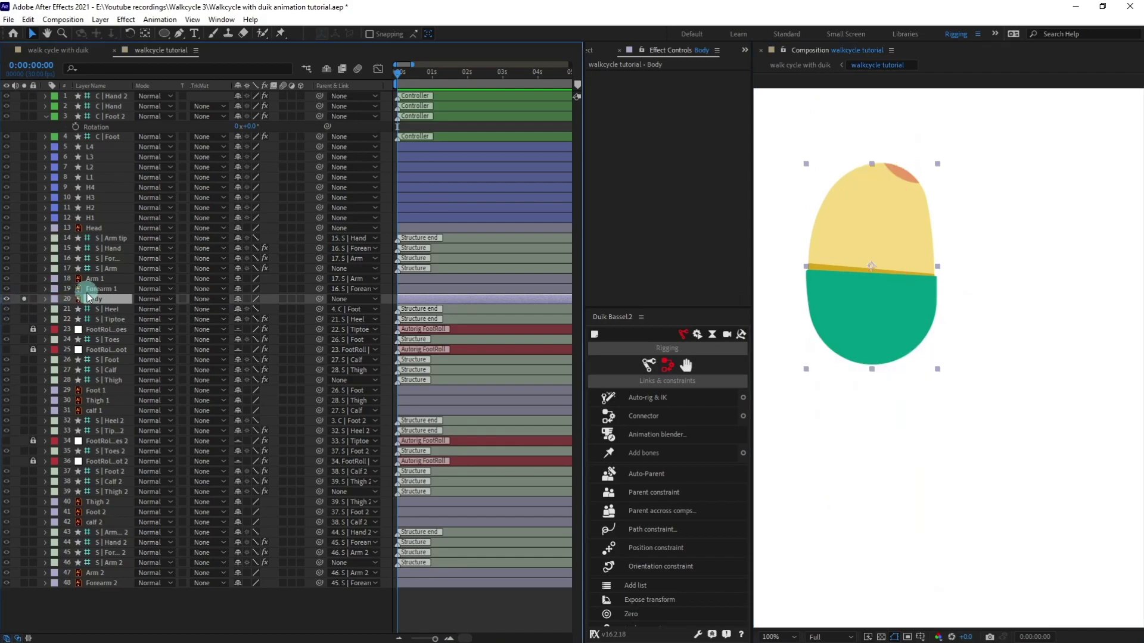
key("y")
left_click_drag(872, 266, 868, 337)
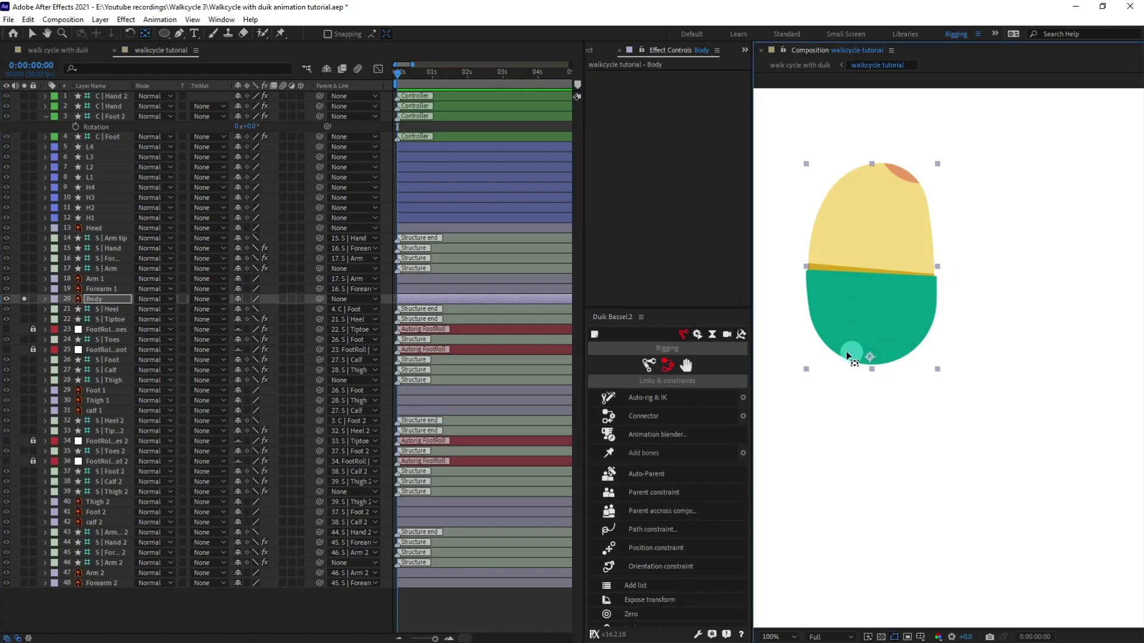
Step: Solo the Head layer along with Body and move its anchor point to the neck
left_click(88, 231)
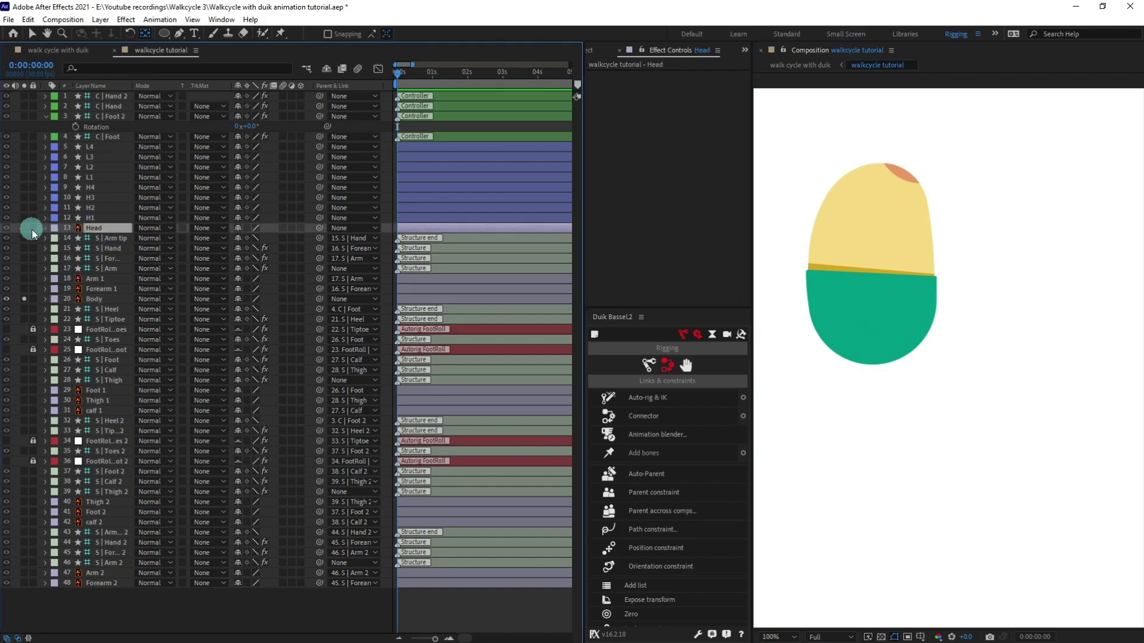
key("period")
left_click_drag(898, 161, 935, 389)
left_click_drag(885, 238, 892, 250)
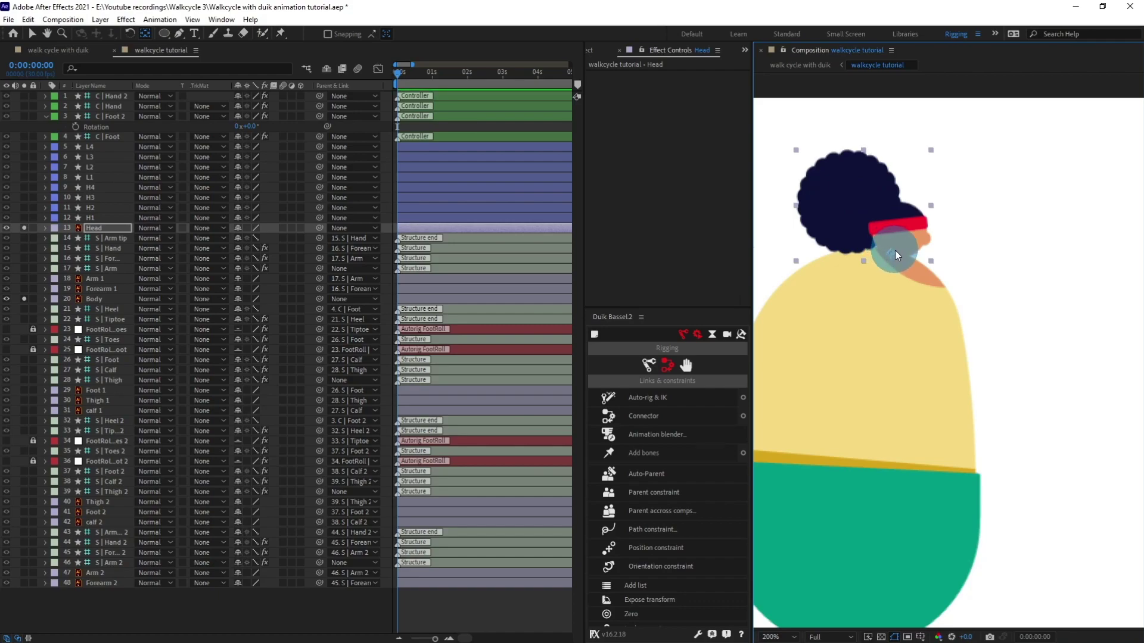
scroll(895, 251, "down", 1)
left_click_drag(909, 360, 916, 285)
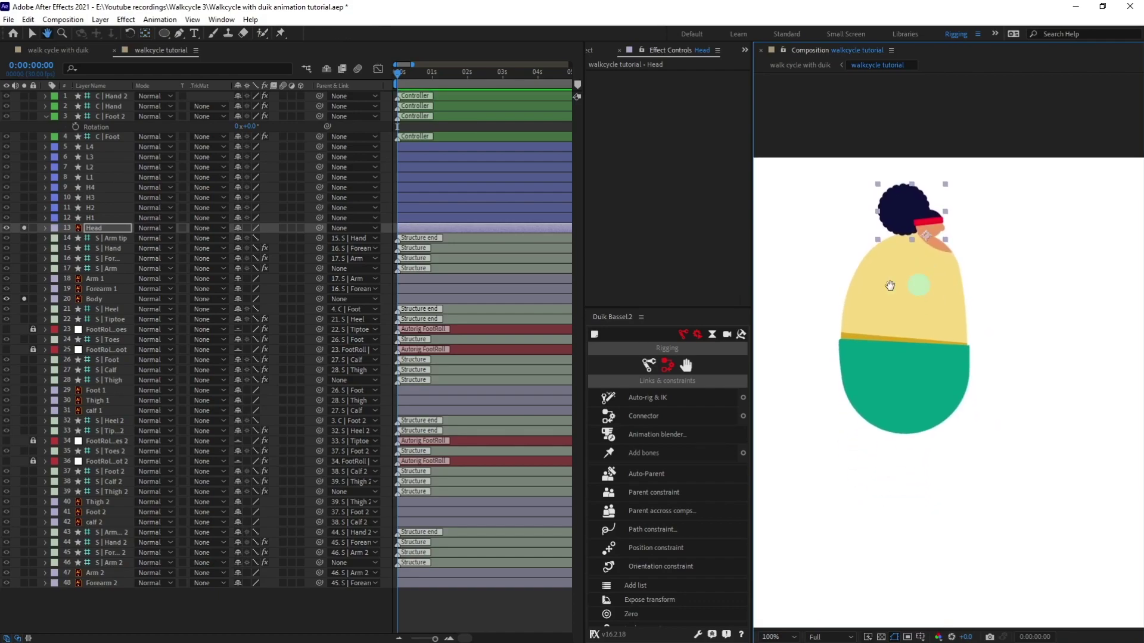
Step: Parent the Head layer to Body and turn off solo for both layers
left_click_drag(323, 227, 98, 299)
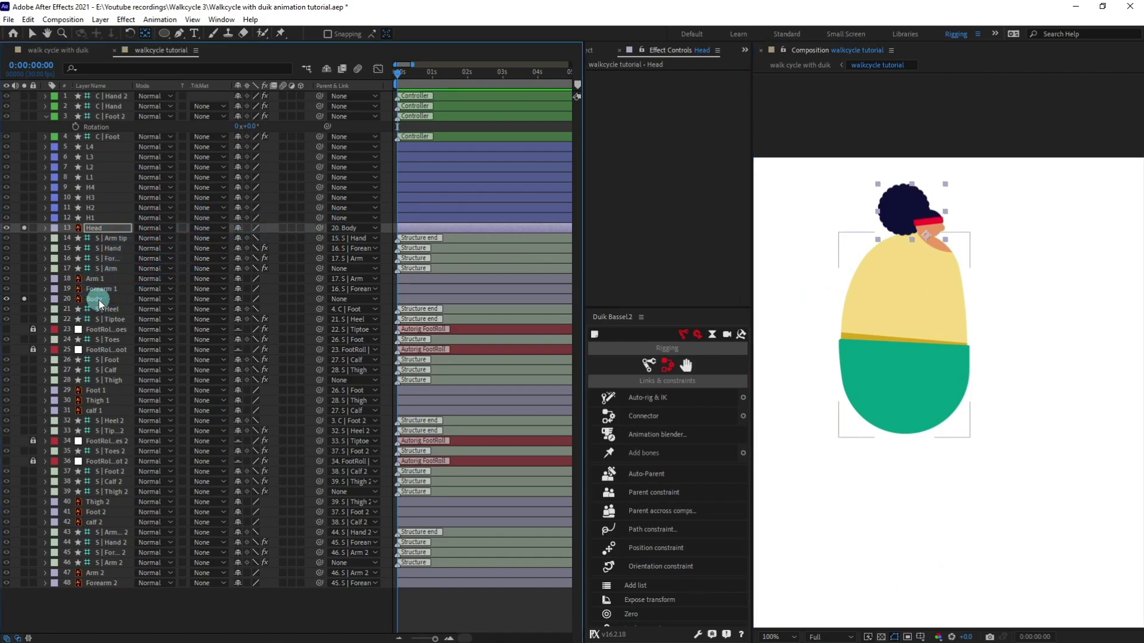
left_click(25, 227)
left_click(23, 299)
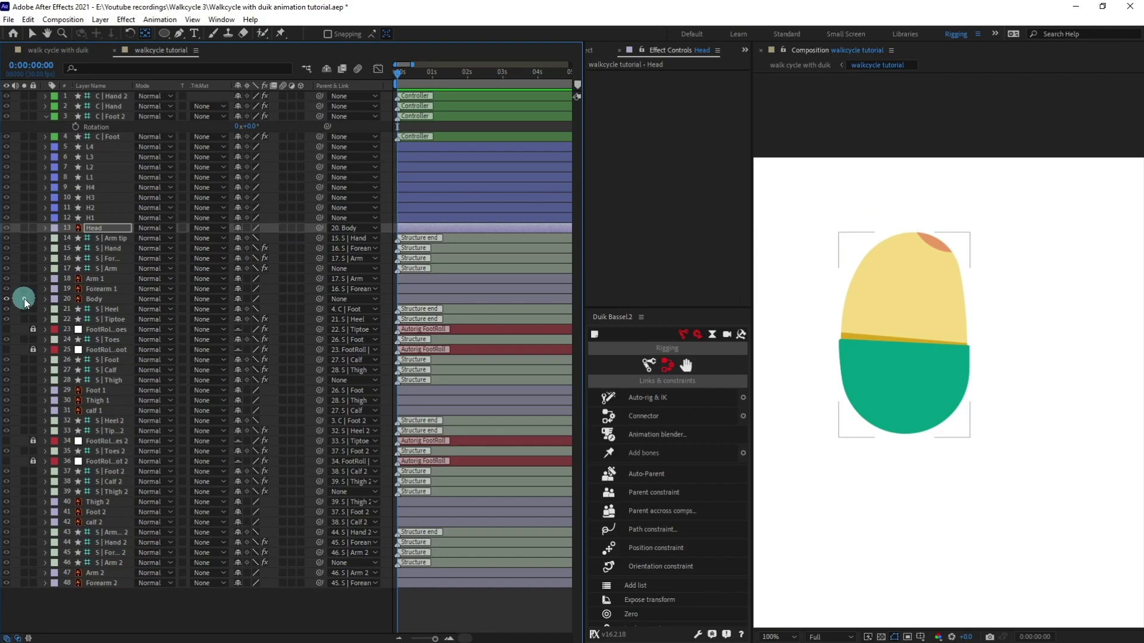
Step: Parent the structures S | Arm, S | Arm 2, S | Thigh and S | Thigh 2 to the Body layer
left_click(109, 269)
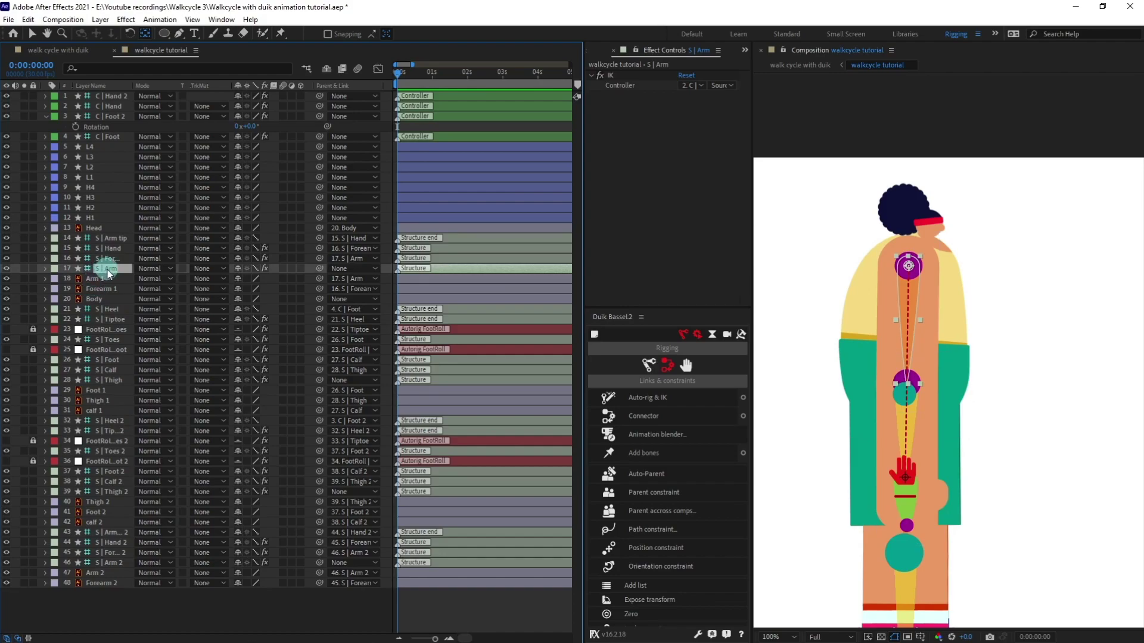
left_click(107, 562, "ctrl")
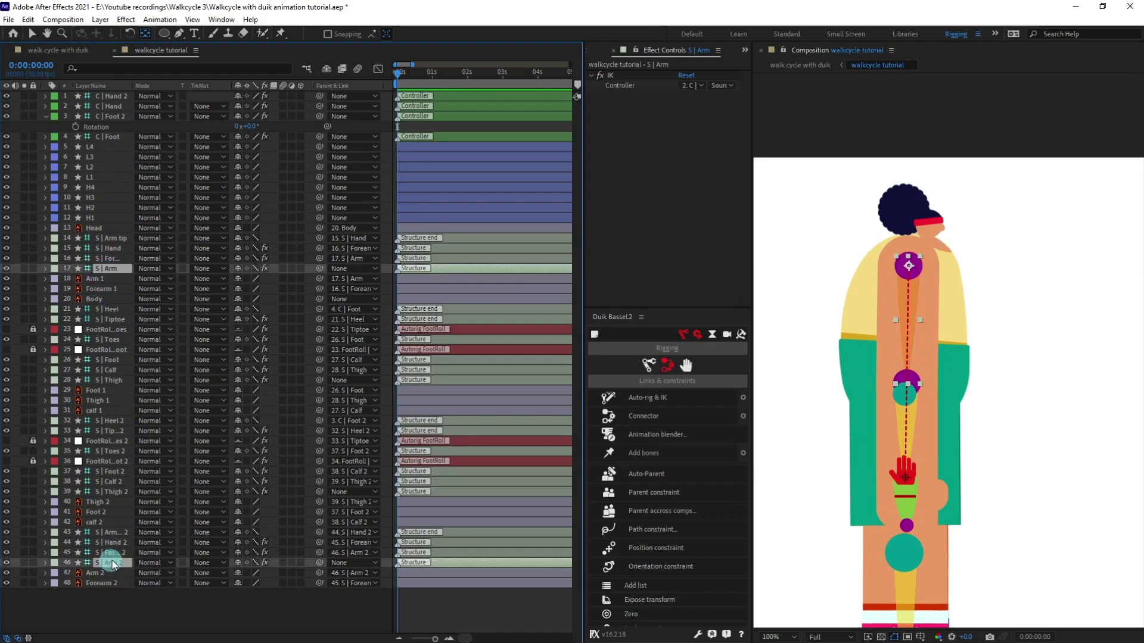
left_click(121, 492, "ctrl")
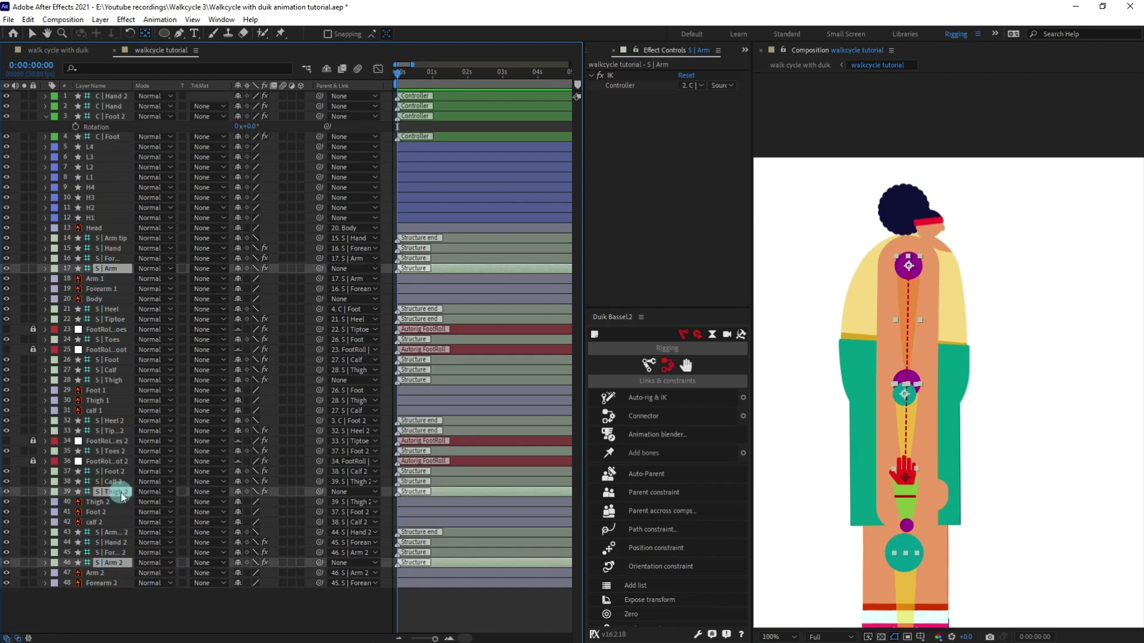
left_click(117, 381, "ctrl")
left_click_drag(320, 382, 105, 299)
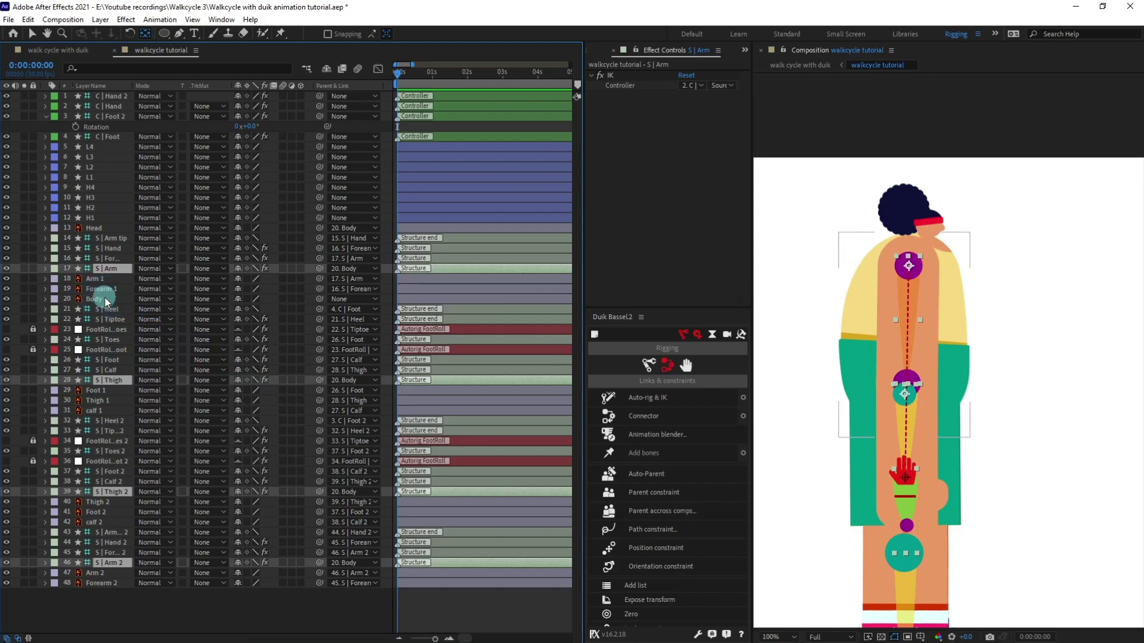
left_click(106, 300)
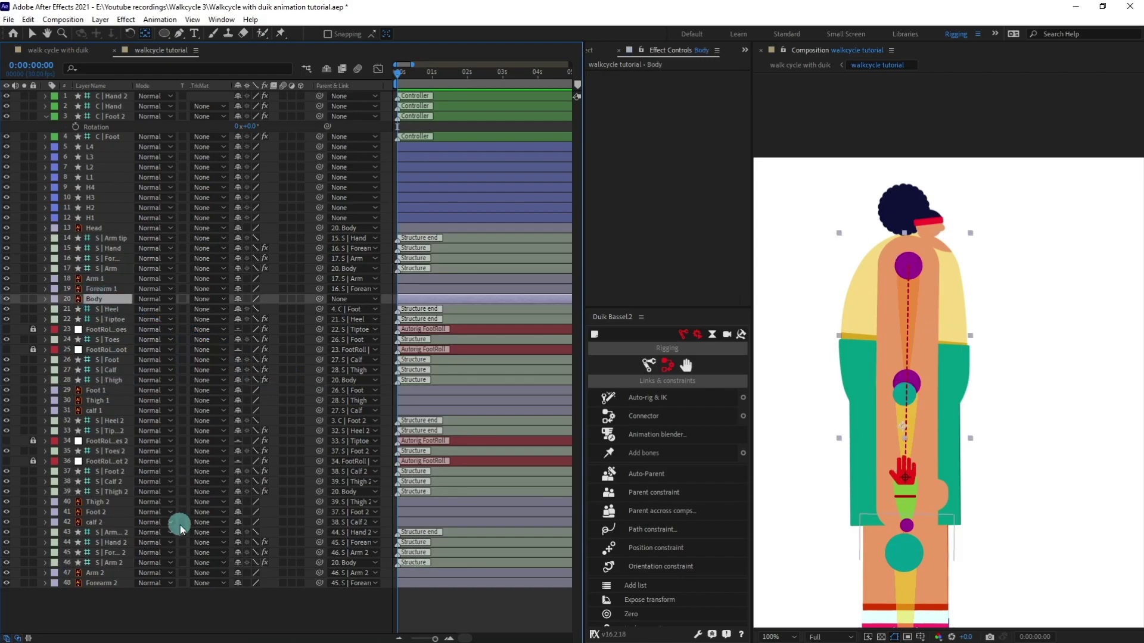
Step: Mark the unlocked layers from L4 down to Forearm 2 as shy, except Head, Body, S | Arm and S | Arm 2
left_click(108, 148)
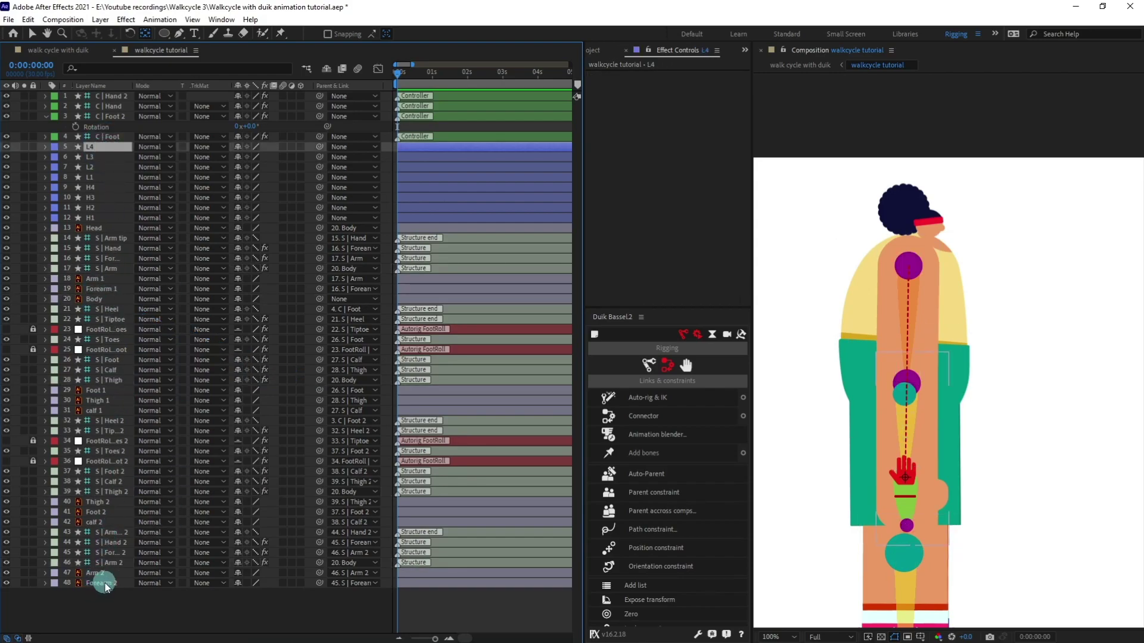
left_click(105, 583, "shift")
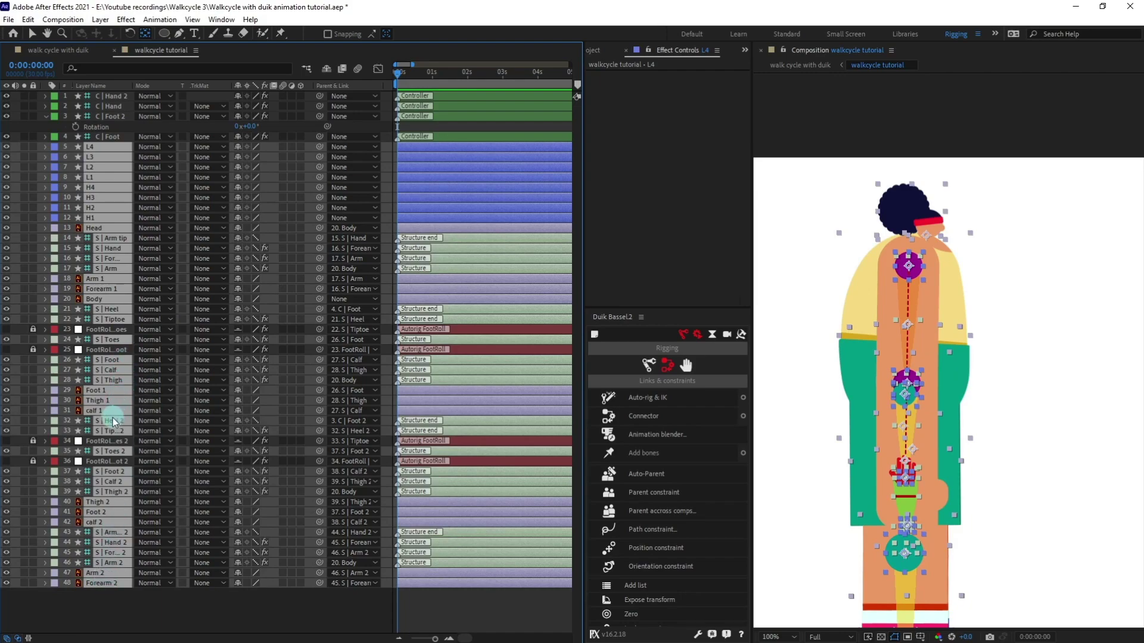
left_click(104, 299, "ctrl")
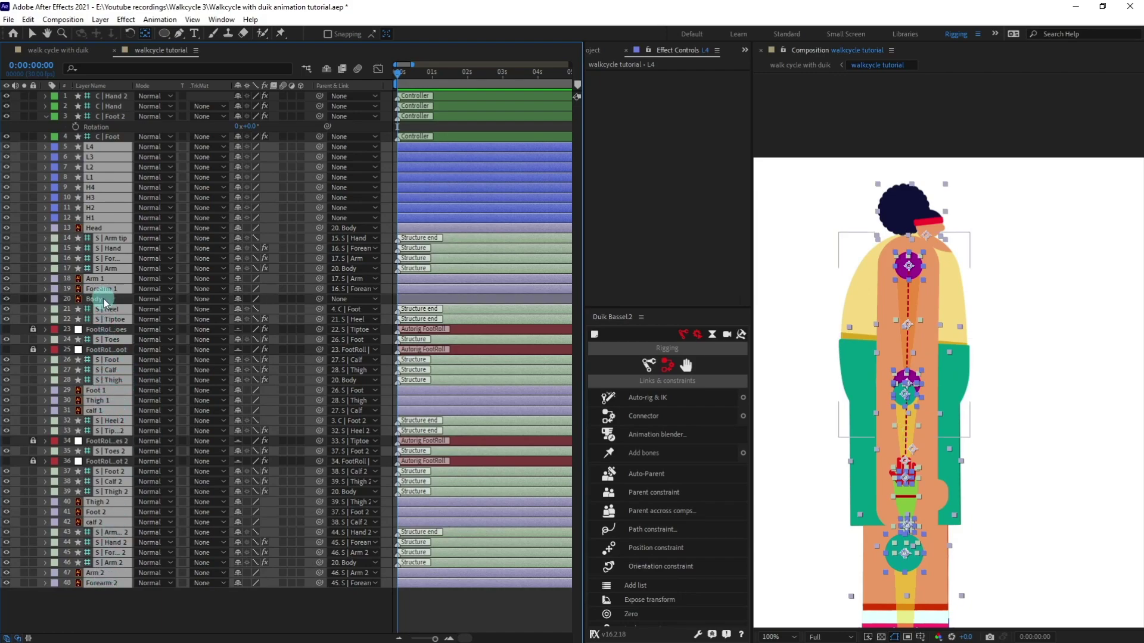
left_click(108, 230, "ctrl")
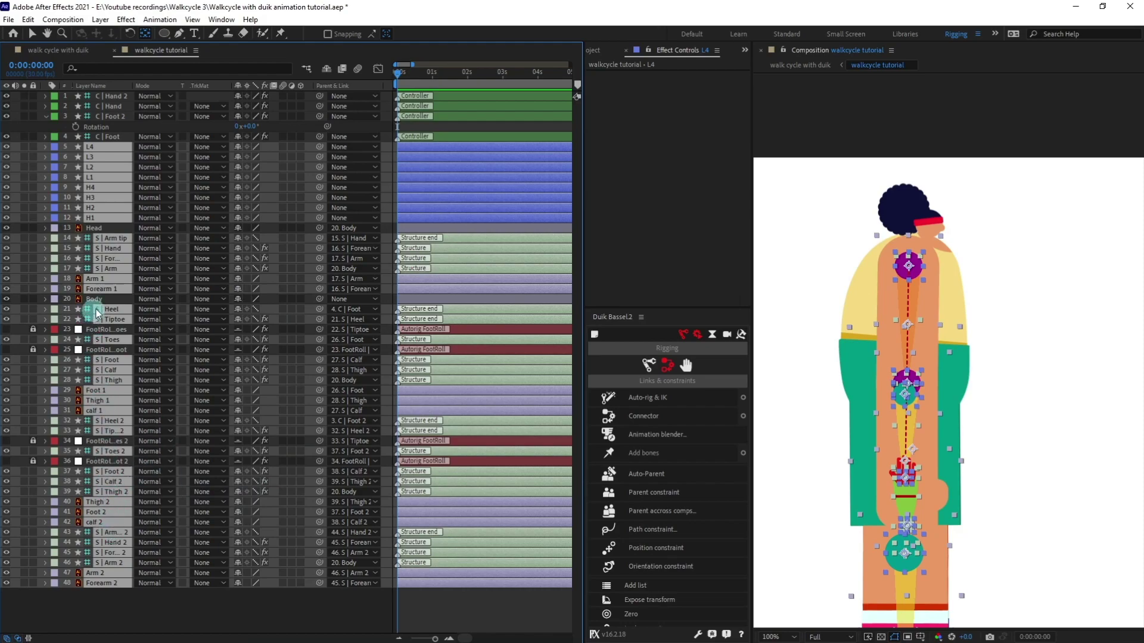
left_click(105, 268, "ctrl")
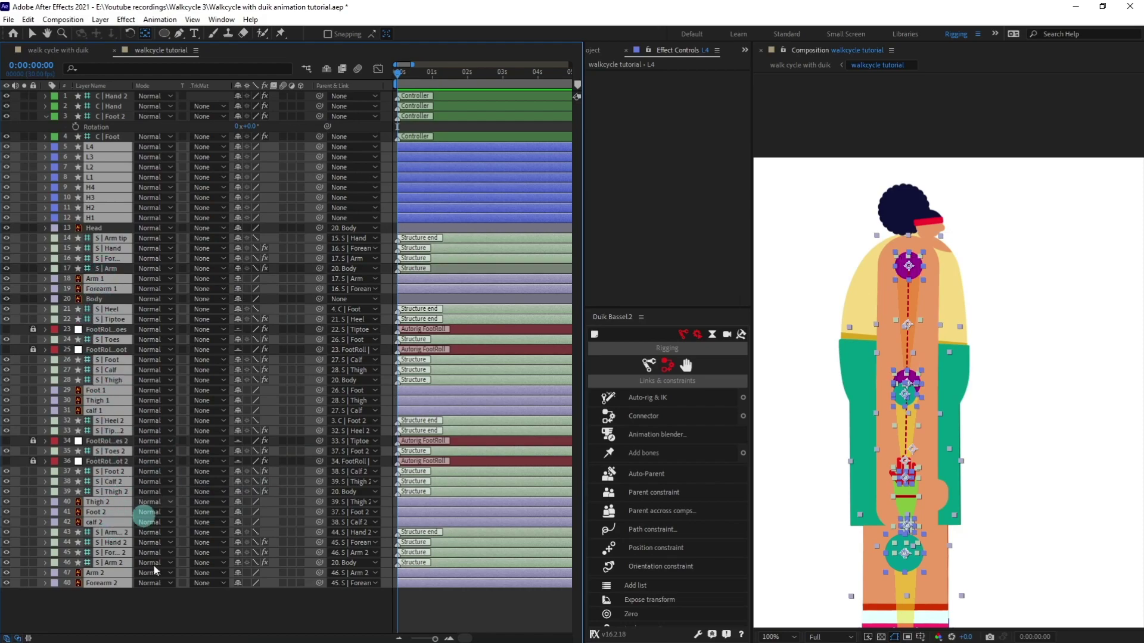
left_click(109, 564, "ctrl")
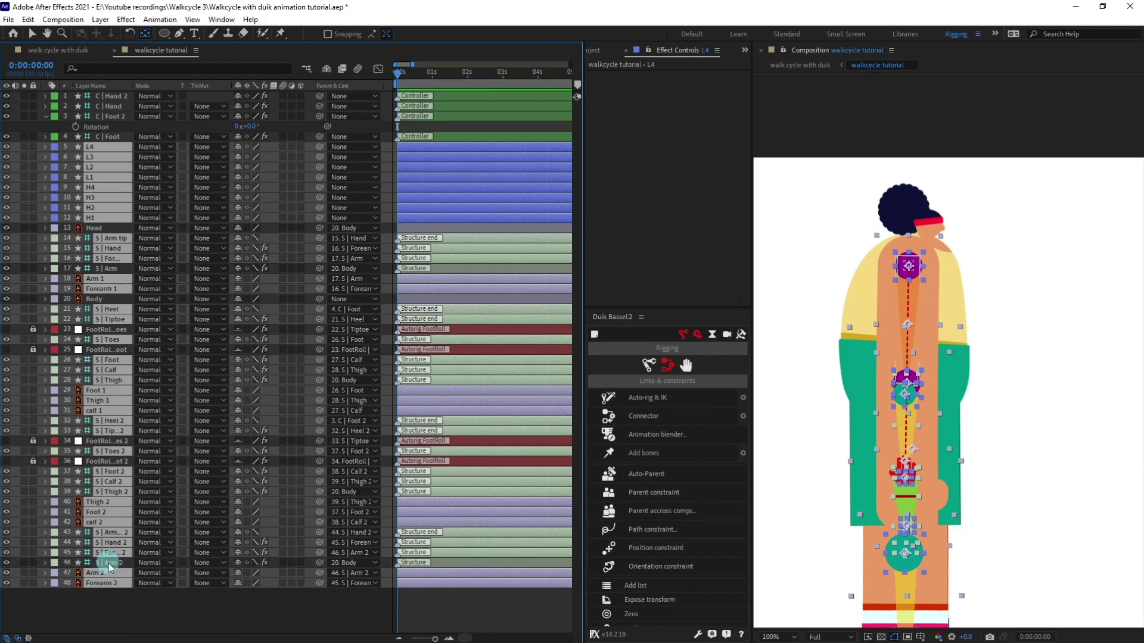
left_click(238, 146)
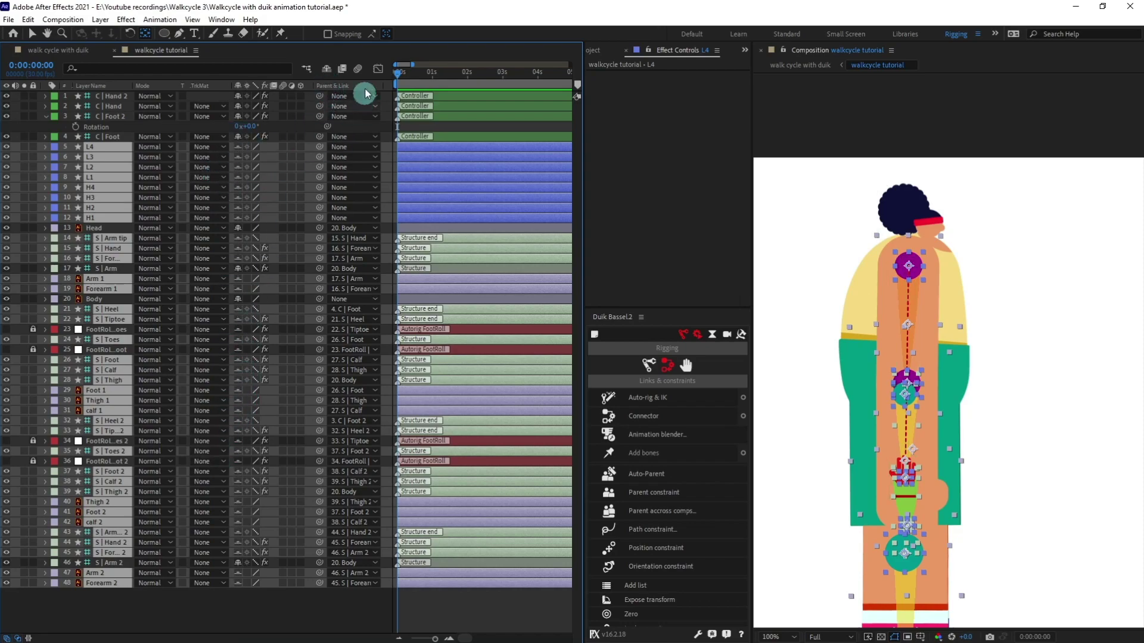
Step: Hide all shy layers in the timeline and deselect everything
left_click(327, 69)
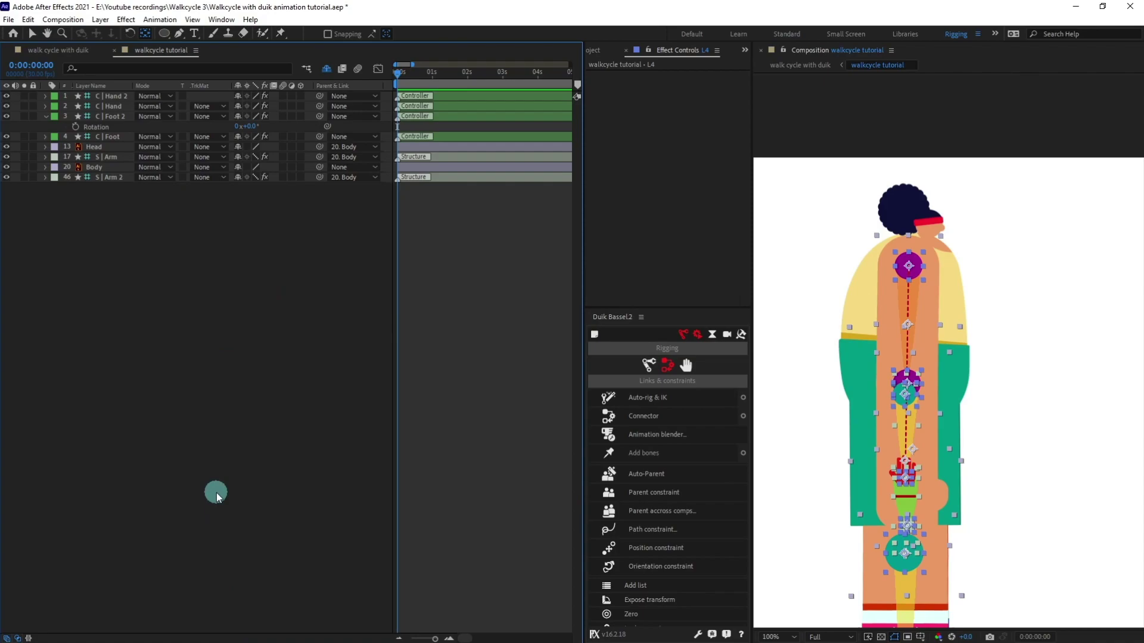
left_click(327, 69)
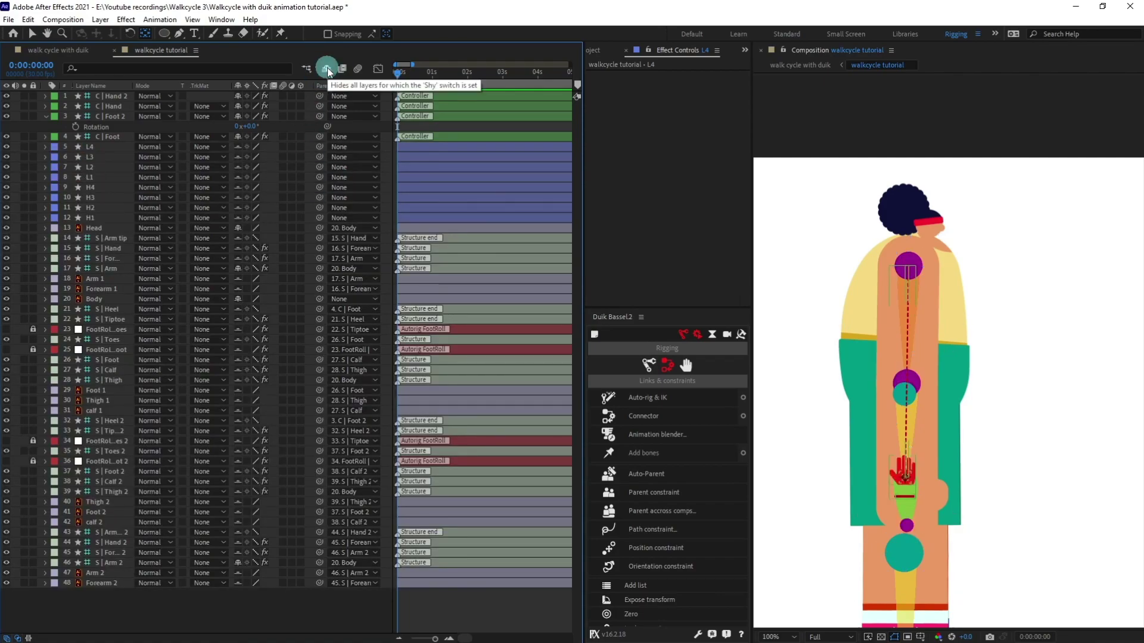
left_click(327, 70)
left_click(281, 496)
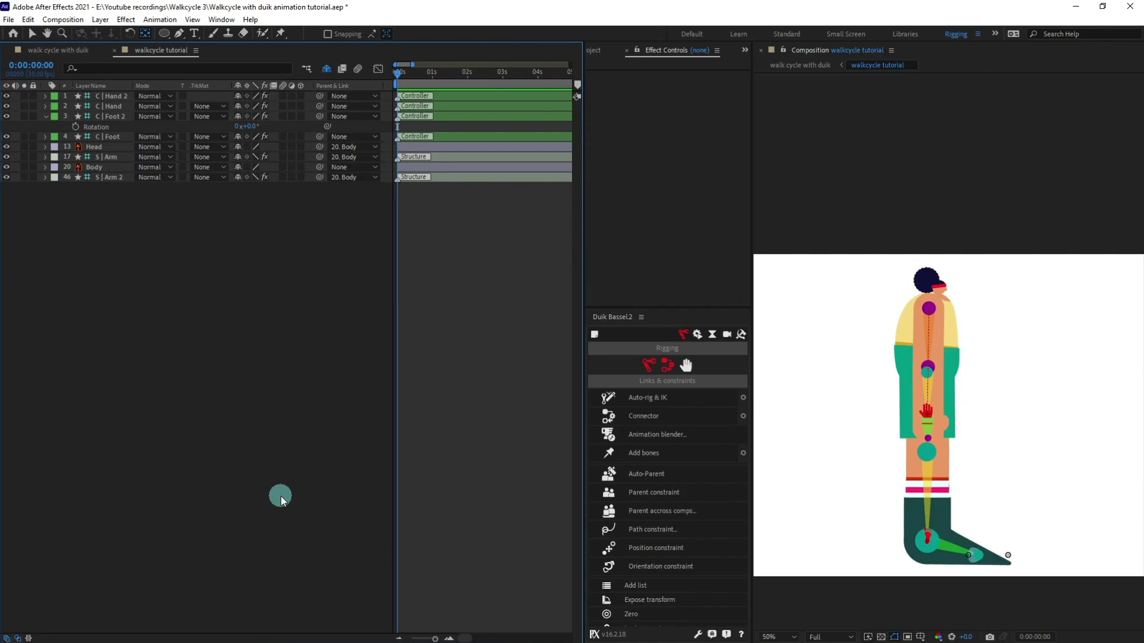
Step: Delete the layers L1 to L4 and H1 to H4 from among the shy layers and save the project
left_click(327, 70)
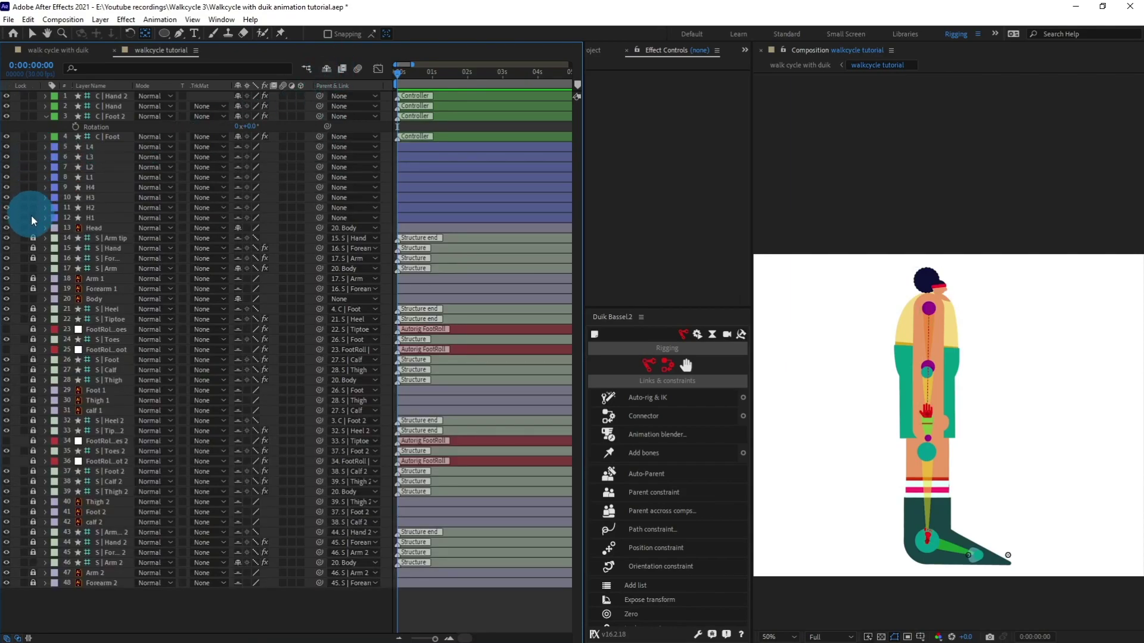
left_click(90, 217)
left_click(95, 147, "shift")
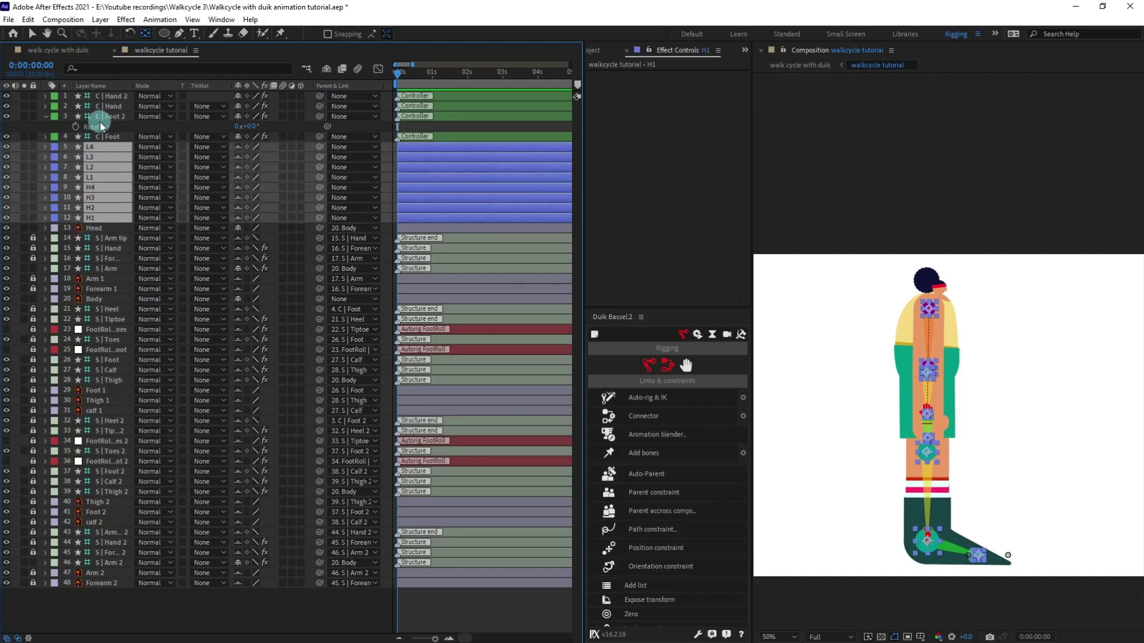
key("Delete")
left_click(327, 70)
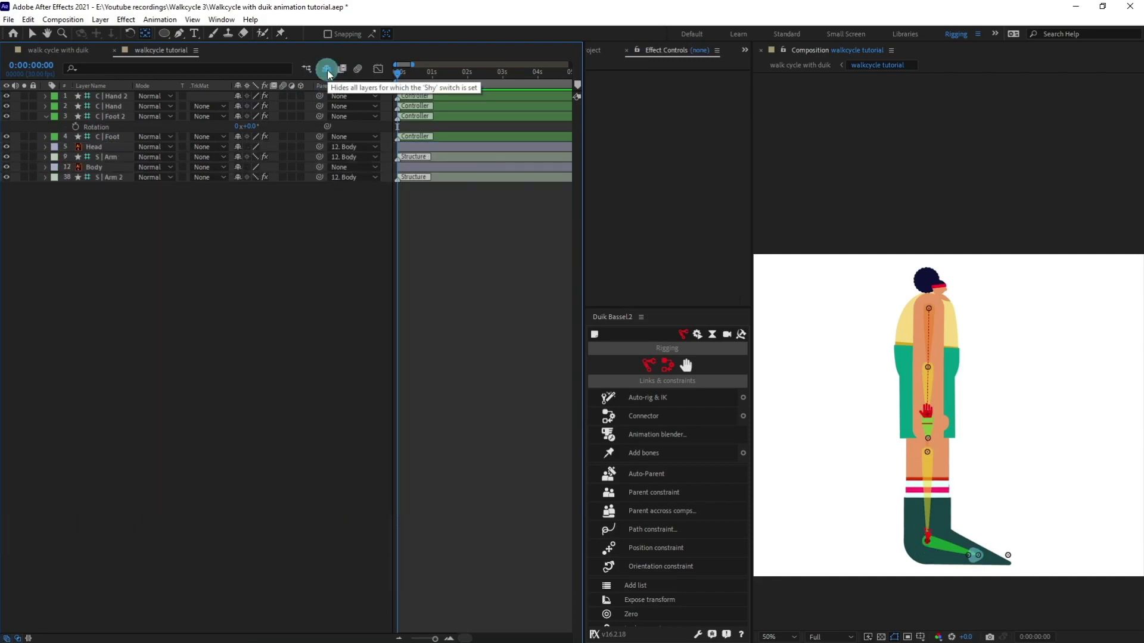
key("ctrl+s")
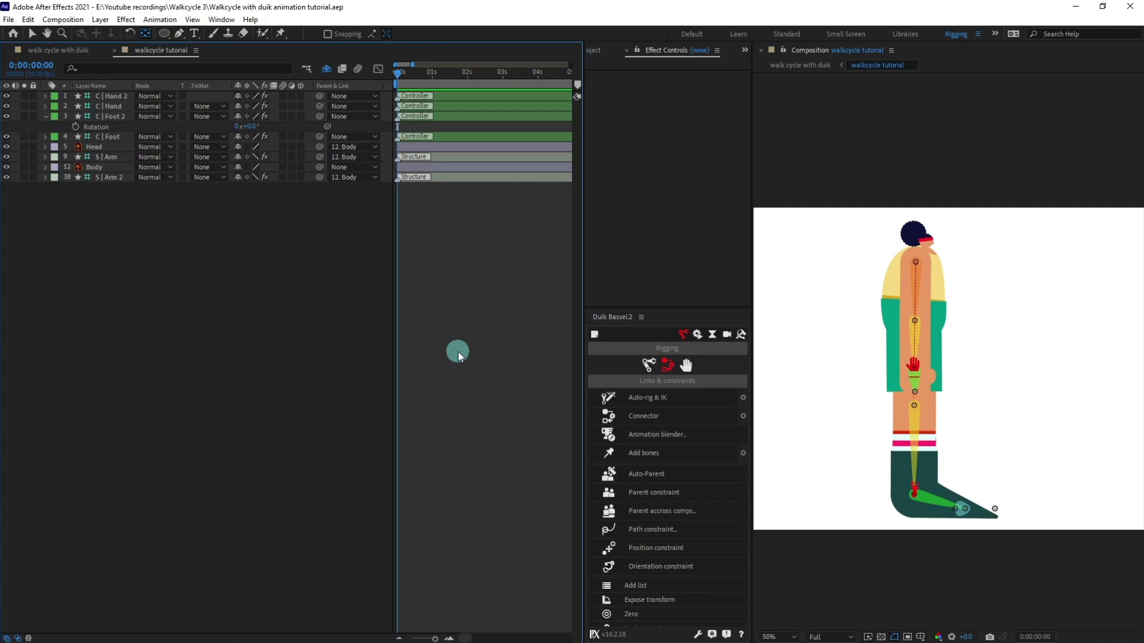
Step: End the work area at 0:00:01:00 and return the playhead to the first frame
left_click(34, 67)
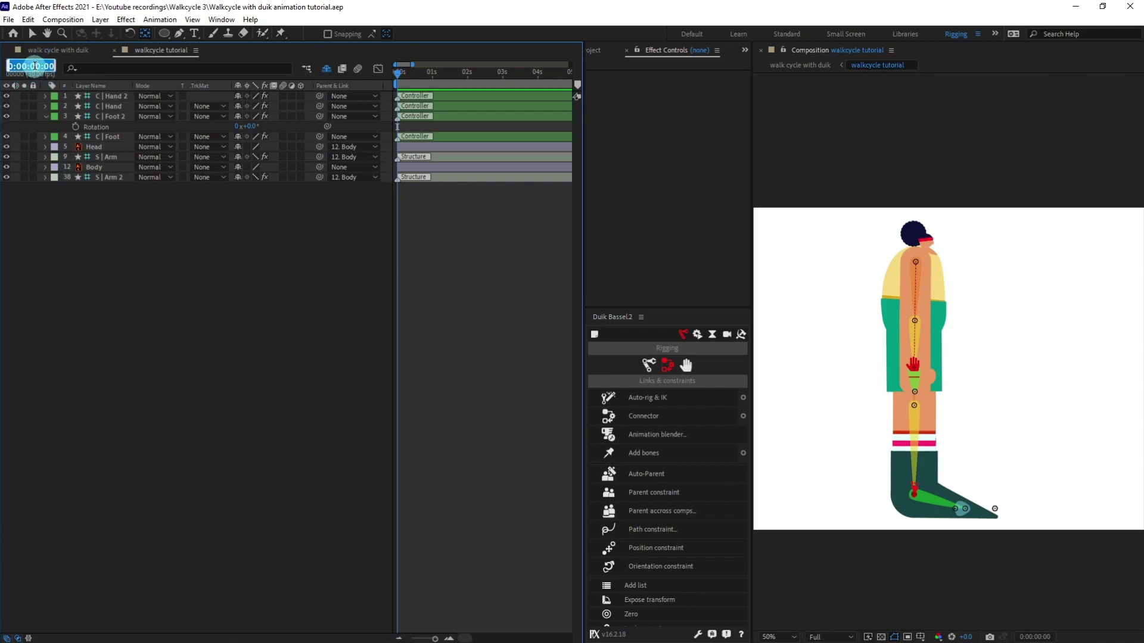
type("+30")
key("Return")
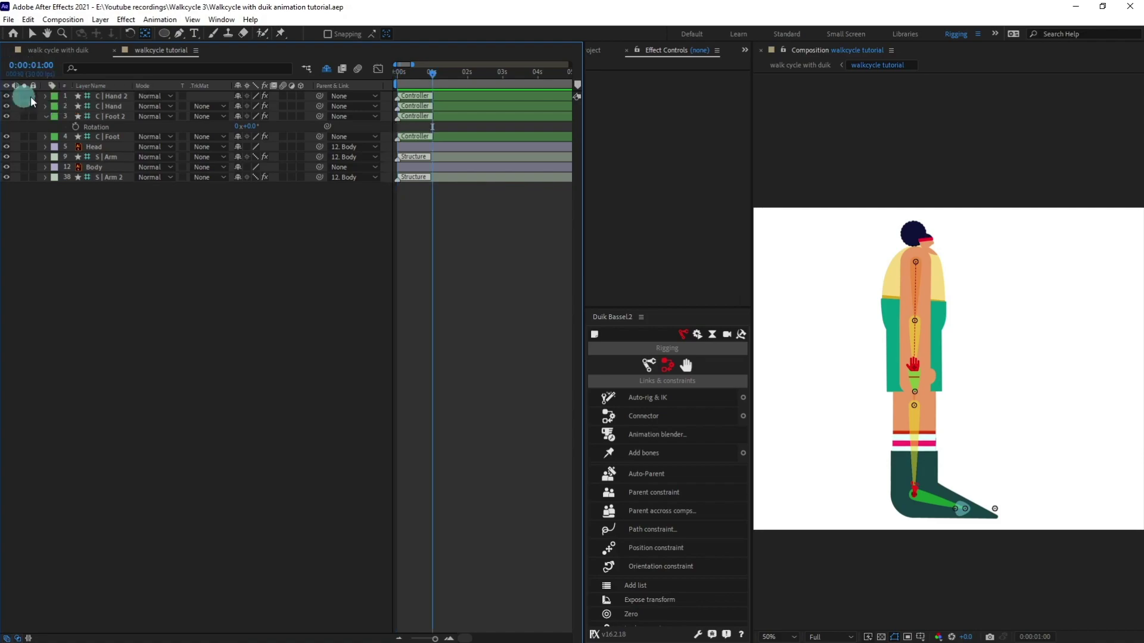
key("equal")
key("equal")
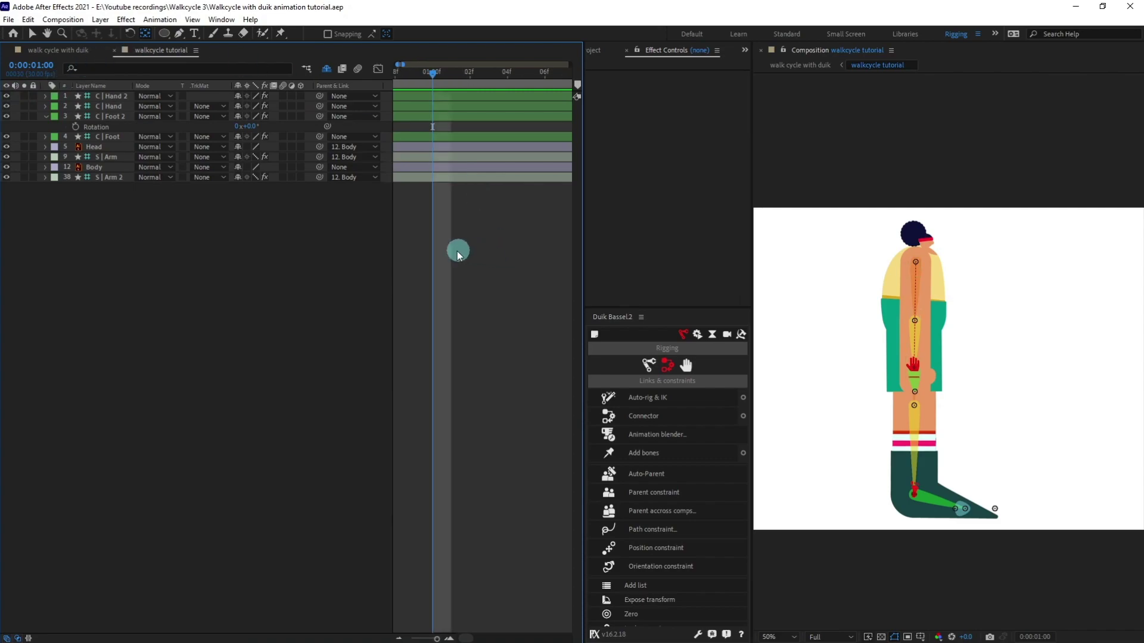
key("n")
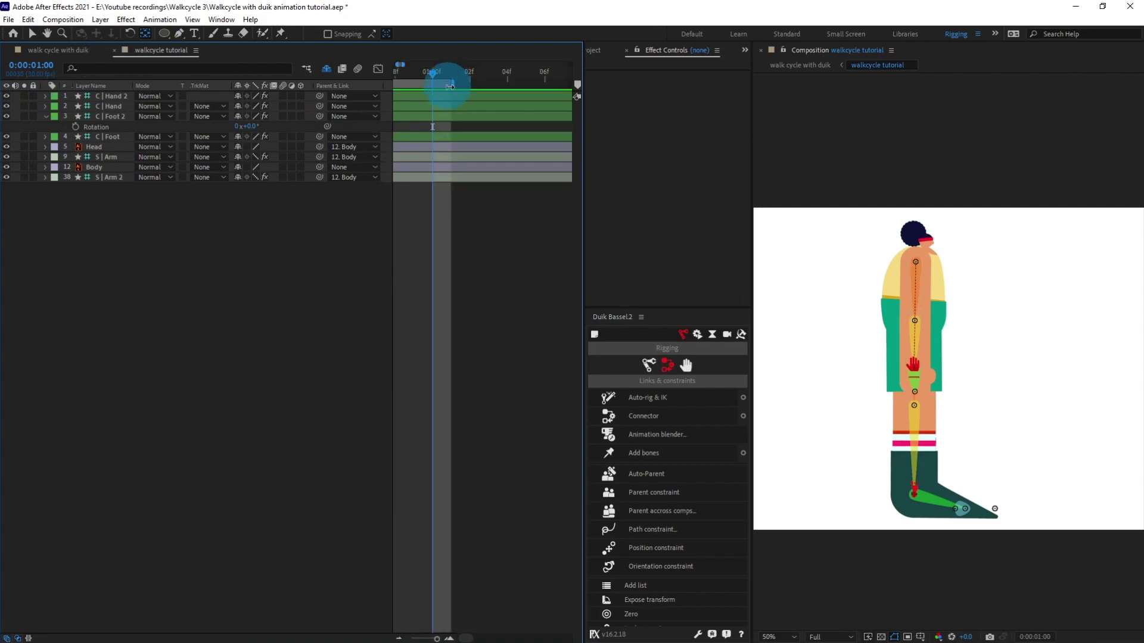
key("minus")
key("minus")
left_click_drag(437, 253, 518, 258)
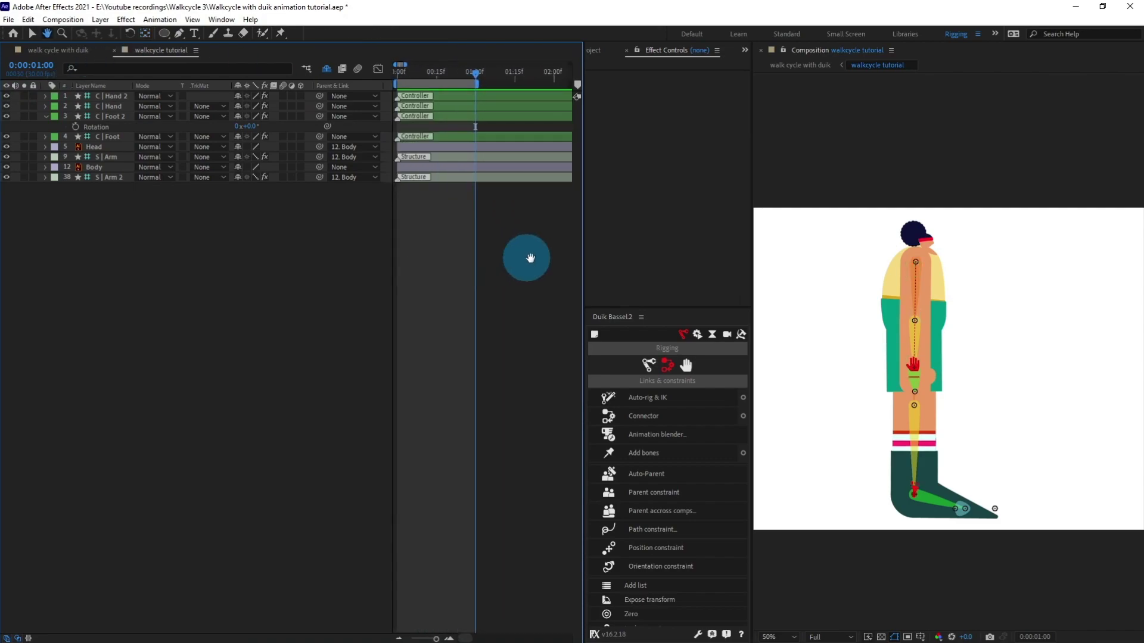
left_click_drag(409, 73, 384, 79)
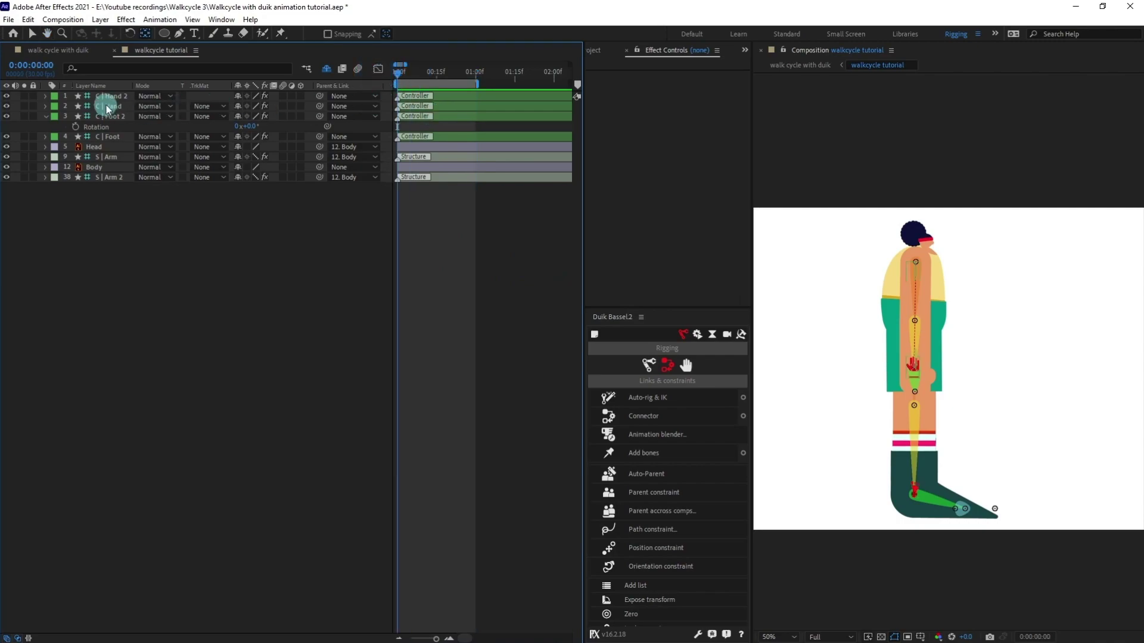
Step: Pose the legs in a stride by moving the C | Foot 2 controller behind the body and C | Foot ahead of it
left_click(31, 70)
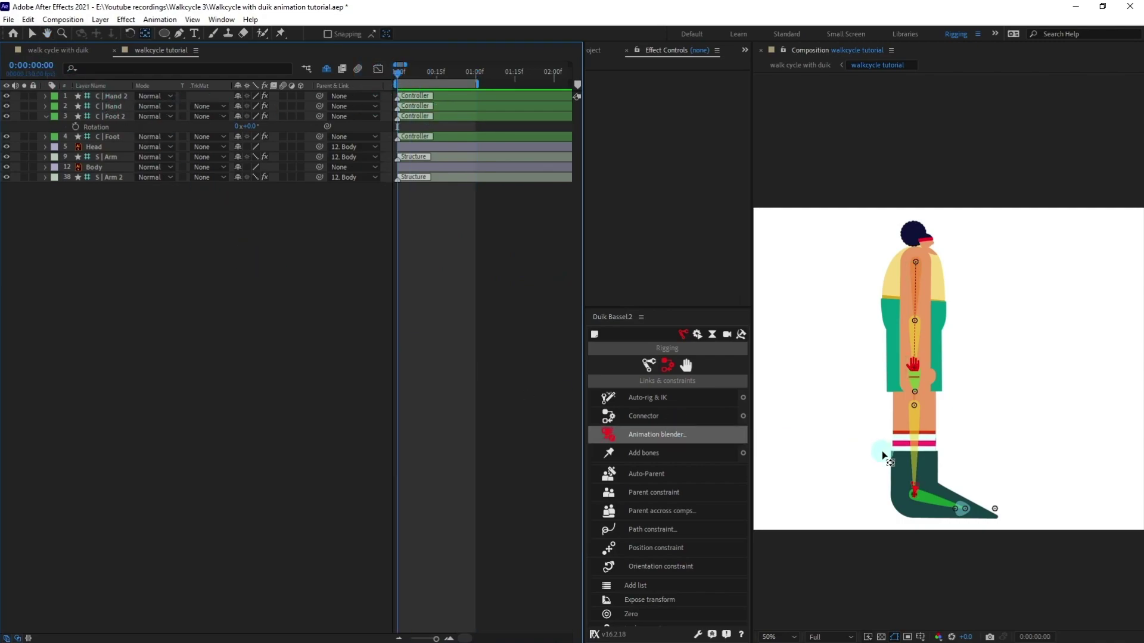
key("period")
key("comma")
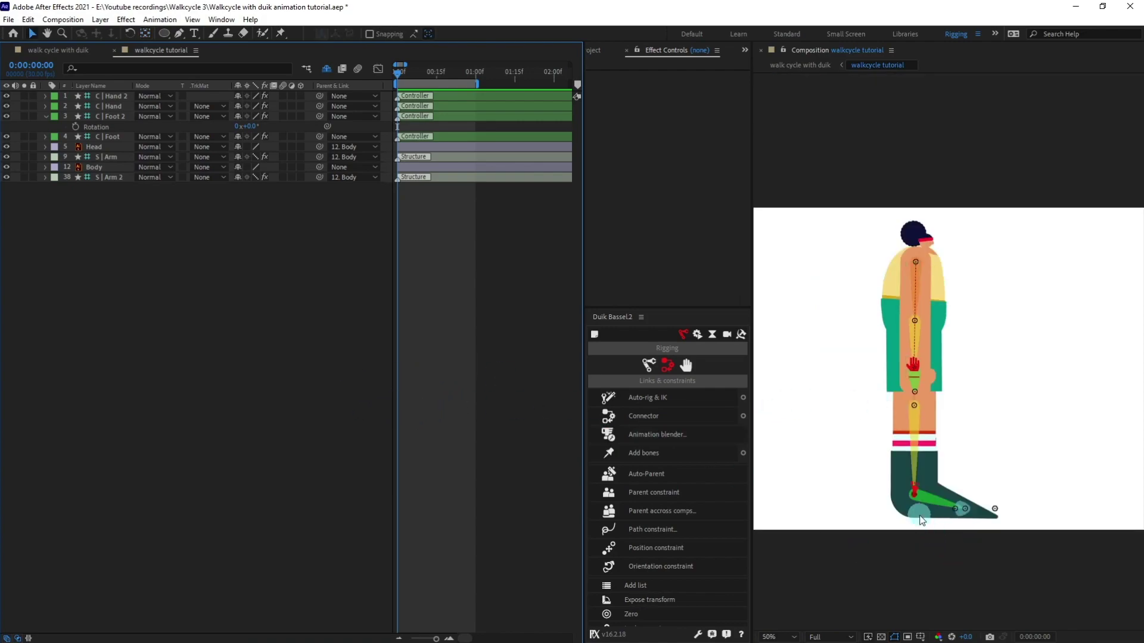
left_click_drag(915, 490, 853, 481)
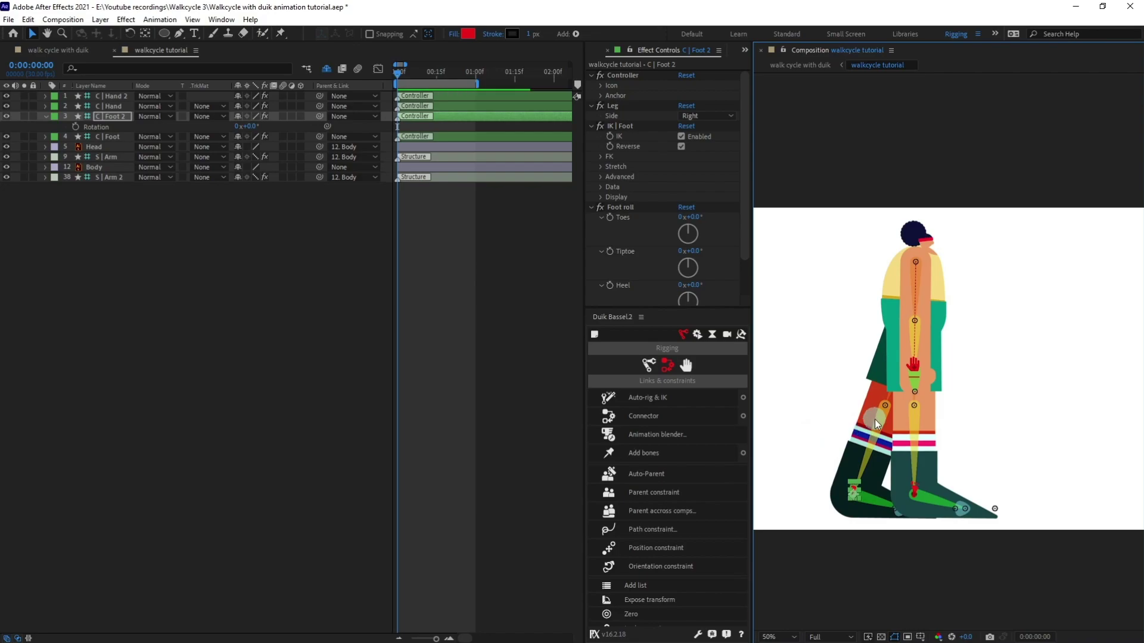
scroll(875, 422, "up", 1)
left_click_drag(901, 456, 899, 340)
left_click_drag(892, 512, 990, 512)
left_click_drag(1129, 500, 1074, 490)
scroll(1073, 490, "down", 1)
Step: Widen the stride slightly with both foot controllers and place a horizontal ruler guide along the soles
left_click_drag(941, 424, 952, 423)
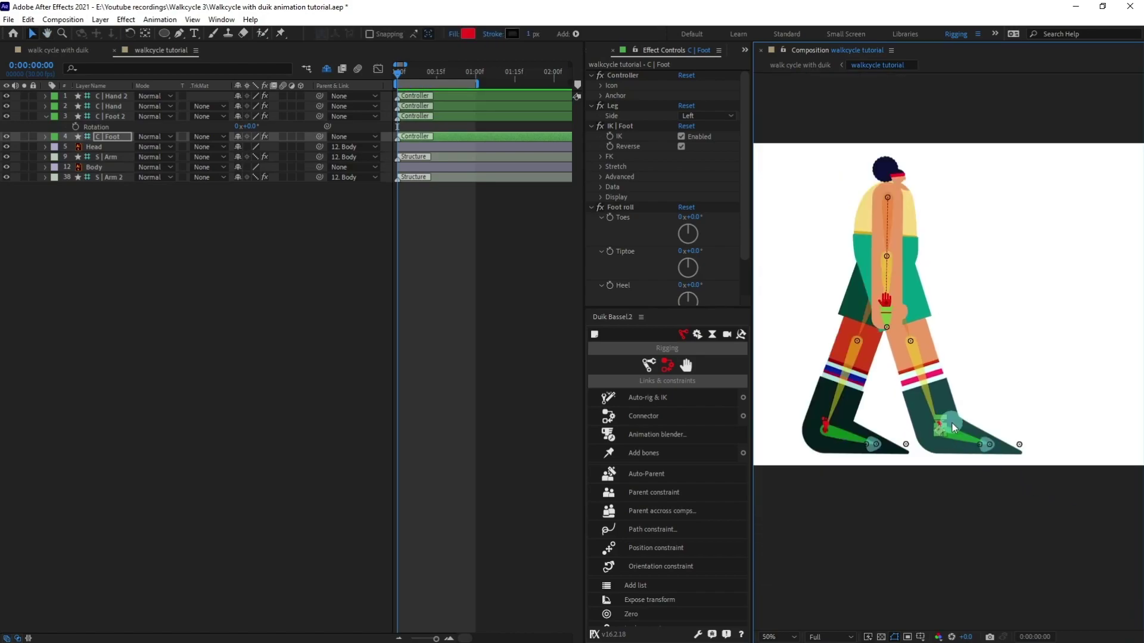
left_click(825, 424)
left_click_drag(824, 424, 819, 424)
key("ctrl+r")
left_click_drag(989, 78, 997, 458)
Step: Lower the Body layer until both knees bend
left_click(119, 176)
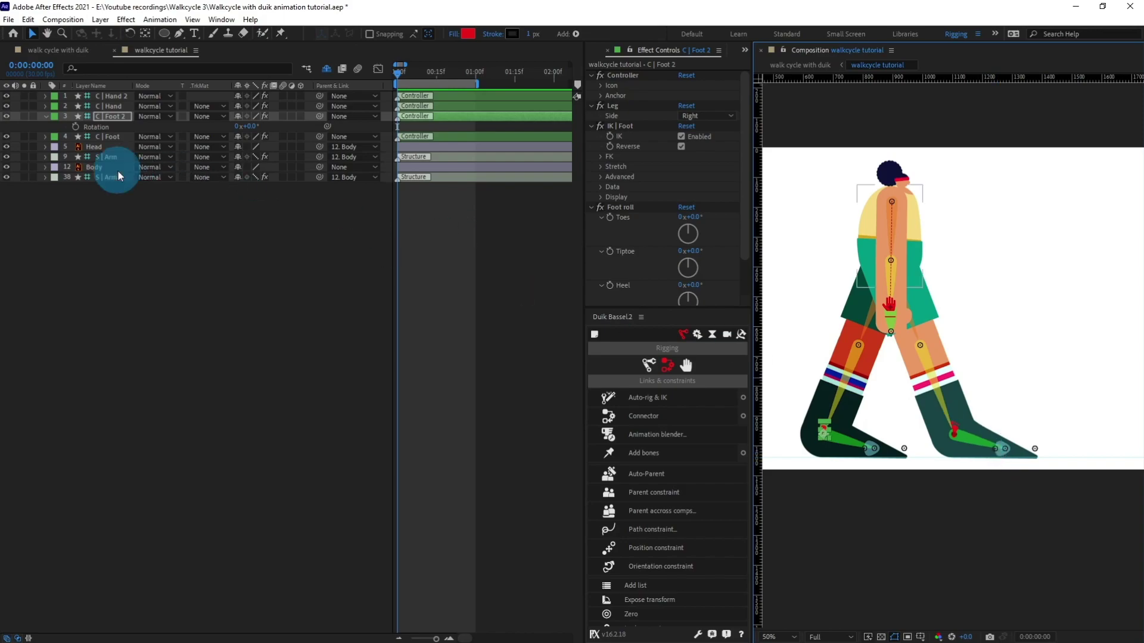
key("Down")
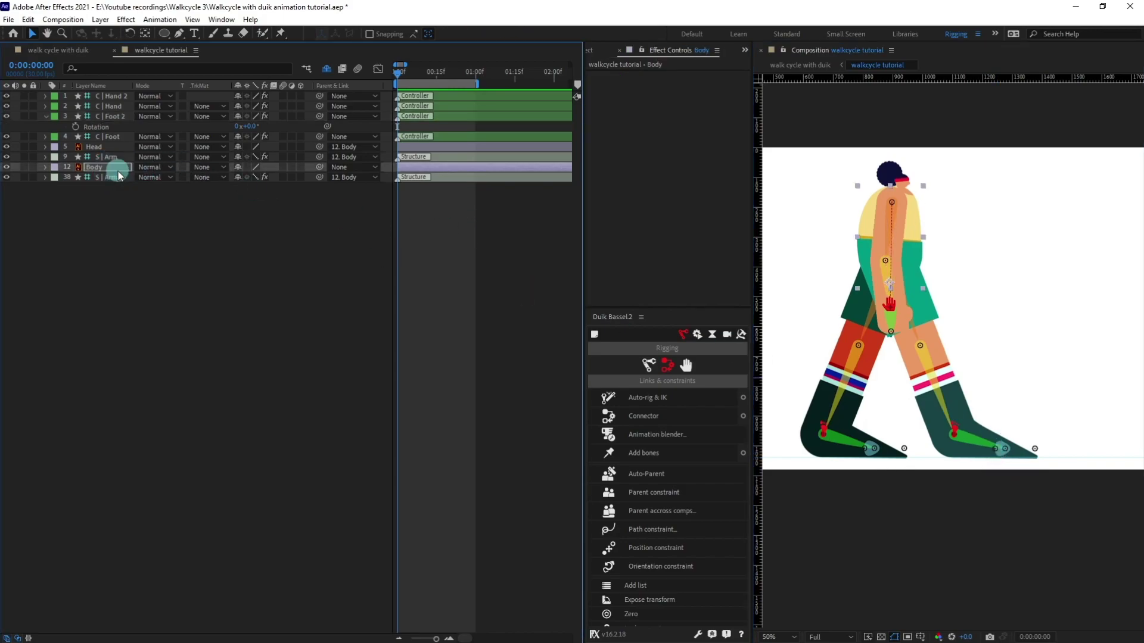
key("Down")
key("Down")
key("Down")
key("Down")
key("Down")
key("Down")
key("Down")
key("Down")
key("Down")
key("Down")
key("Down")
key("Down")
key("Down")
key("Down")
key("Down")
key("Down")
key("Down")
key("Down")
key("Down")
key("Down")
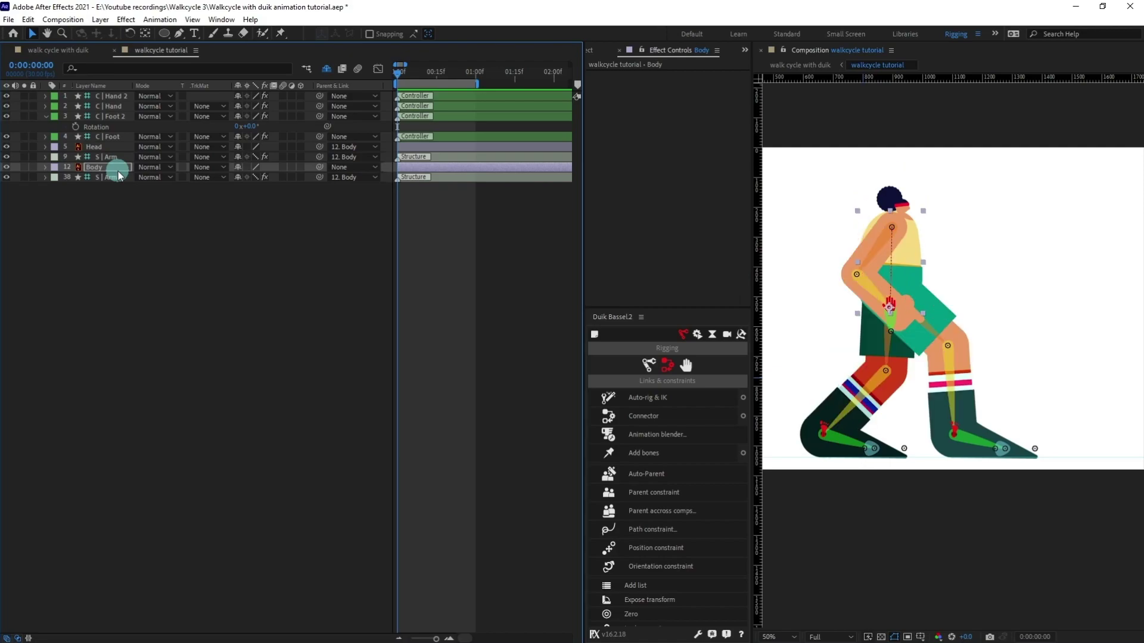
Step: Spread the feet further by nudging C | Foot forward and C | Foot 2 backward along the ground
left_click(963, 429)
left_click(118, 137)
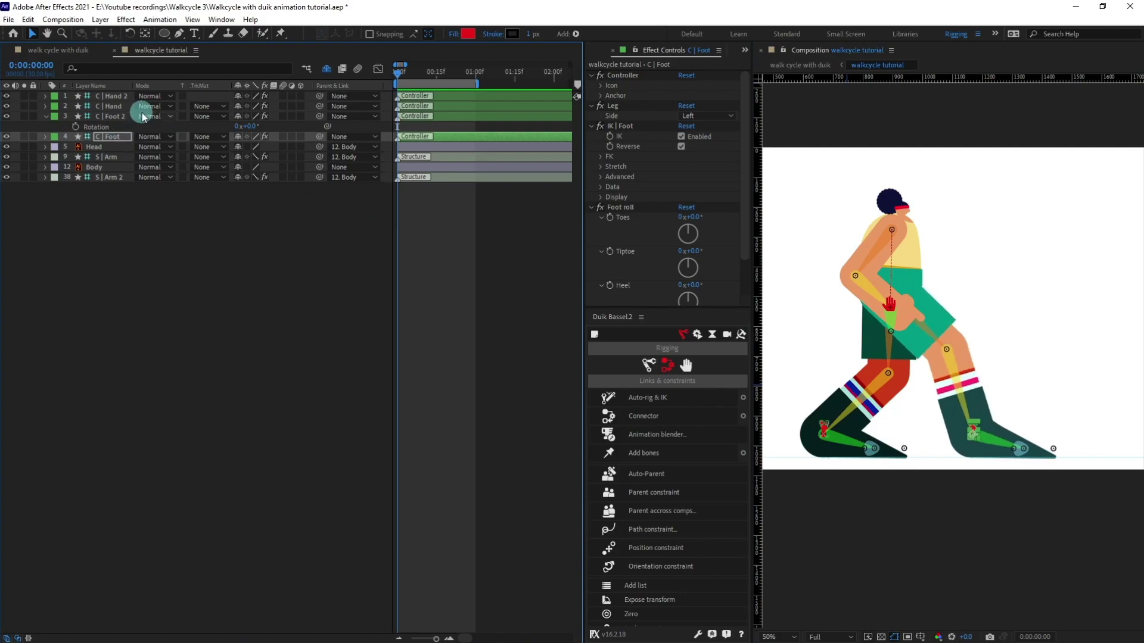
left_click(130, 117)
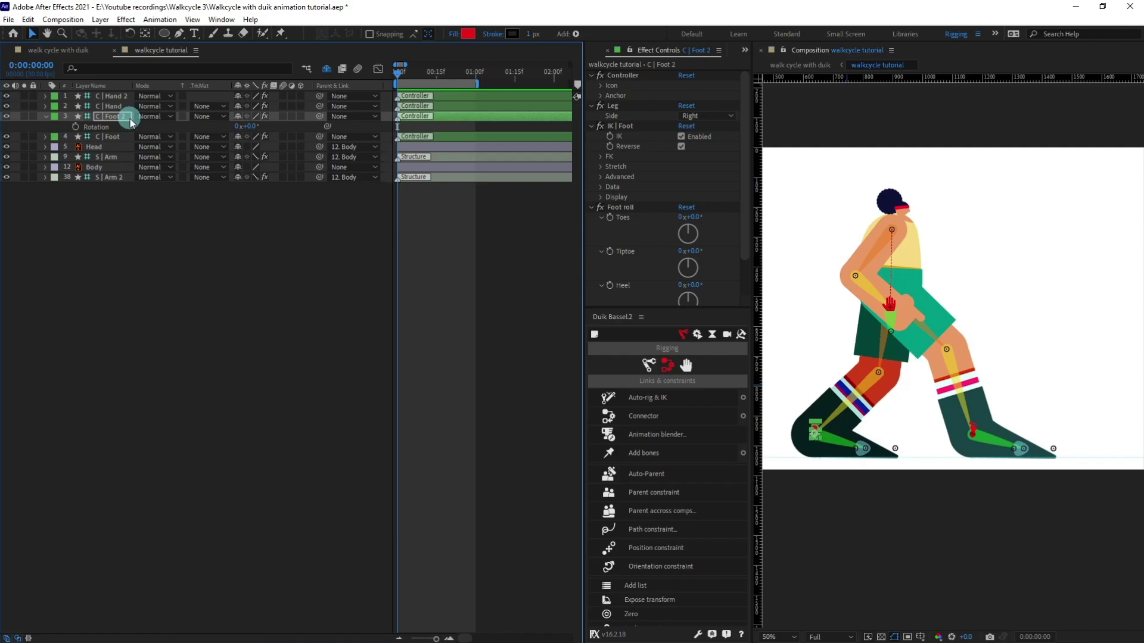
left_click(113, 136)
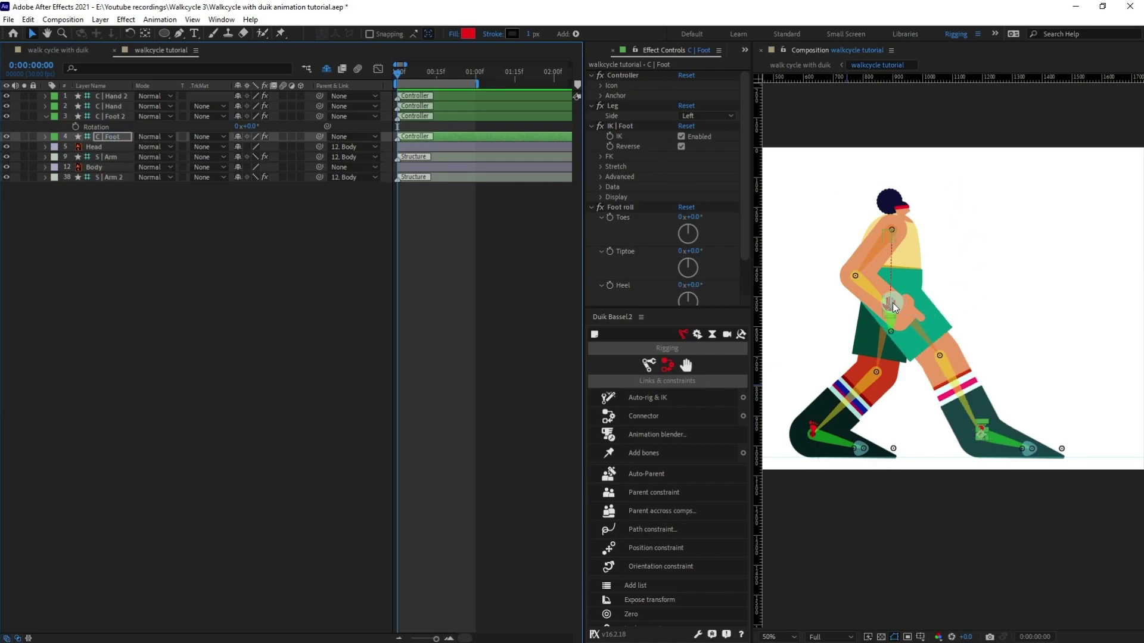
Step: Swing the arms opposite the legs by moving C | Hand 2 up in front of the body and C | Hand up behind it
left_click(893, 302)
left_click_drag(892, 303, 974, 265)
left_click(110, 107)
left_click_drag(889, 314, 812, 274)
left_click(729, 254)
Step: Set Position keyframes at the first frame for C | Hand 2, C | Hand, C | Foot 2 and C | Foot
left_click(113, 117)
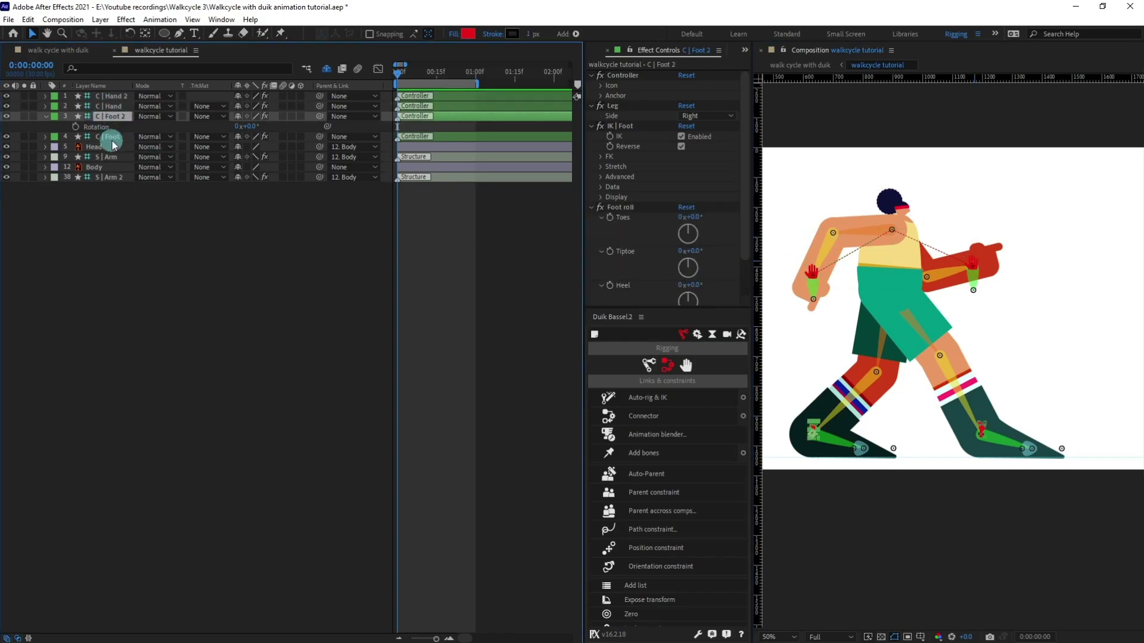
left_click(110, 138)
left_click(115, 100, "shift")
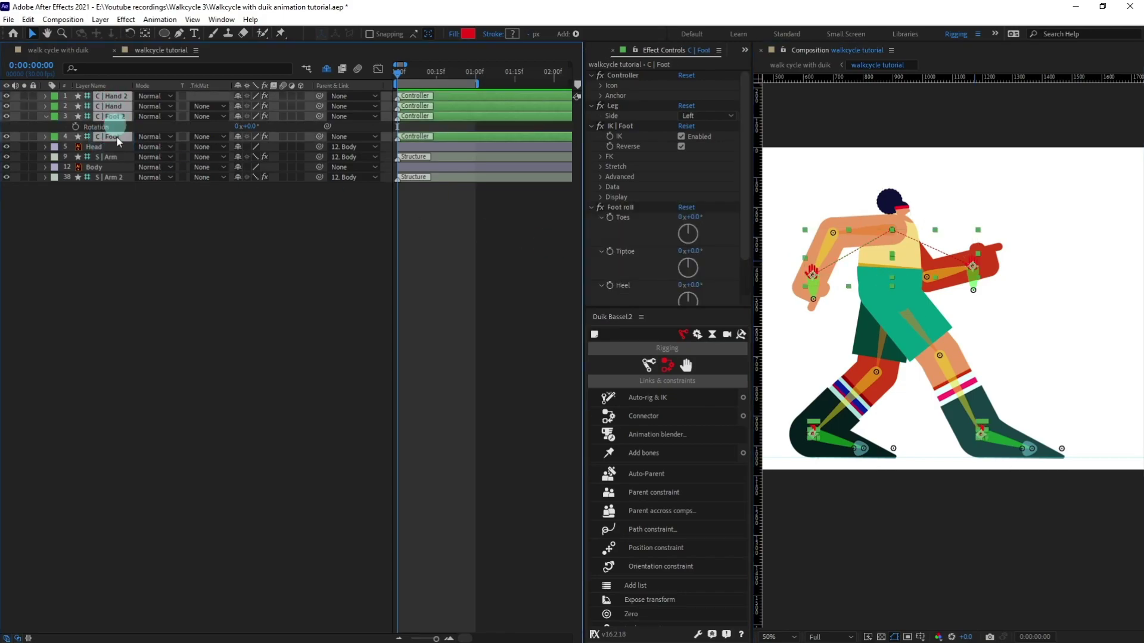
key("p")
left_click(76, 126)
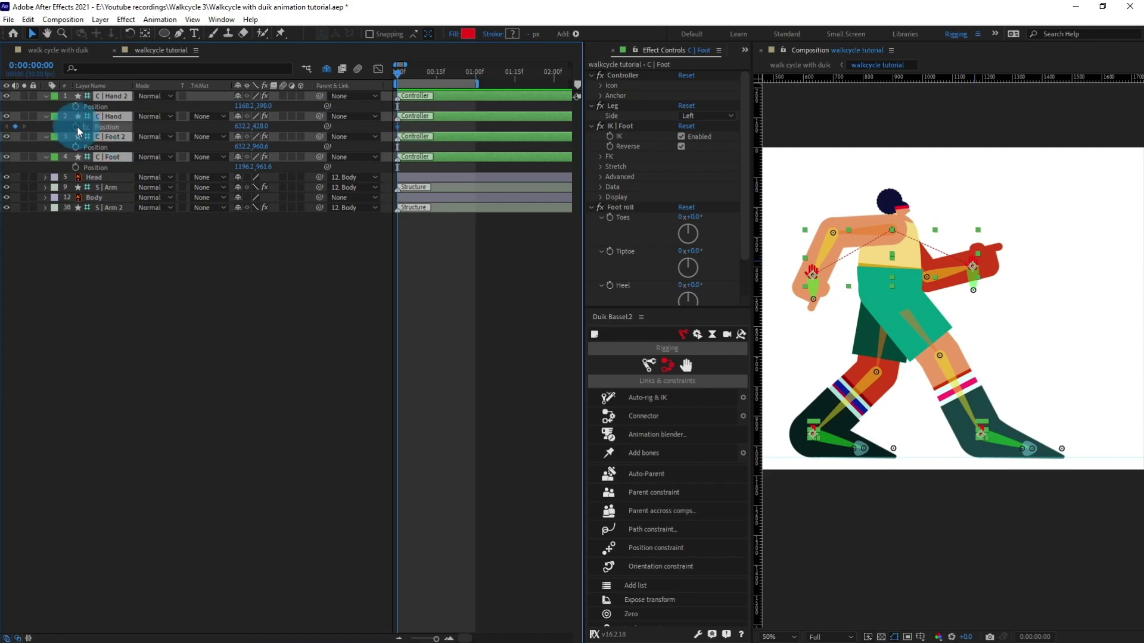
left_click(196, 298)
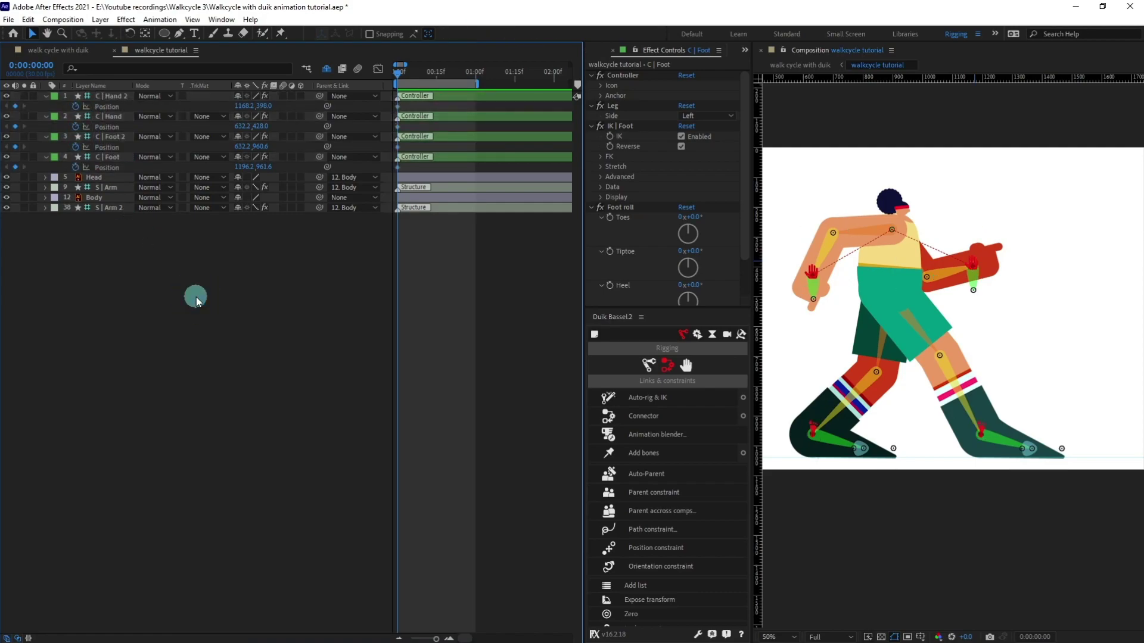
left_click(116, 117)
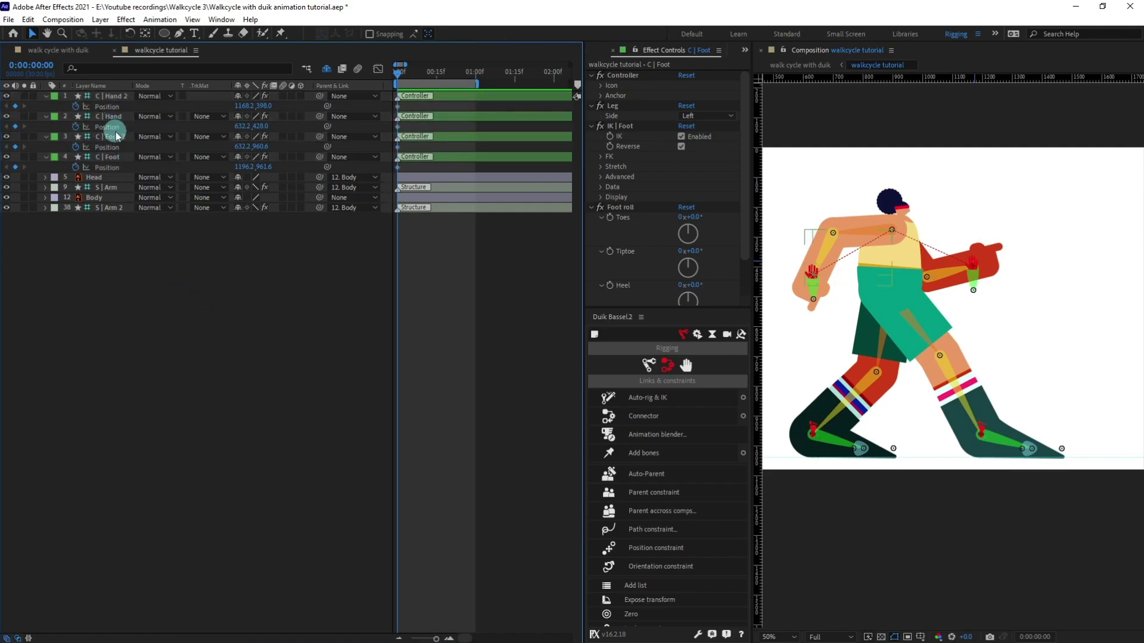
Step: Set Rotation keyframes at the first frame for C | Foot 2 and C | Foot, showing their Position and Rotation together
left_click(116, 143)
left_click(116, 150)
left_click(110, 158, "ctrl")
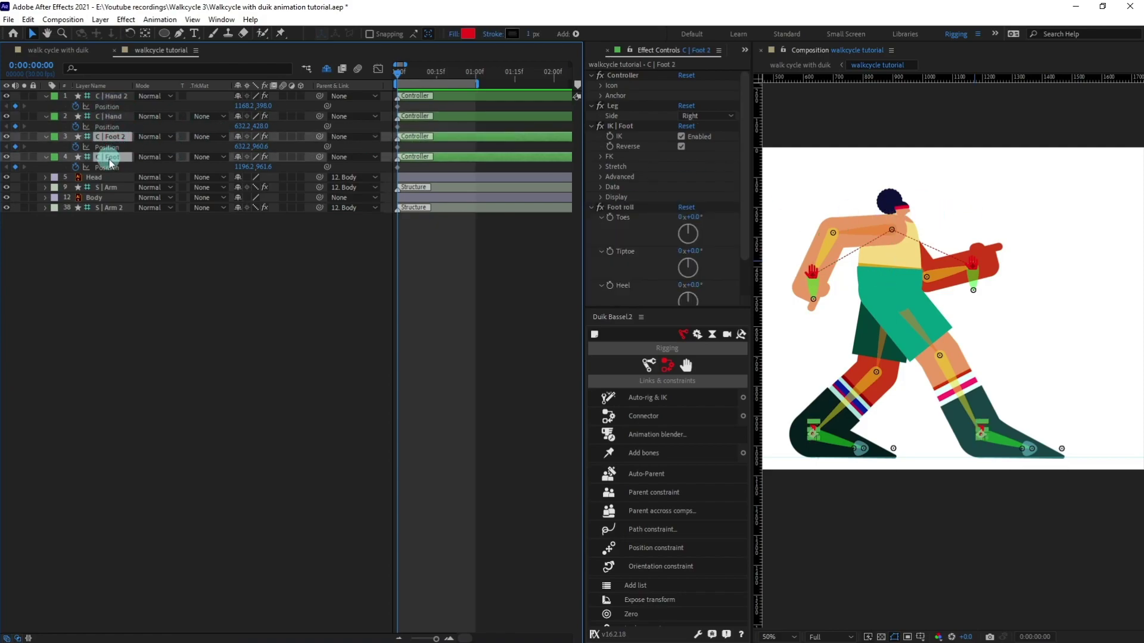
key("r")
left_click(77, 140)
left_click(118, 273)
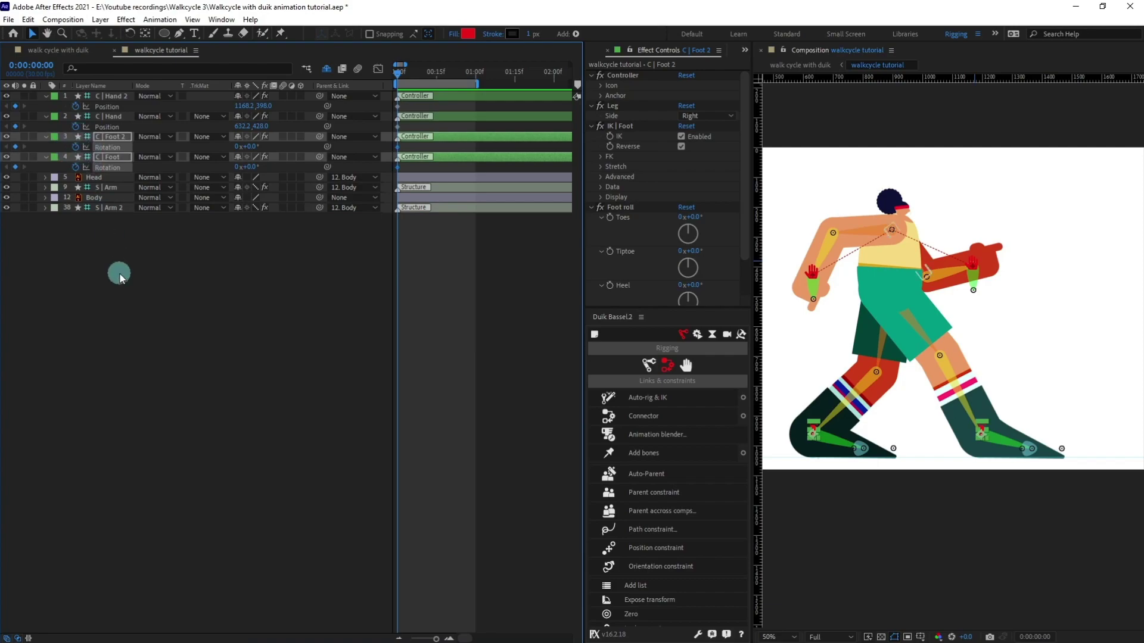
key("shift+p")
left_click(422, 116)
left_click(458, 321)
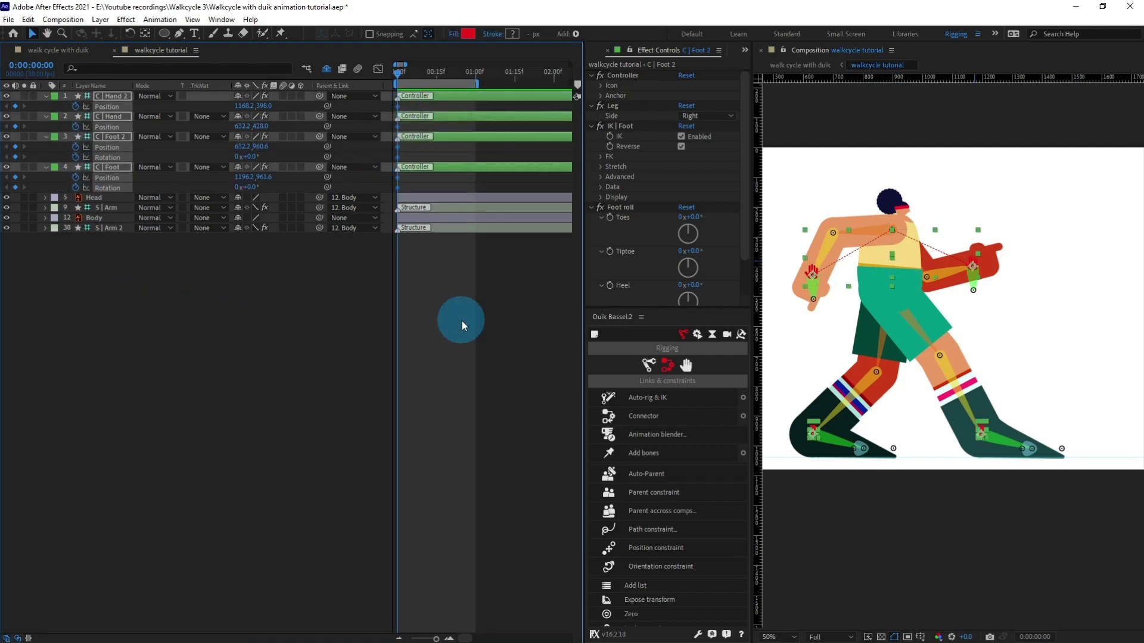
Step: Add Position keyframes for both hands and Position and Rotation keyframes for both feet at 0:00:01:00
left_click(26, 71)
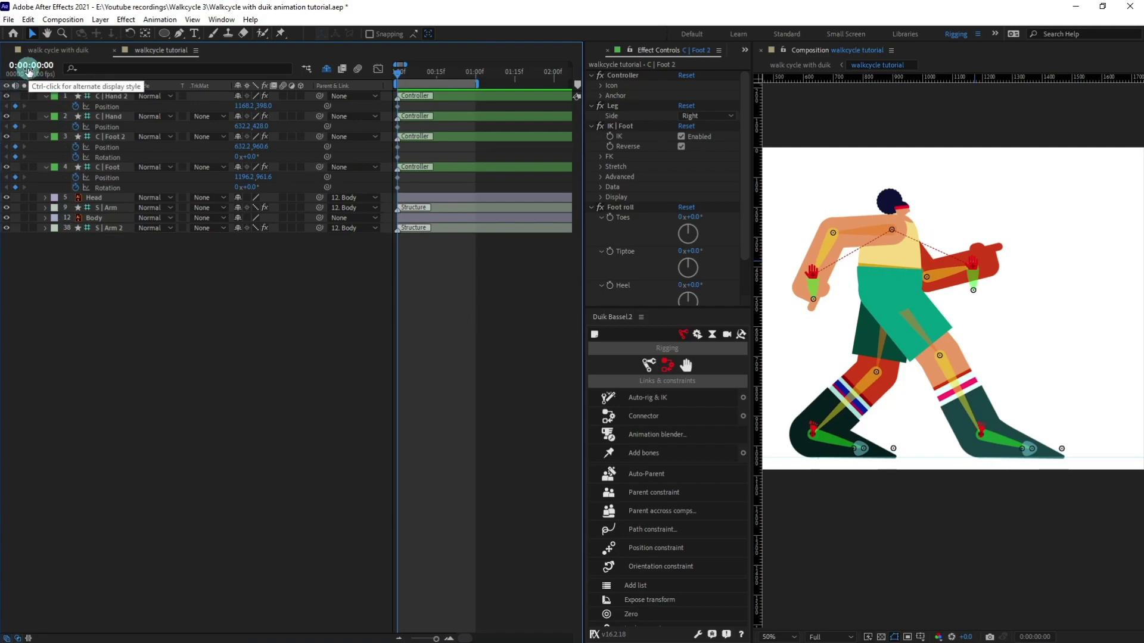
left_click(29, 69)
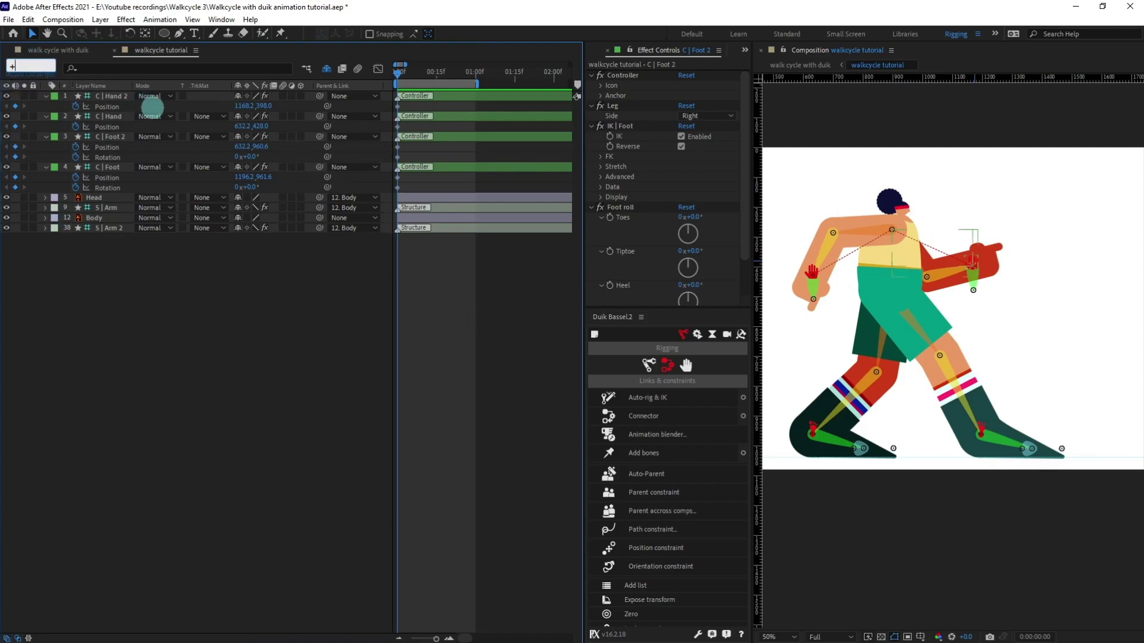
type("+30")
key("Return")
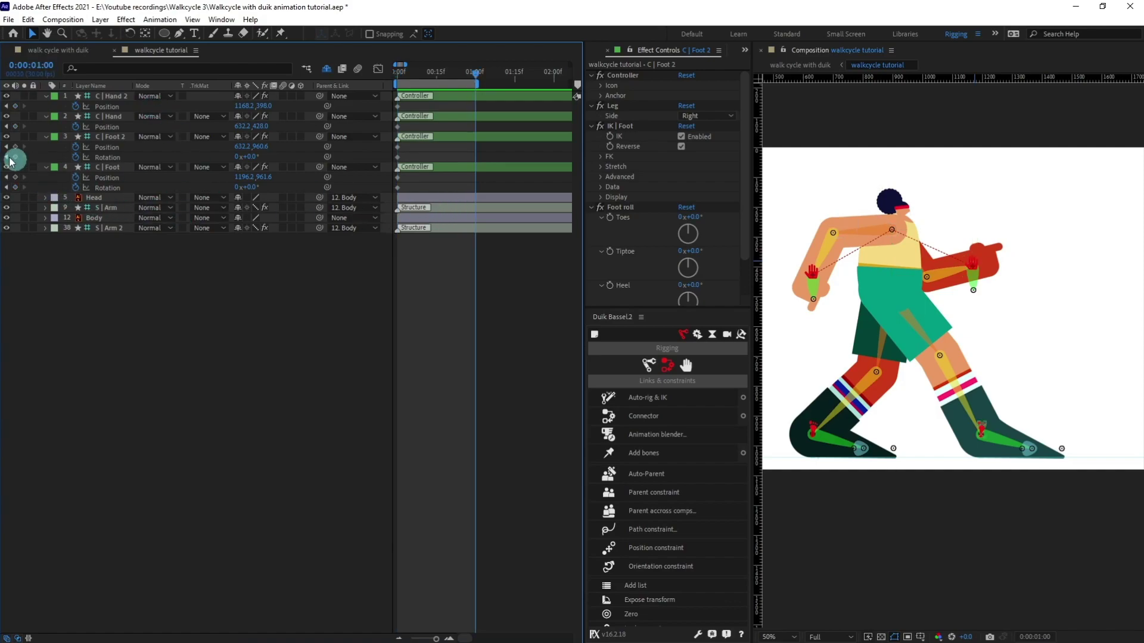
left_click_drag(15, 107, 15, 189)
left_click(447, 388)
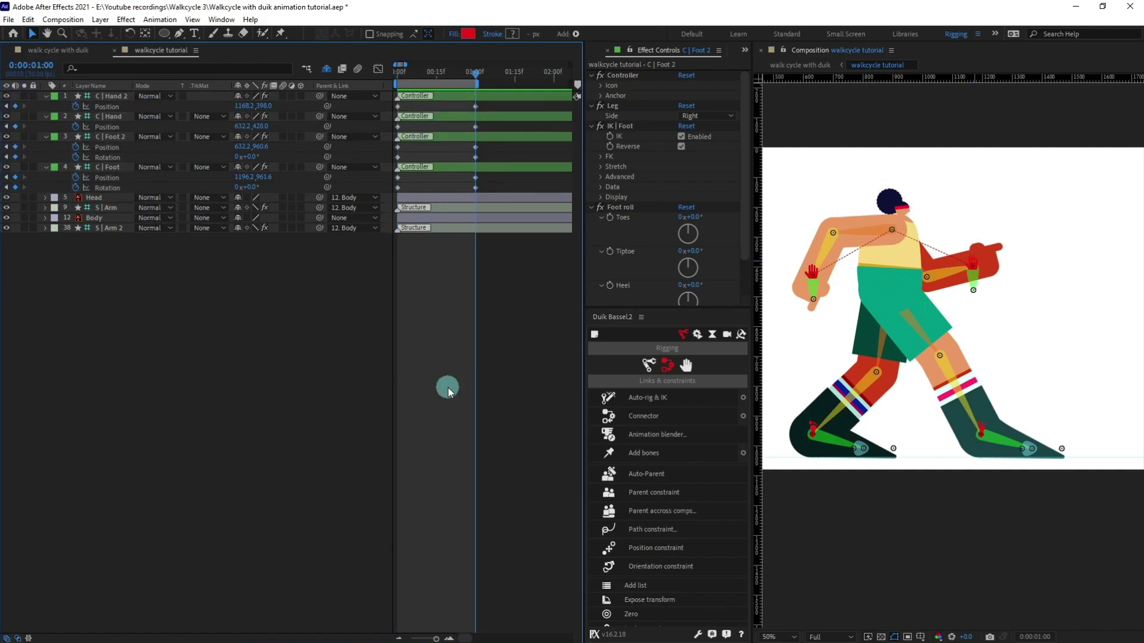
Step: At frame 15, place vertical guides through the front and rear foot controllers
key("Page_Up")
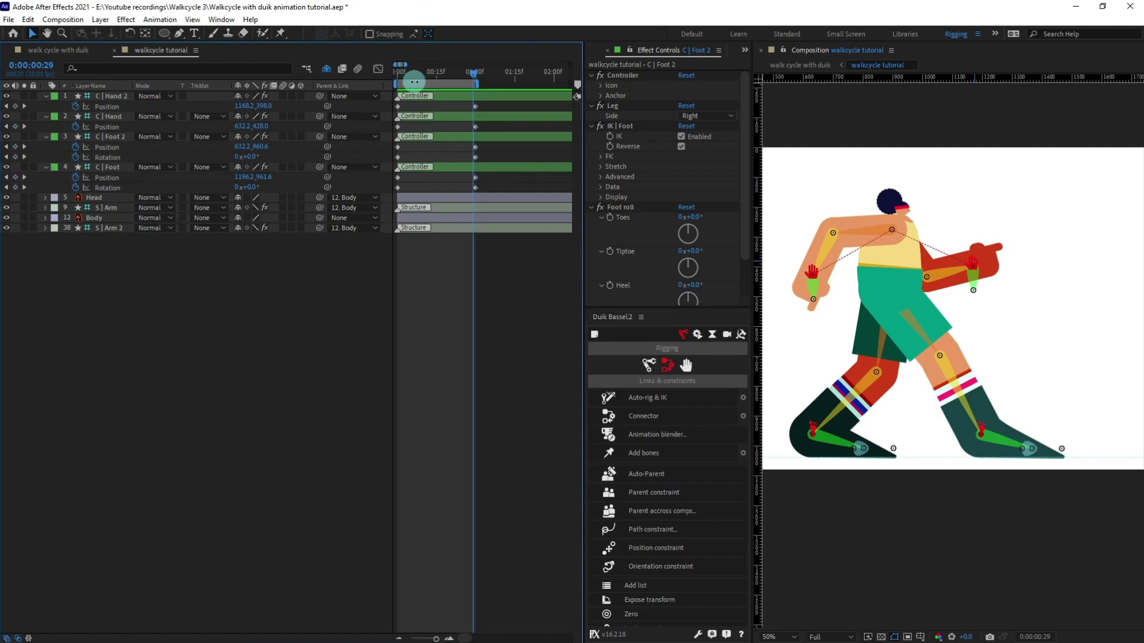
left_click(398, 70)
left_click(49, 66)
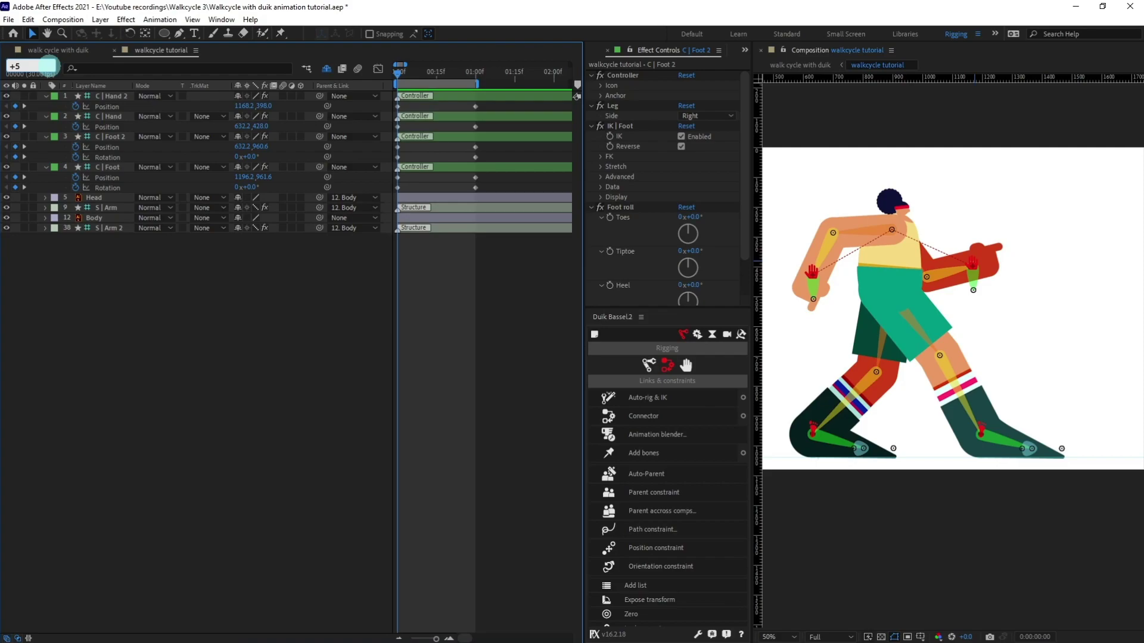
type("+15")
key("Return")
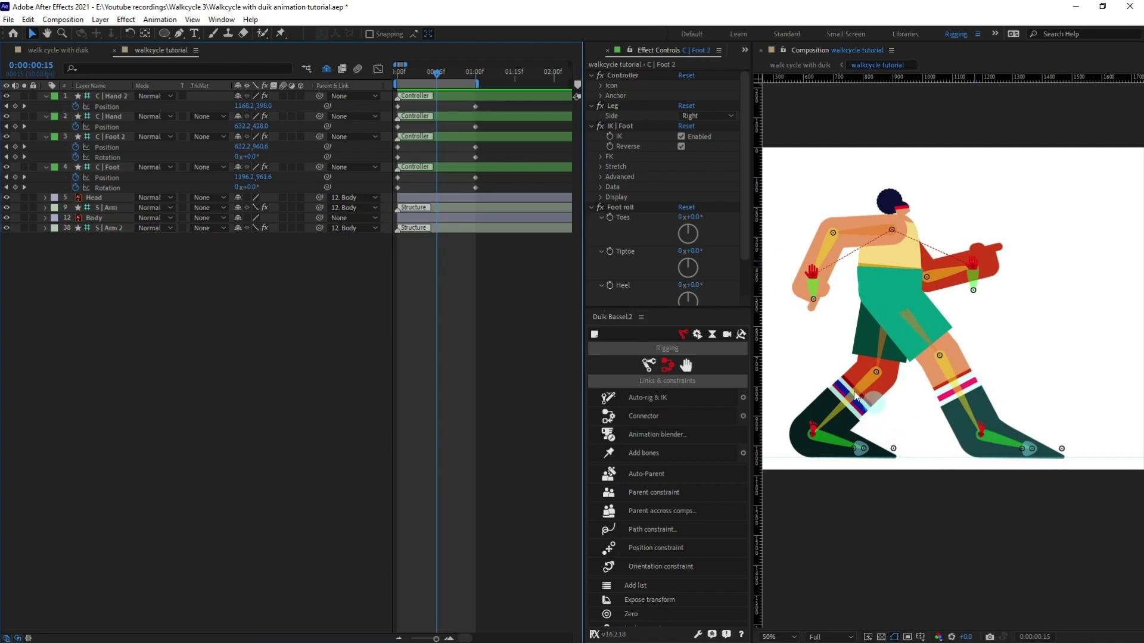
left_click_drag(760, 338, 981, 366)
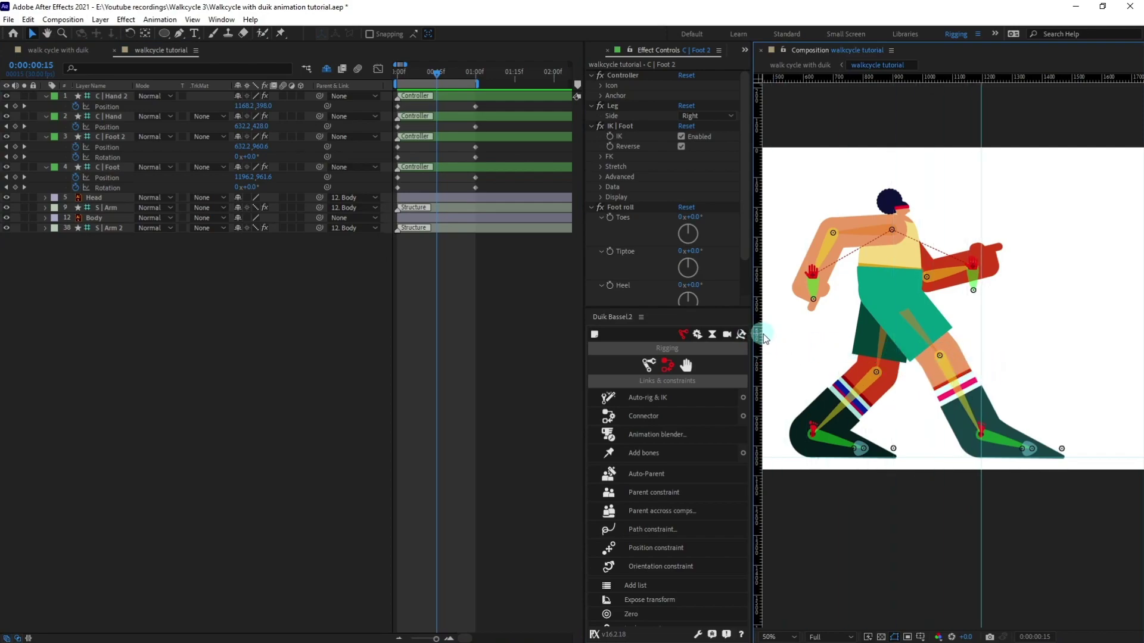
left_click_drag(758, 334, 813, 335)
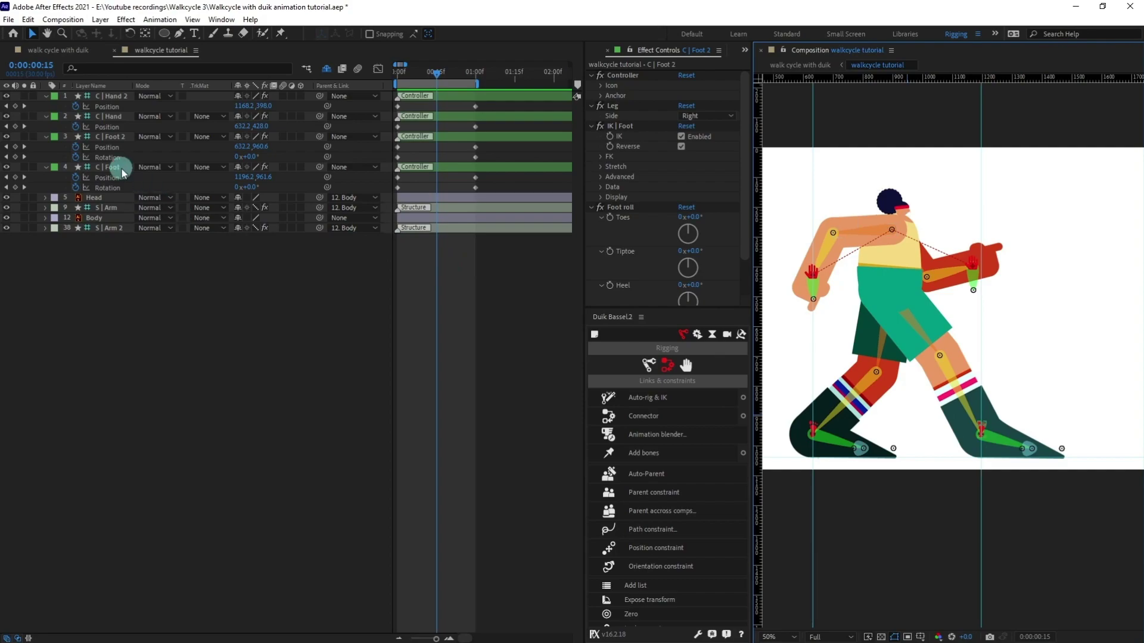
Step: Move C | Foot back to the rear guide at frame 15, at position 632.0, 961.6
left_click(112, 167)
left_click_drag(945, 429, 828, 426)
key("ctrl+z")
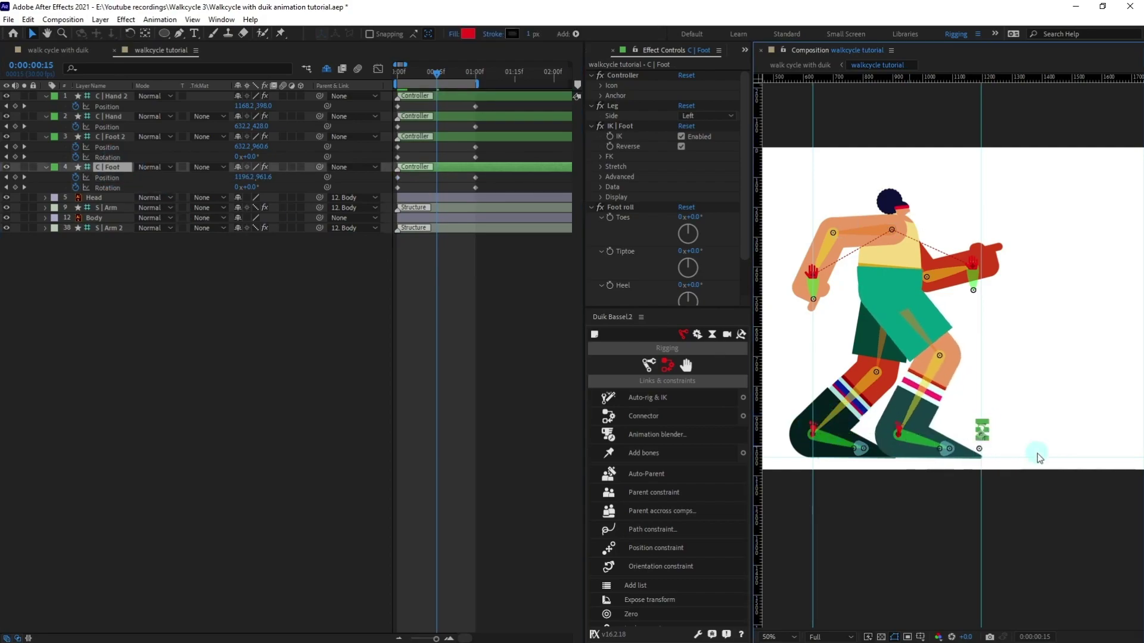
scroll(1038, 455, "up", 1)
left_click_drag(1040, 459, 1095, 370)
left_click_drag(1062, 413, 882, 408)
scroll(924, 398, "down", 2)
scroll(1117, 364, "up", 4)
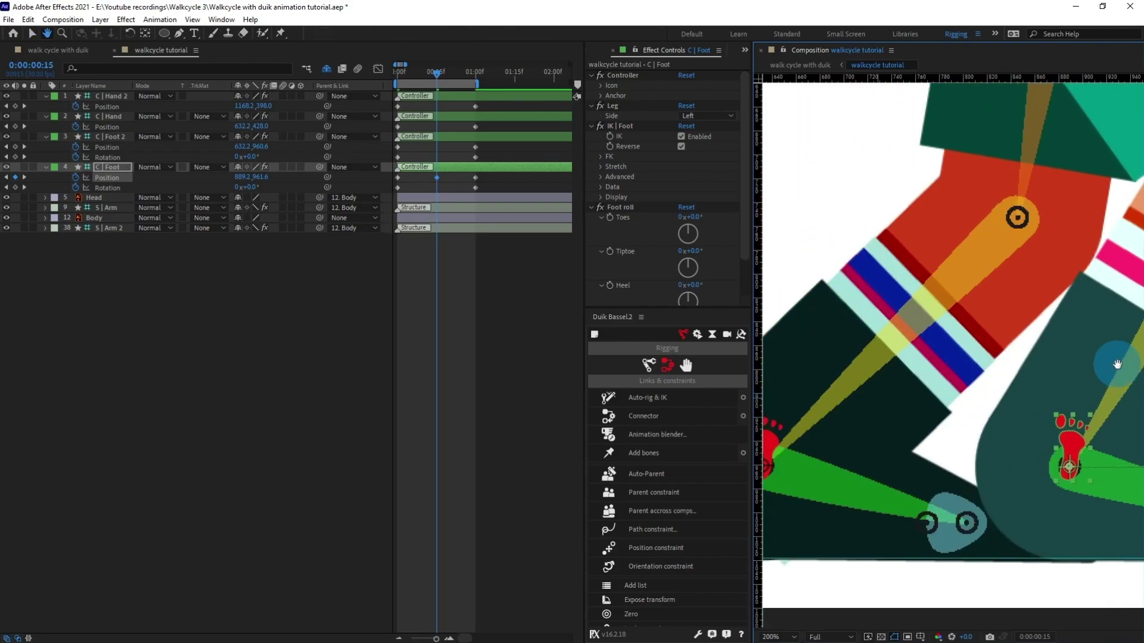
scroll(1117, 364, "down", 2)
left_click_drag(994, 373, 857, 372)
scroll(856, 373, "down", 2)
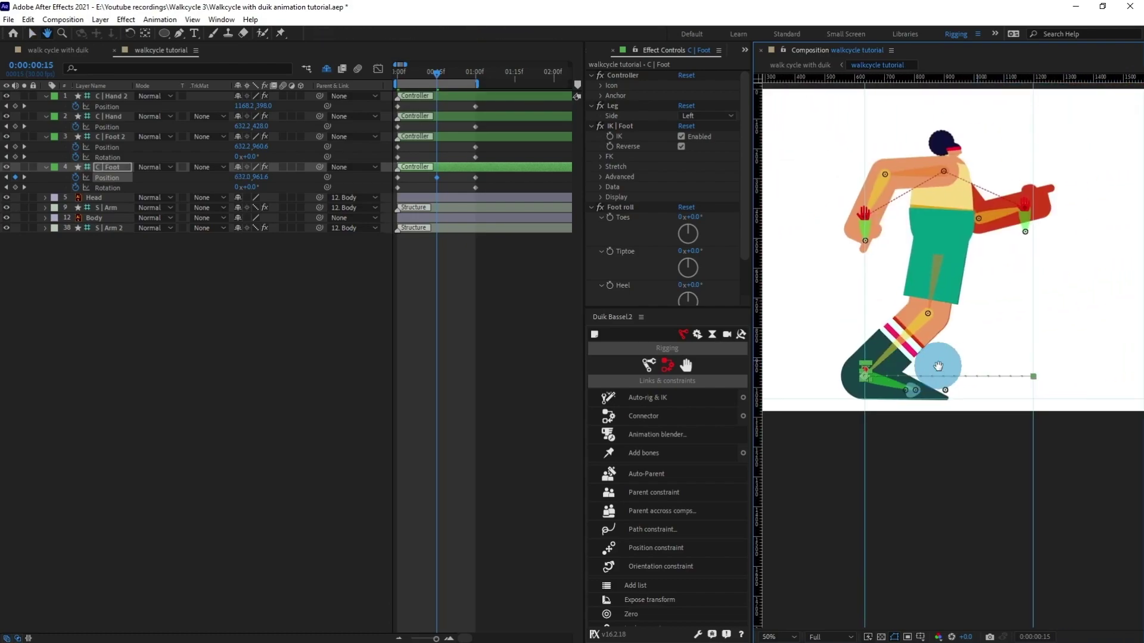
Step: Move C | Foot 2 forward to the front guide at frame 15, at about 1182.1, 960.6
left_click(110, 136)
scroll(782, 382, "up", 2)
left_click_drag(783, 381, 916, 386)
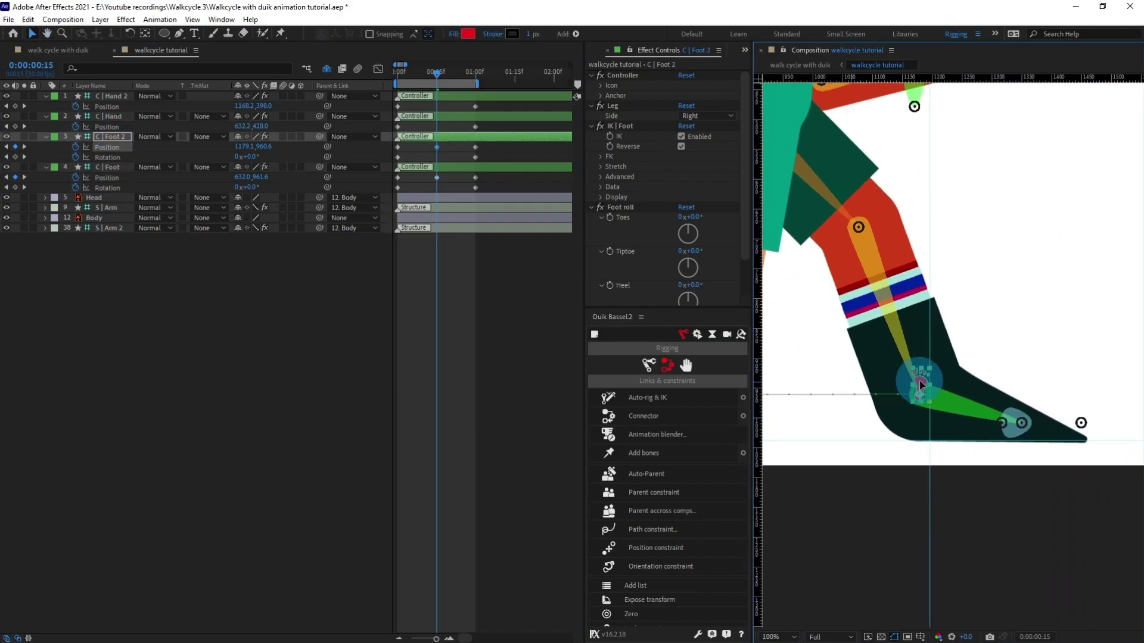
scroll(963, 400, "down", 2)
scroll(1007, 383, "up", 2)
left_click_drag(1006, 383, 1015, 390)
Step: Swap the arm swing at frame 15 by moving C | Hand forward to about 1178.4, 398.0 and C | Hand 2 back to about 632.0, 432.0
scroll(994, 384, "down", 1)
left_click(834, 265)
scroll(841, 271, "up", 1)
left_click_drag(834, 267, 808, 327)
left_click(113, 97)
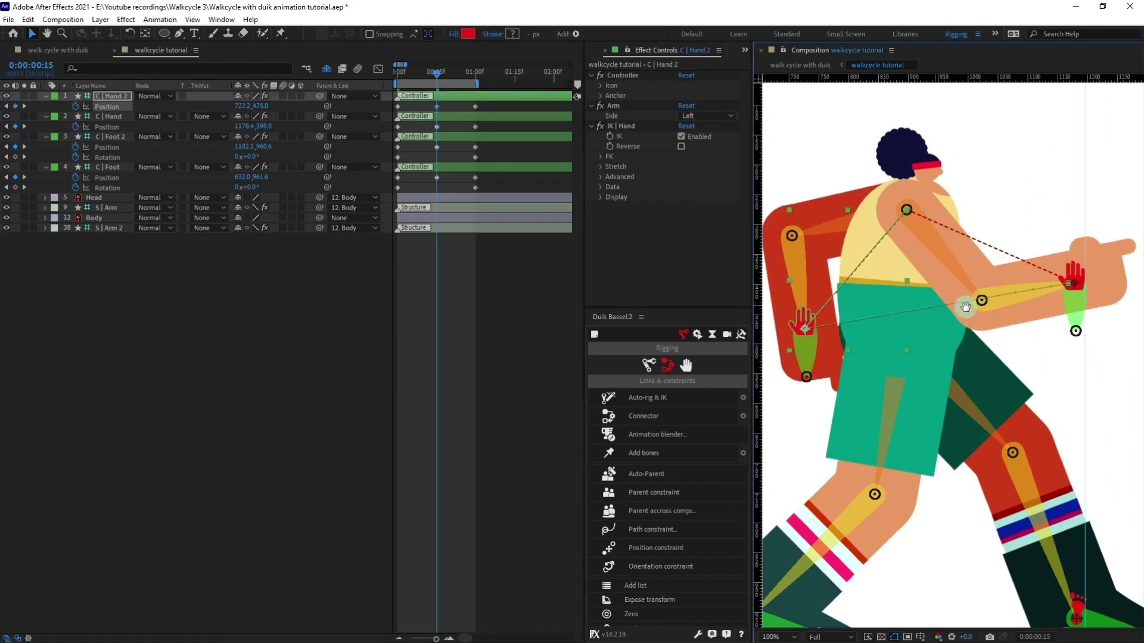
left_click_drag(961, 303, 1088, 305)
left_click_drag(935, 322, 878, 296)
scroll(873, 295, "down", 2)
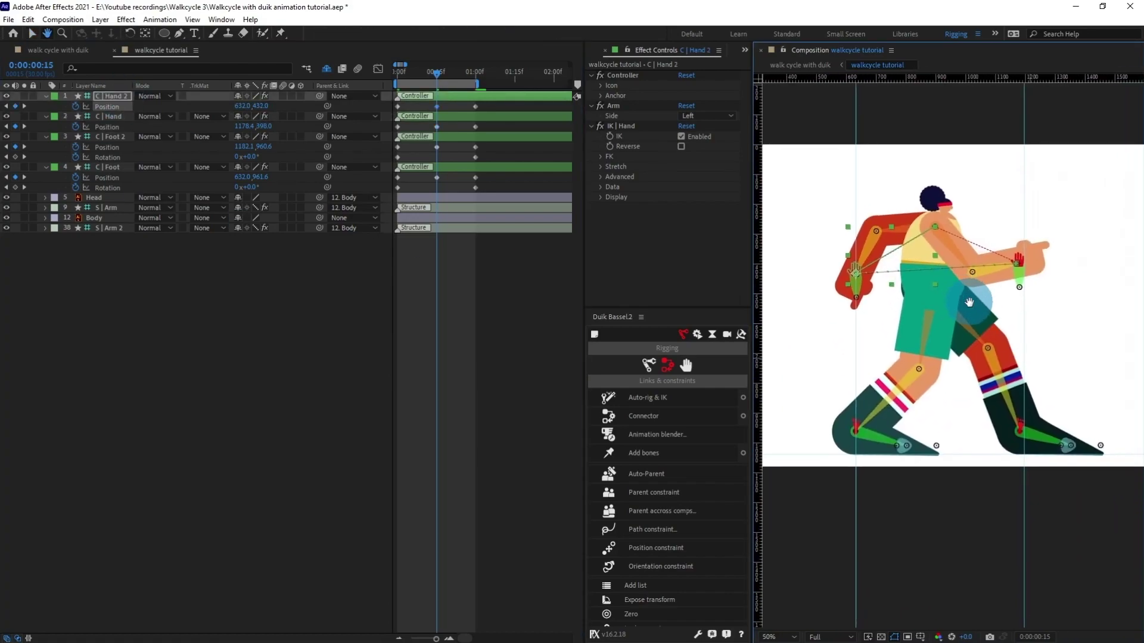
Step: Add Rotation keyframes for C | Foot and C | Foot 2 at frame 15, and go to frame 8
left_click(15, 188)
left_click(15, 158)
left_click_drag(437, 74, 381, 76)
left_click(42, 67)
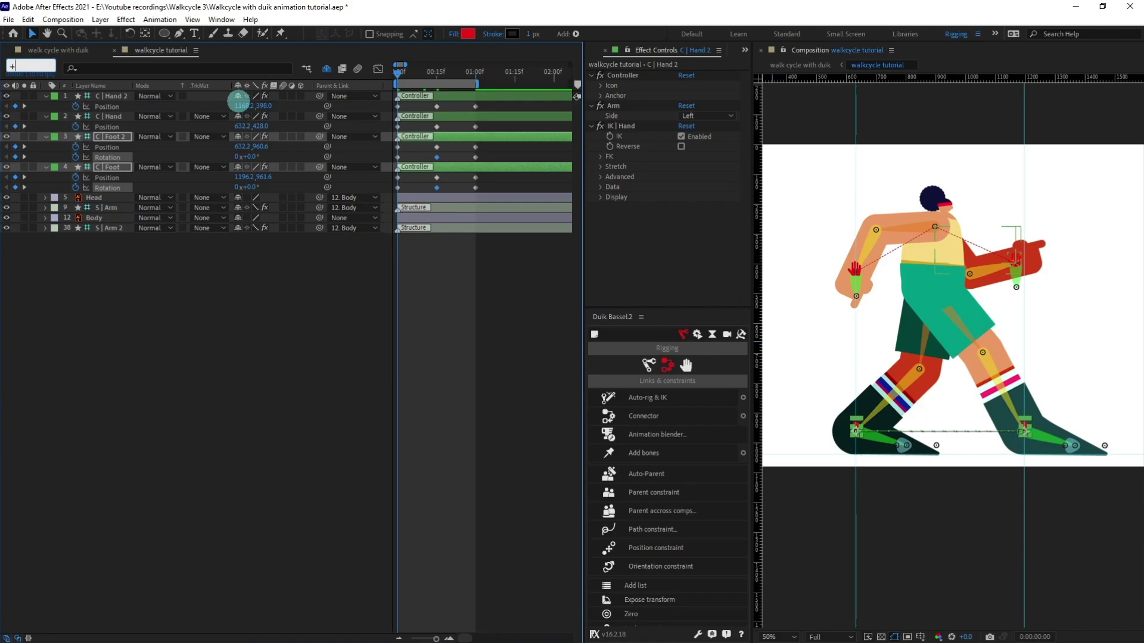
type("+8")
key("Return")
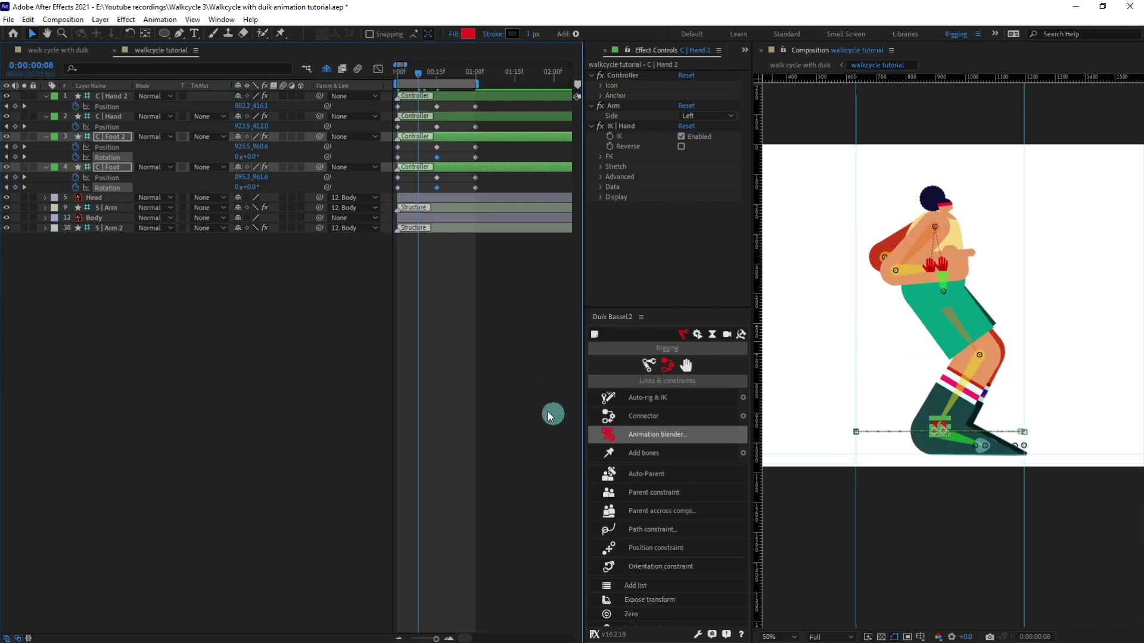
left_click(144, 285)
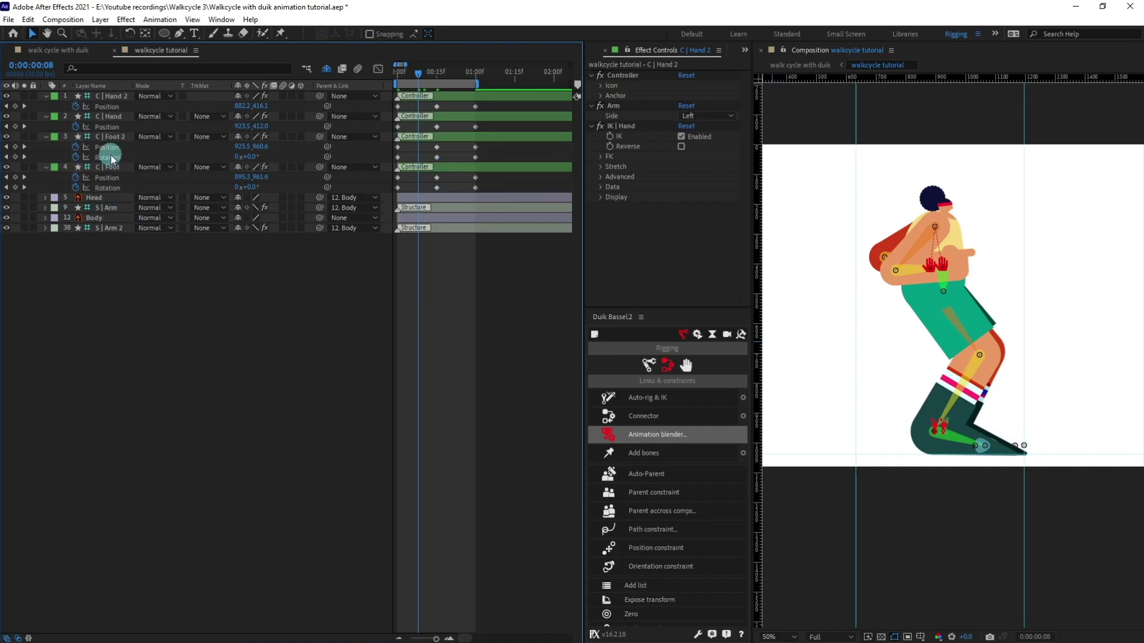
Step: Set Position keyframes for the Body layer at the first frame, frame 15 and 0:00:01:00
left_click(97, 219)
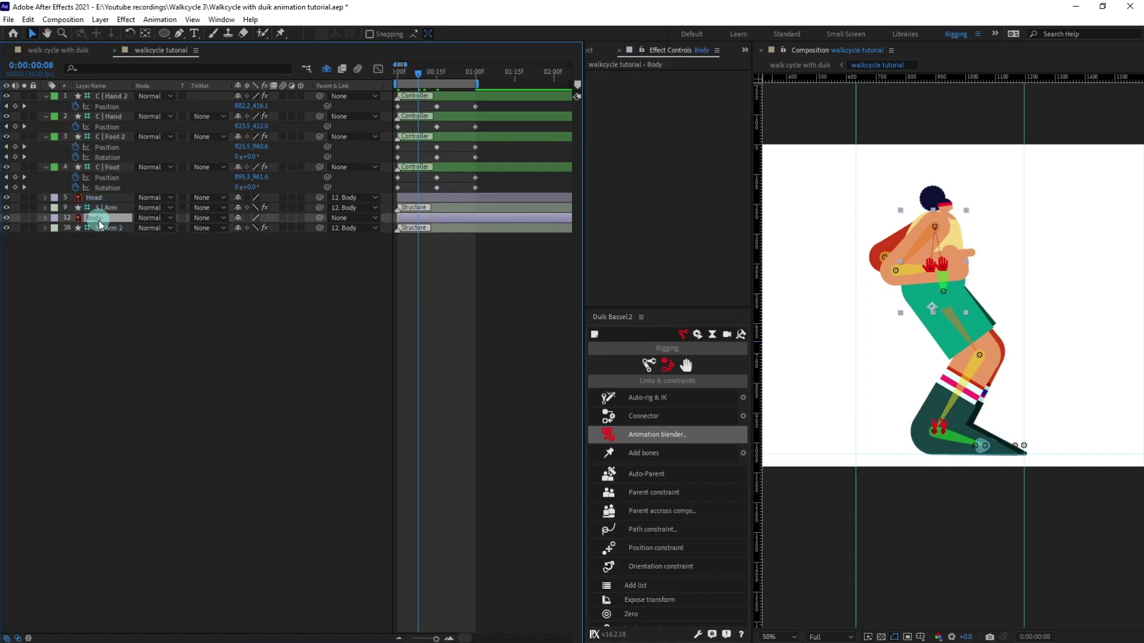
key("p")
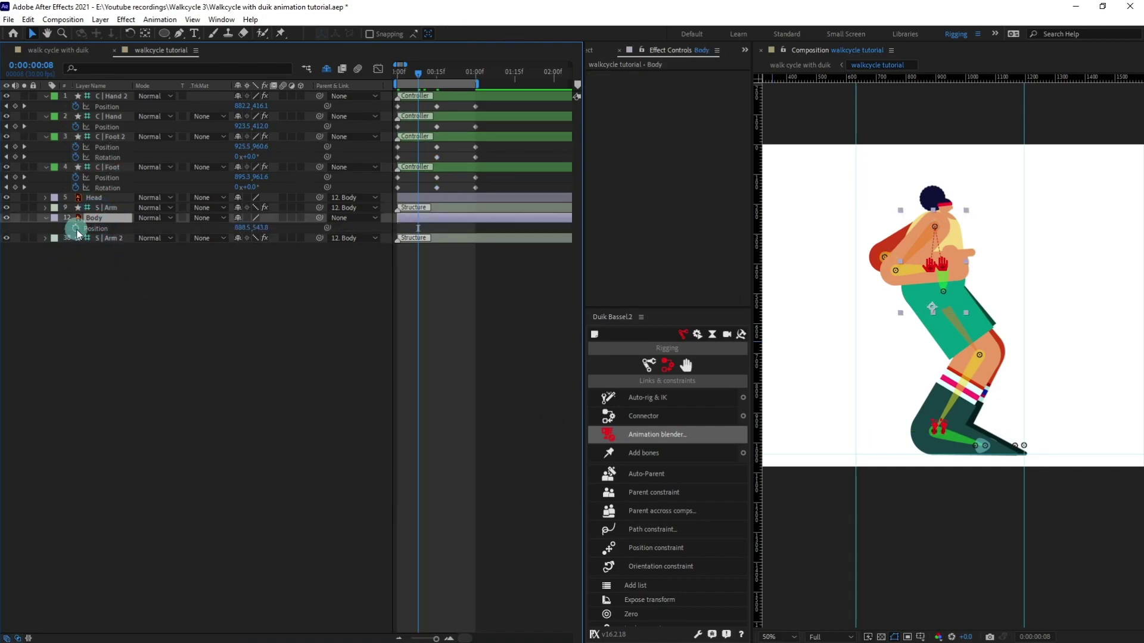
left_click(398, 71)
left_click(75, 229)
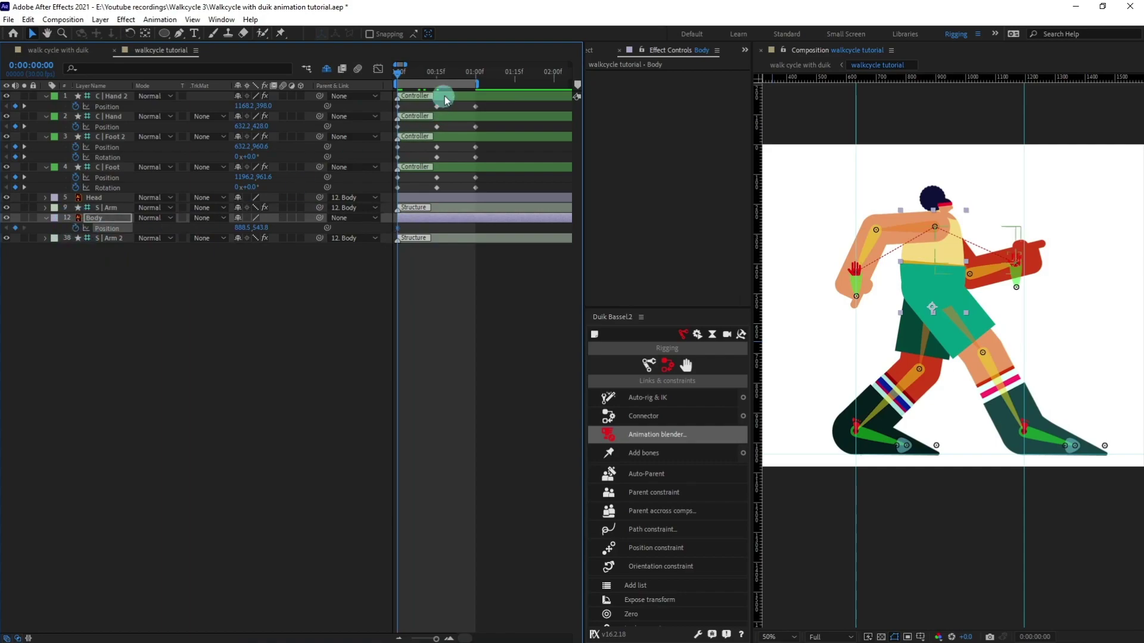
left_click(437, 77)
left_click(15, 228)
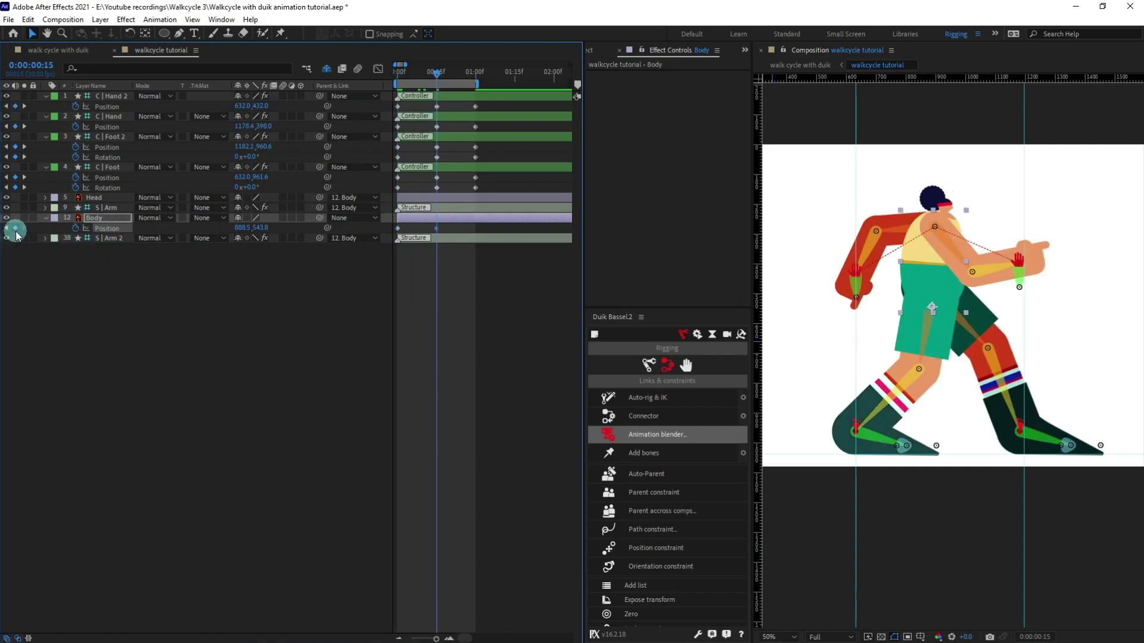
key("k")
left_click(15, 228)
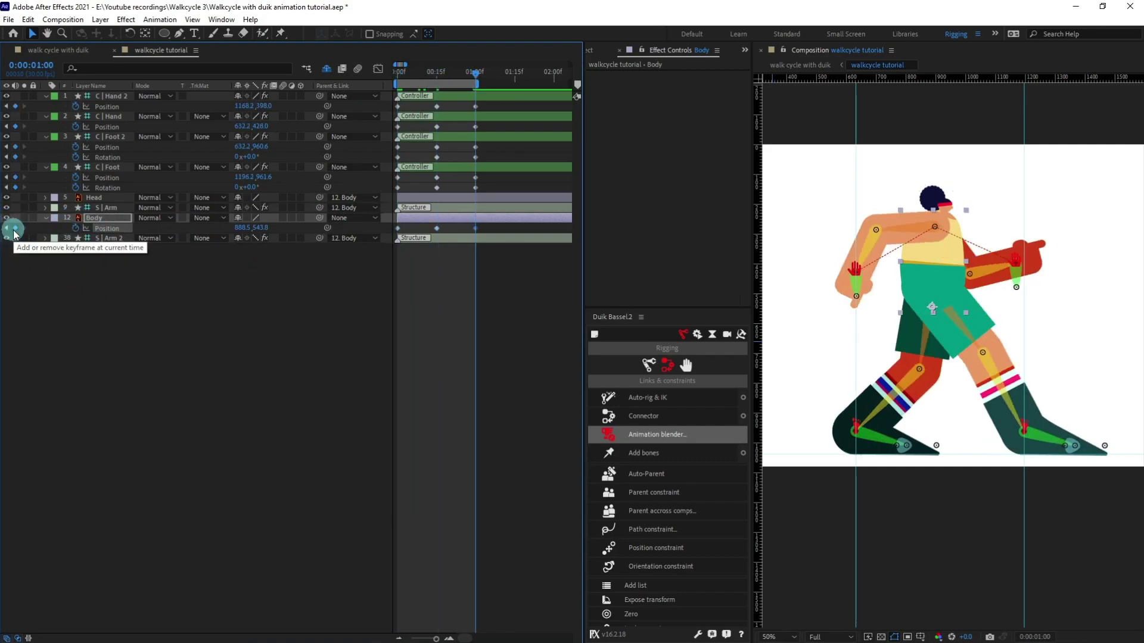
Step: At frame 8, raise the Body layer to a Y position of 451.8 so that the standing leg straightens
key("j")
key("Home")
left_click(31, 65)
type("+")
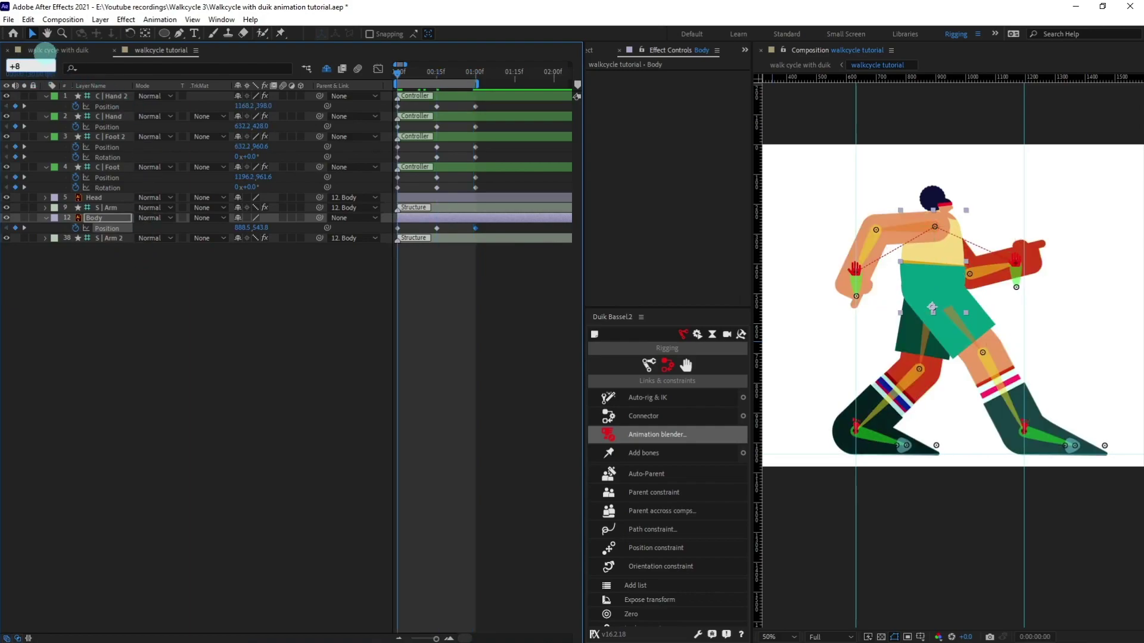
type("8")
key("Return")
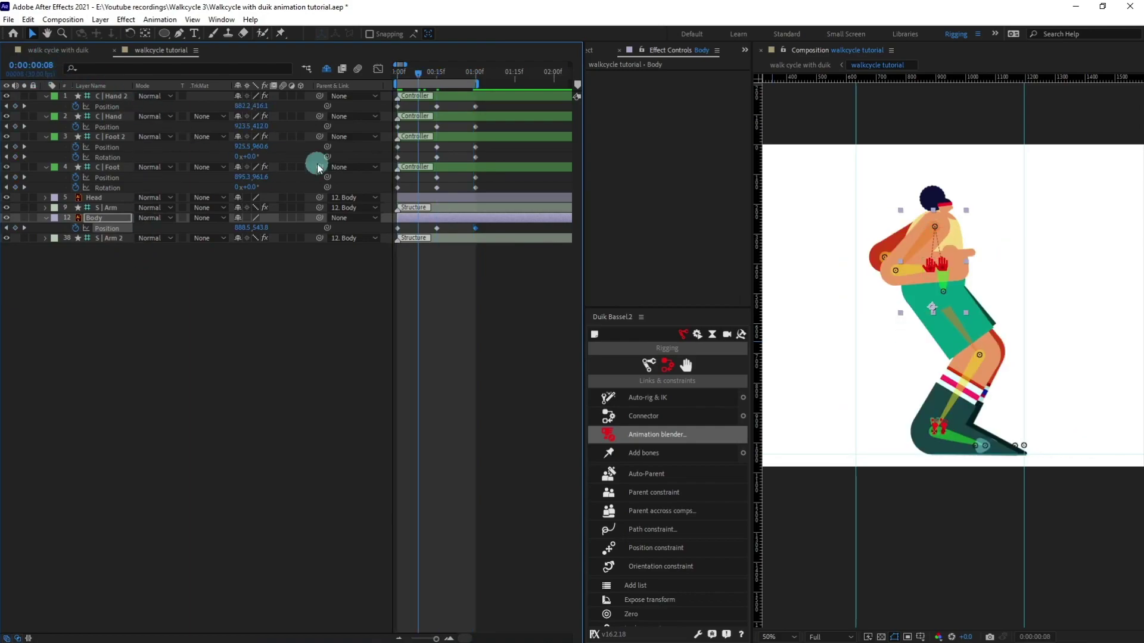
key("Up")
key("Up")
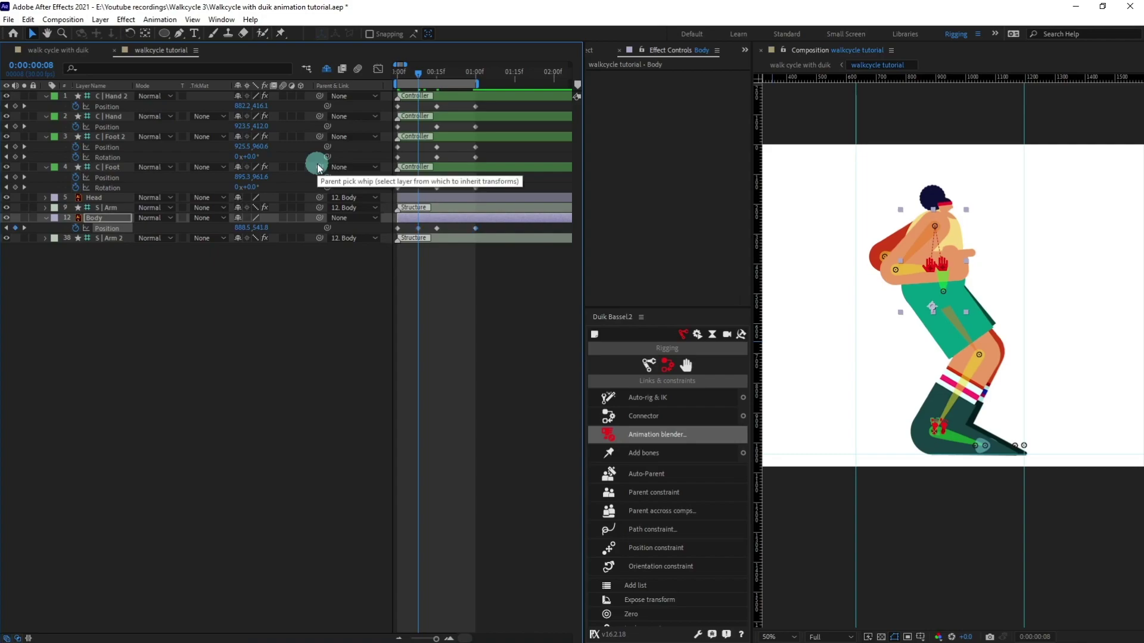
key("Up")
key("Up")
key("Up")
key("Up")
key("Up")
key("Up")
key("Up")
key("Up")
key("Up")
key("Up")
key("Up")
key("Up")
key("Up")
key("Up")
key("Up")
key("Up")
key("Up")
key("Up")
key("Up")
key("Up")
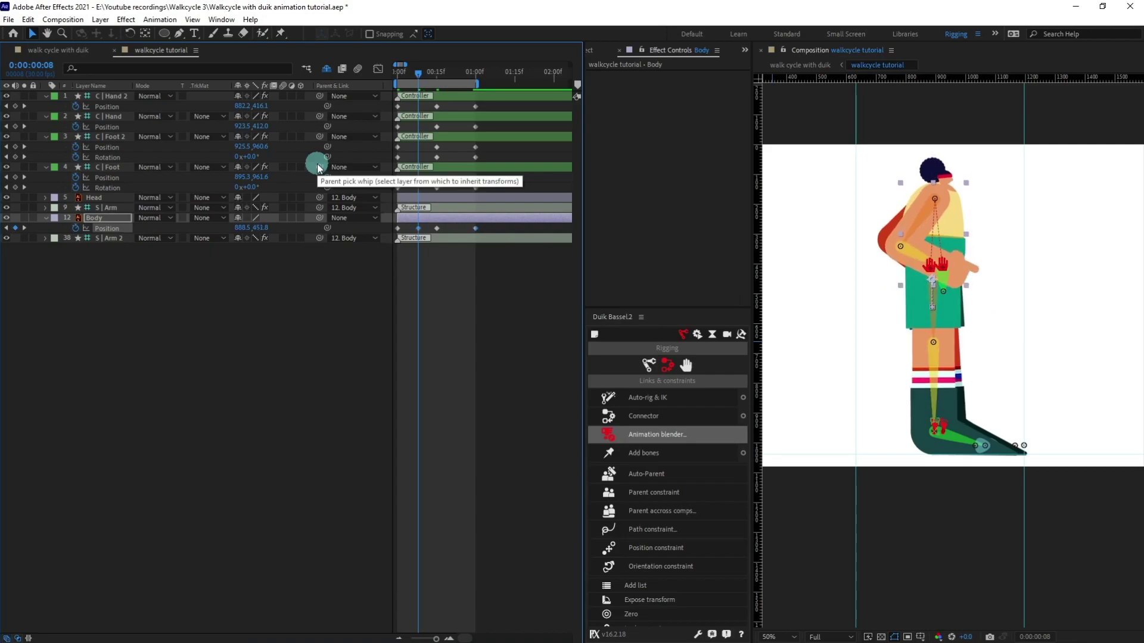
Step: Lift C | Foot 2 off the ground at frame 8 to a Y position of 804.6
left_click(119, 137)
key("Up")
key("Up")
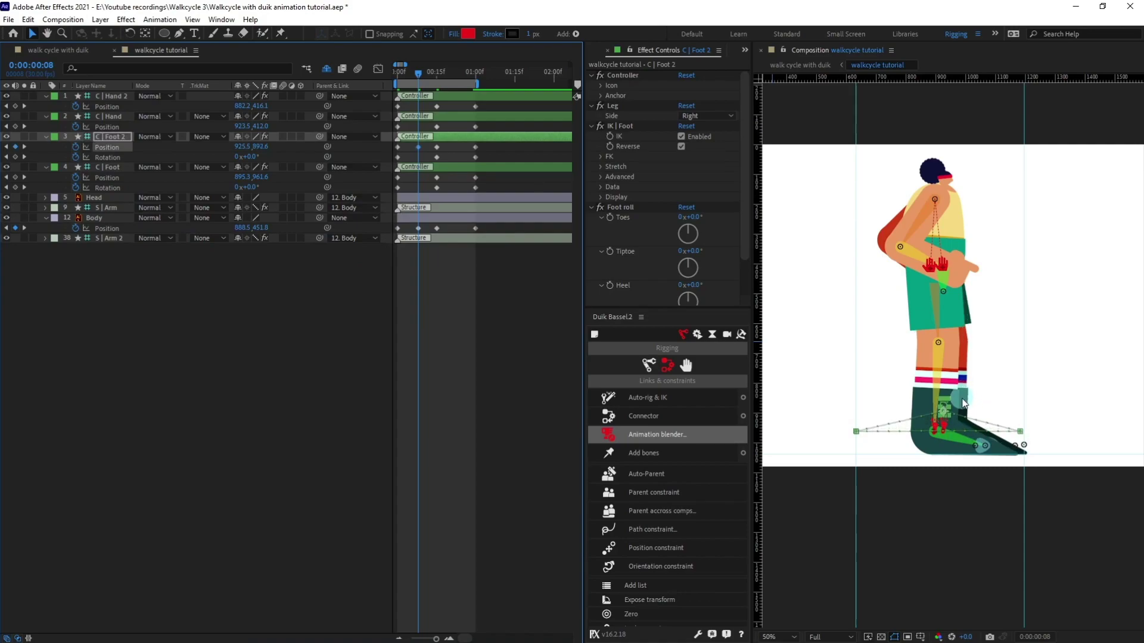
key("Up")
key("Up")
key("Up")
key("Up")
key("Up")
key("Up")
key("Up")
key("Up")
key("Up")
key("Up")
key("Up")
key("Up")
key("Up")
key("Up")
key("Up")
key("Up")
key("Up")
key("Up")
key("Up")
key("Up")
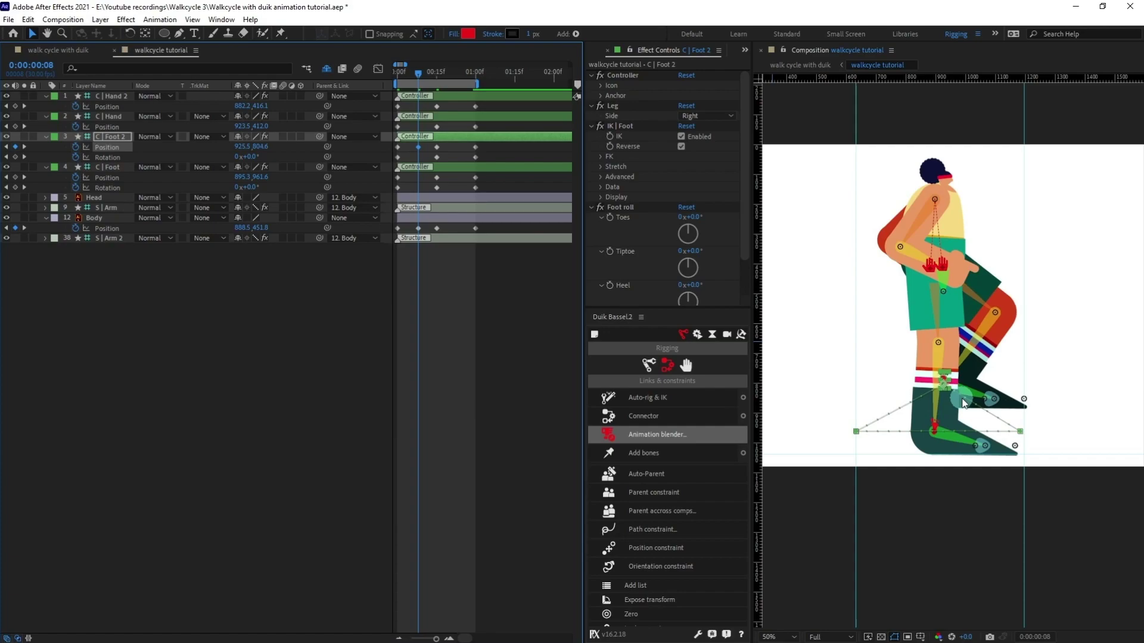
Step: Set the Rotation of C | Foot 2 to 30° at frame 8
left_click_drag(253, 157, 266, 157)
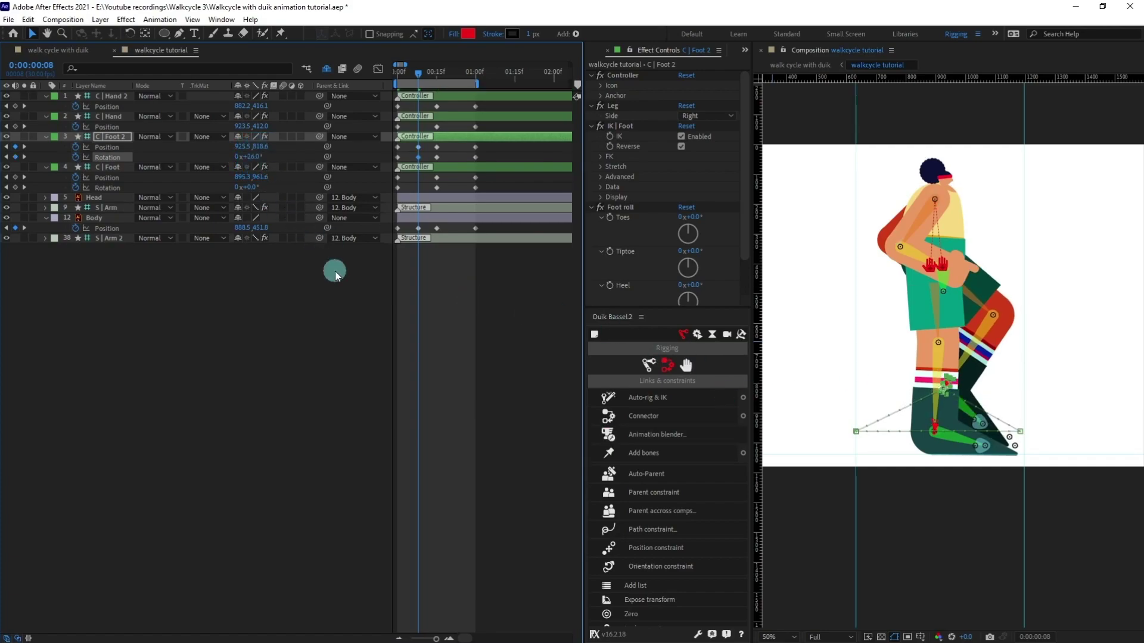
left_click(260, 158)
type("30")
key("Return")
Step: Raise C | Foot 2 to a Y position of 784.6 at frame 8 and curve its motion path into an arc
key("Up")
key("Up")
key("Up")
key("Up")
key("Up")
key("Up")
key("Up")
key("Up")
key("Up")
key("Up")
key("Up")
key("Up")
key("Up")
key("Up")
key("Up")
key("Up")
key("Up")
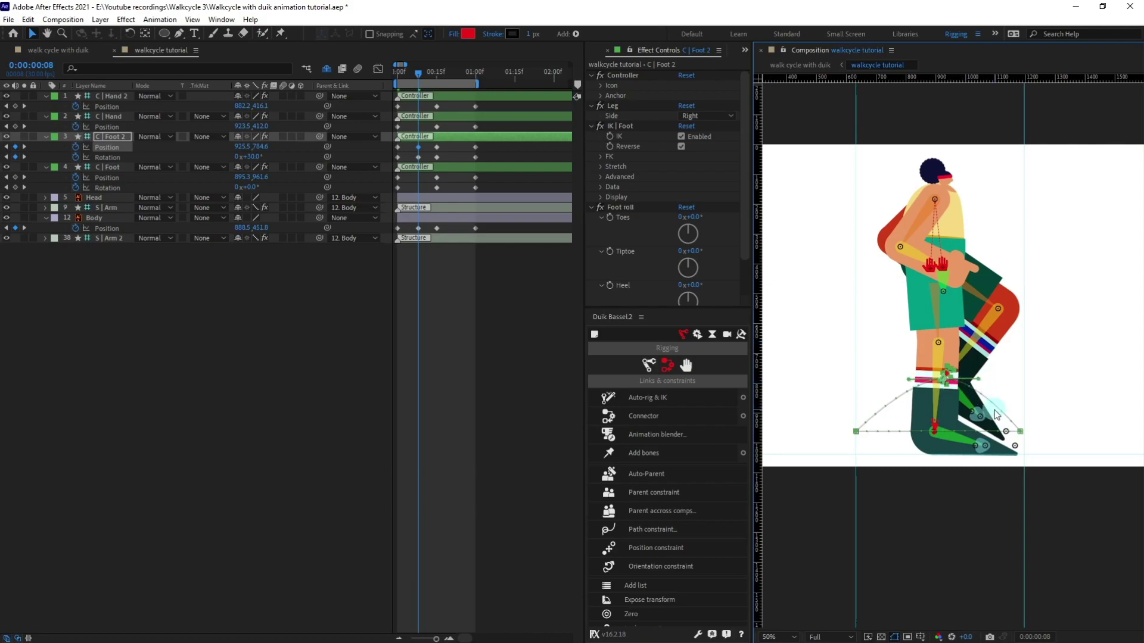
left_click(909, 382)
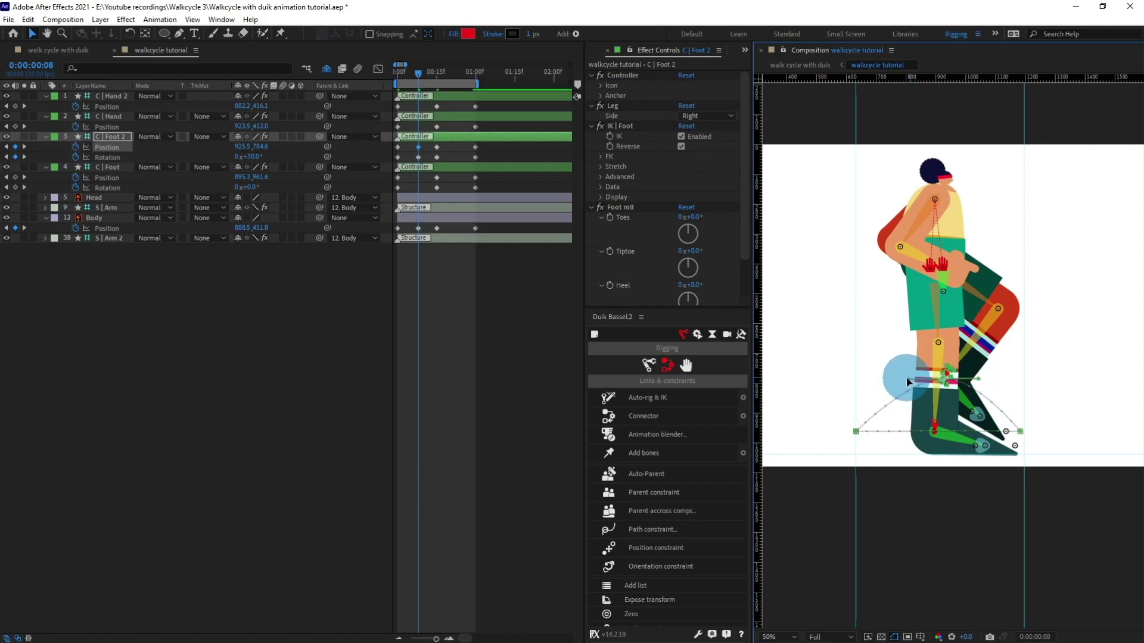
left_click(958, 383)
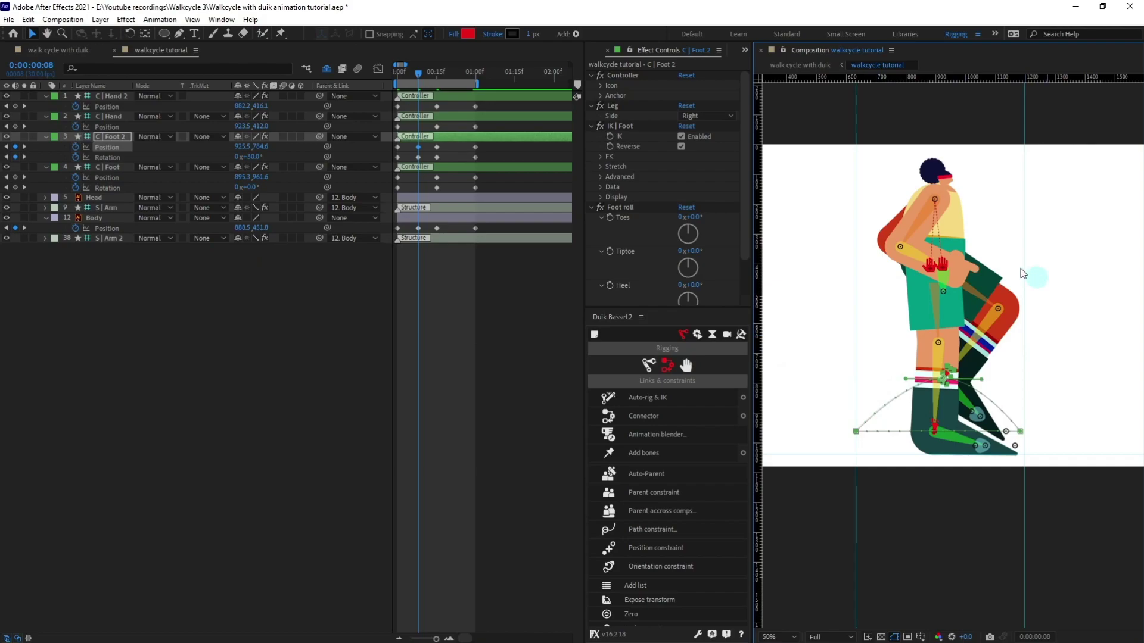
Step: At frame 8, lower C | Hand to a Y position of 532 and C | Hand 2 to 520.1, curving both motion paths into downward arcs
left_click(112, 116)
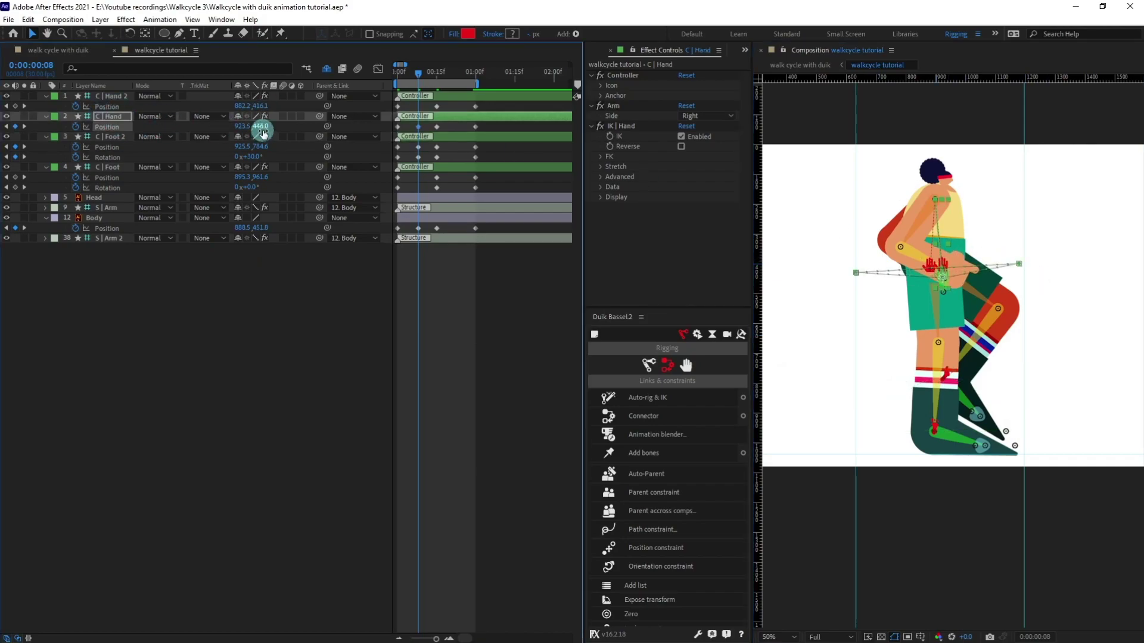
left_click_drag(263, 133, 264, 131)
left_click_drag(942, 290, 942, 307)
key("period")
key("period")
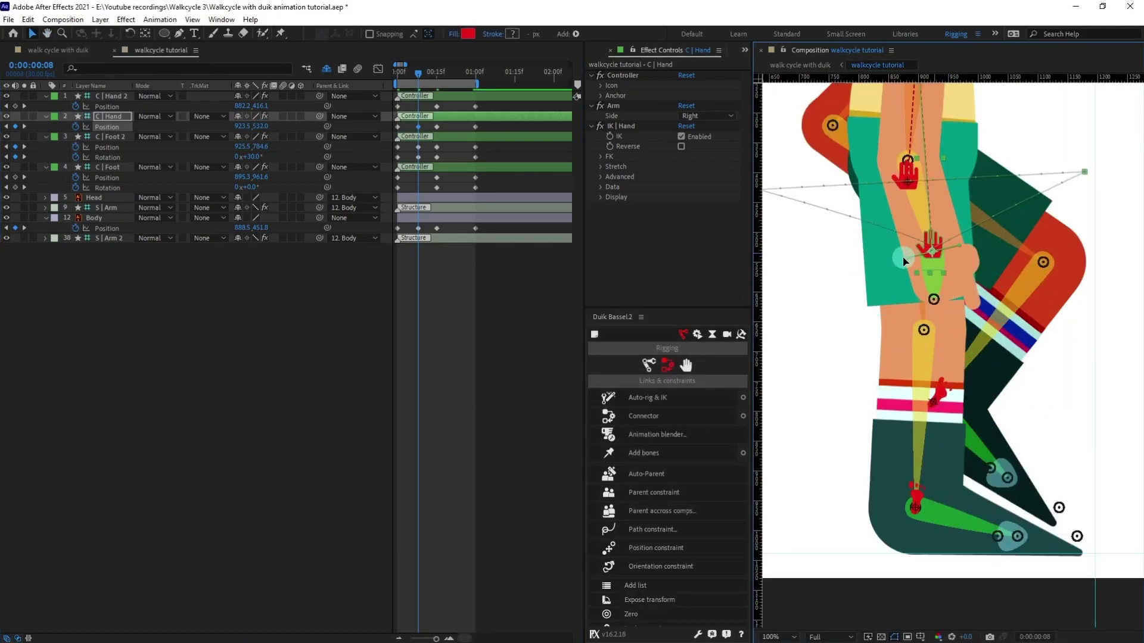
key("comma")
key("comma")
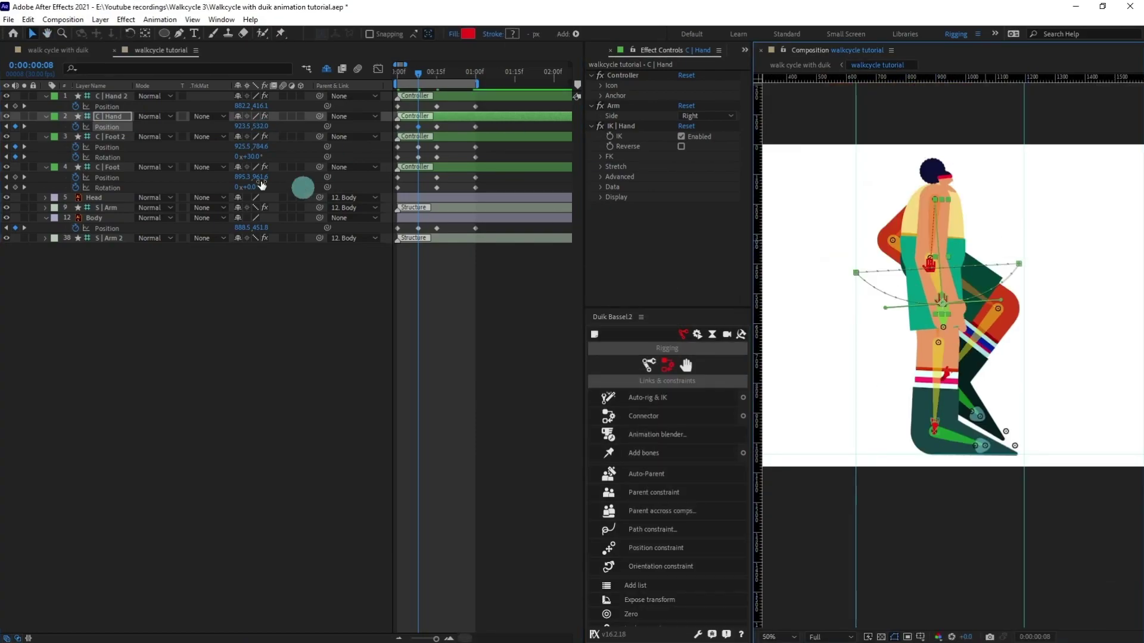
left_click(116, 99)
left_click_drag(930, 264, 946, 303)
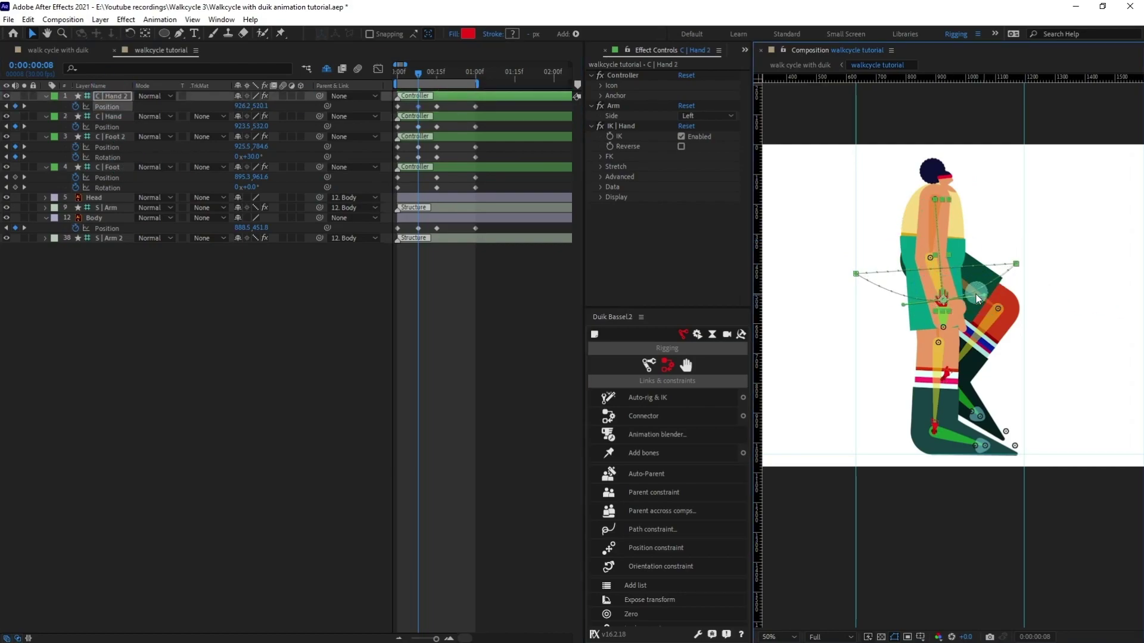
Step: Paste a copy of the Body layer's frame 8 Position keyframe at frame 23
left_click(112, 167)
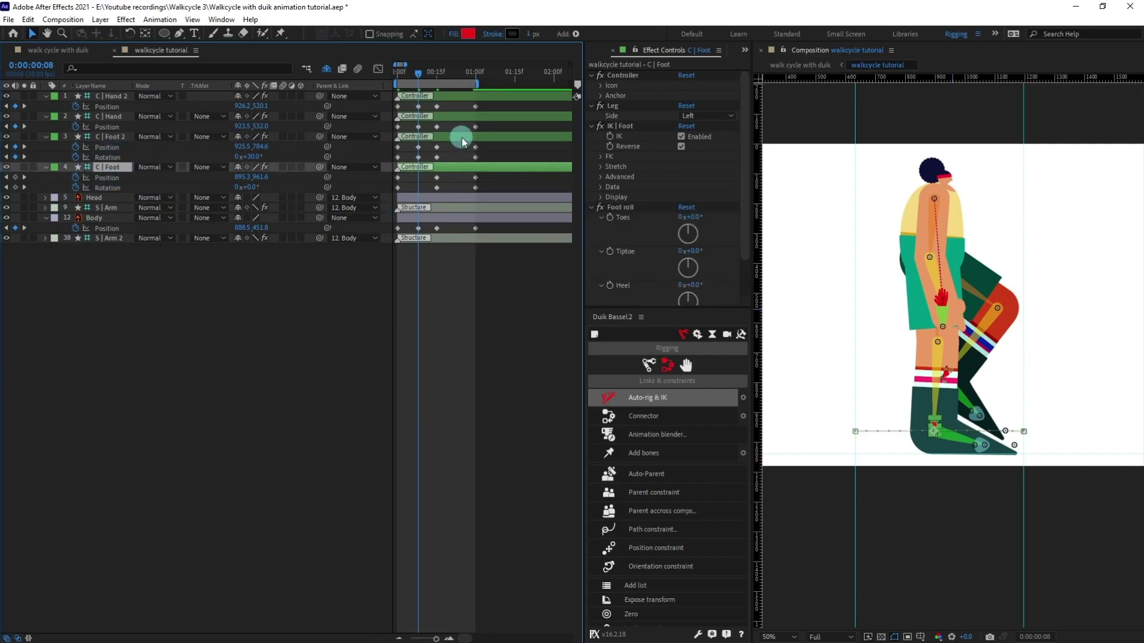
key("k")
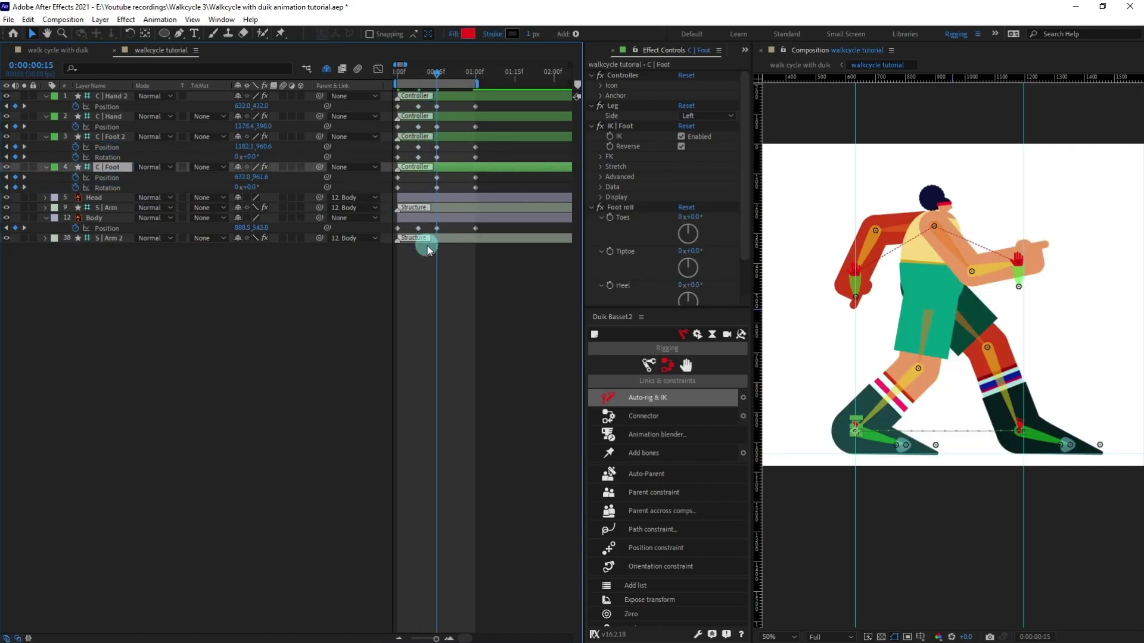
left_click(38, 67)
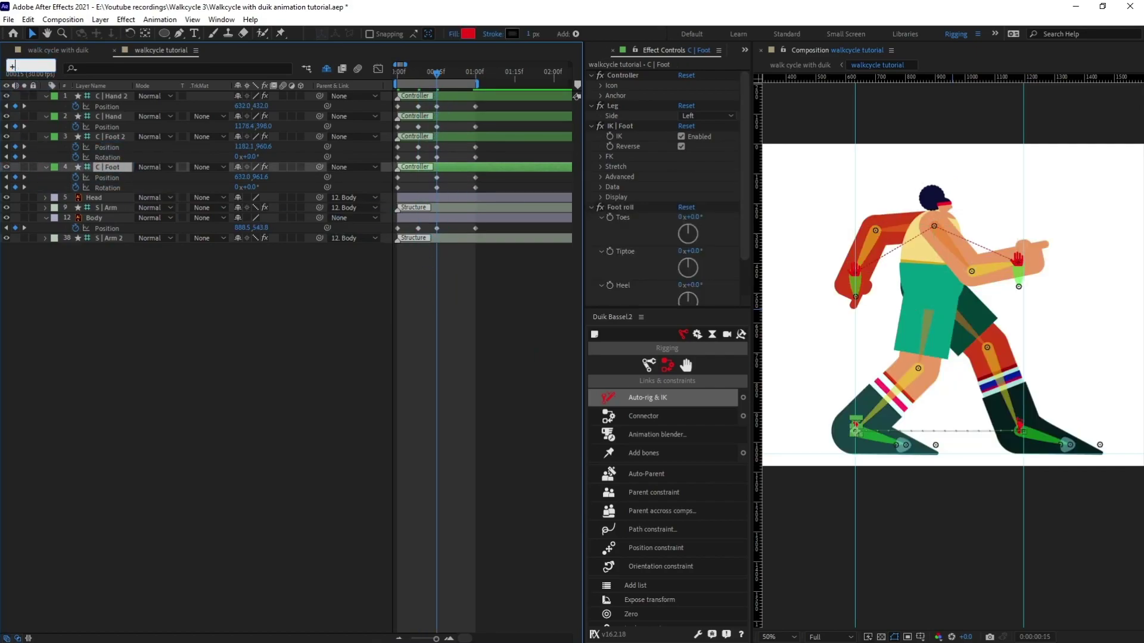
type("+8")
key("Return")
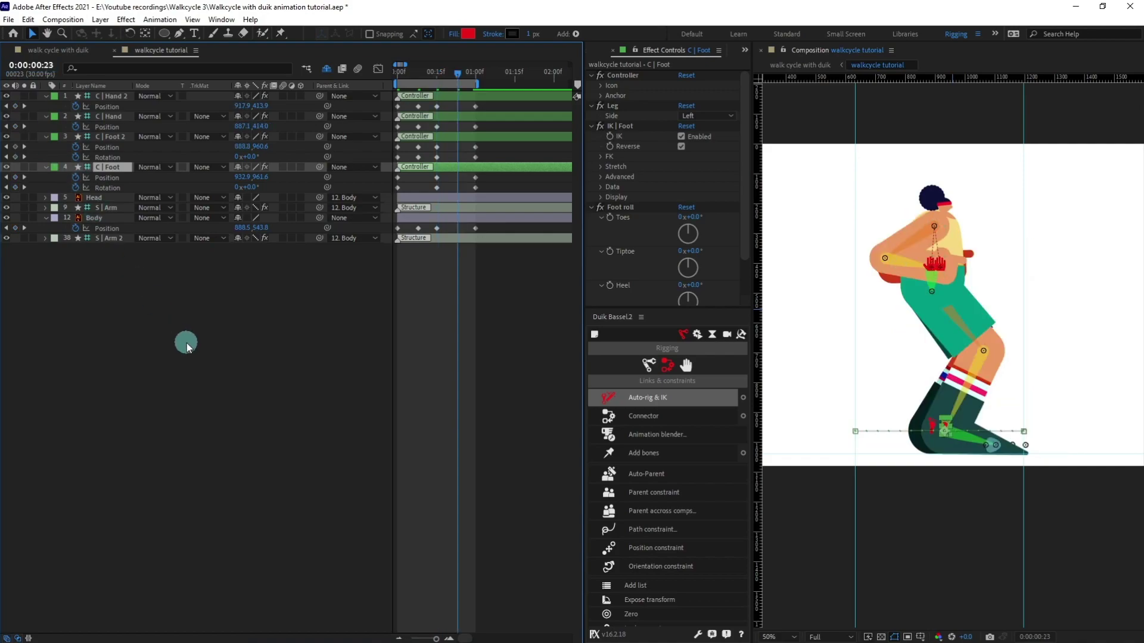
left_click(184, 340)
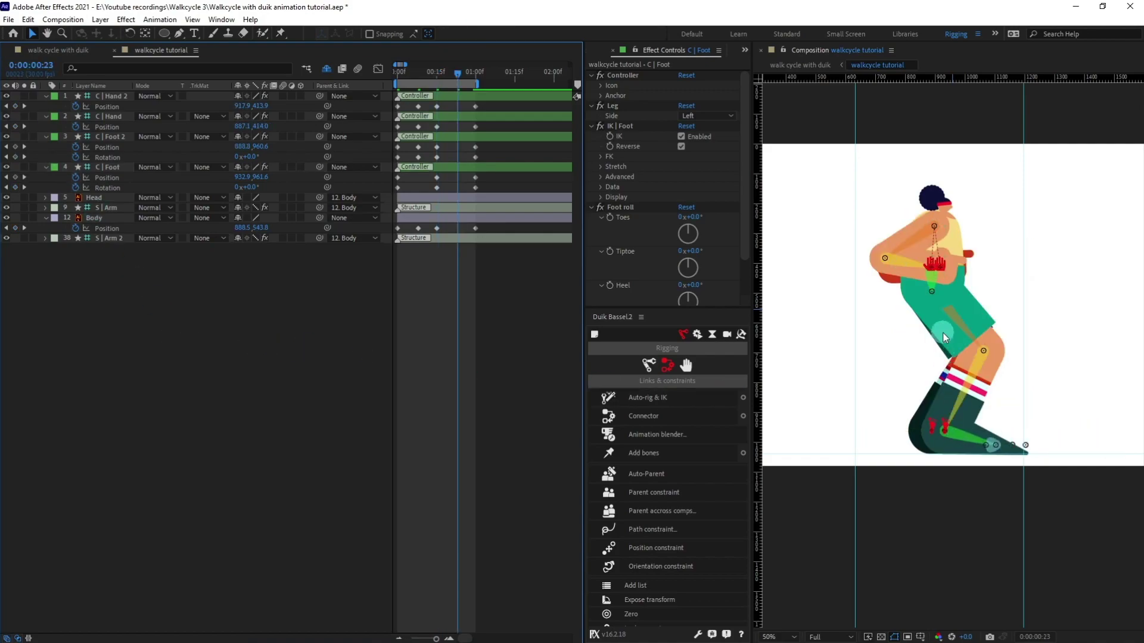
left_click(411, 230)
key("ctrl+v")
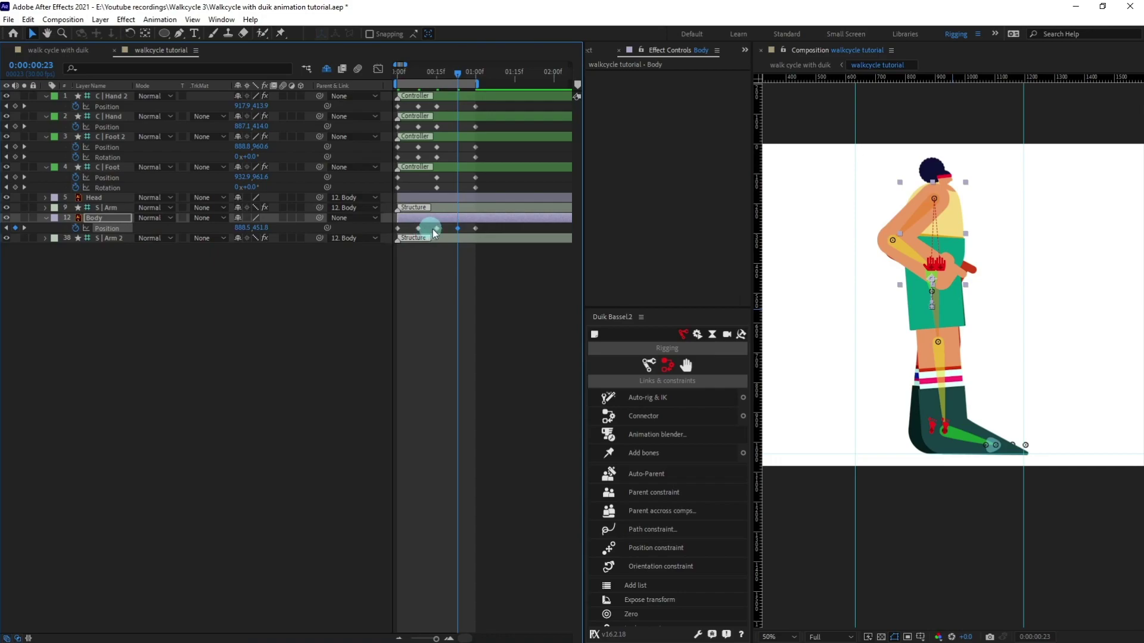
left_click(432, 274)
Step: Lift C | Foot off the ground at frame 23 to a Y position of 857.6
left_click(945, 425)
key("Up")
key("Up")
key("Up")
key("Up")
key("Up")
key("Up")
key("Up")
key("Up")
key("Up")
key("Up")
key("Up")
key("Up")
key("Up")
key("Up")
key("Up")
key("Up")
key("Up")
key("Up")
key("Up")
key("Up")
key("Up")
key("Up")
key("Up")
key("Up")
key("Up")
key("Up")
key("Up")
key("Up")
key("Up")
key("Up")
key("Up")
key("Up")
key("Up")
key("Up")
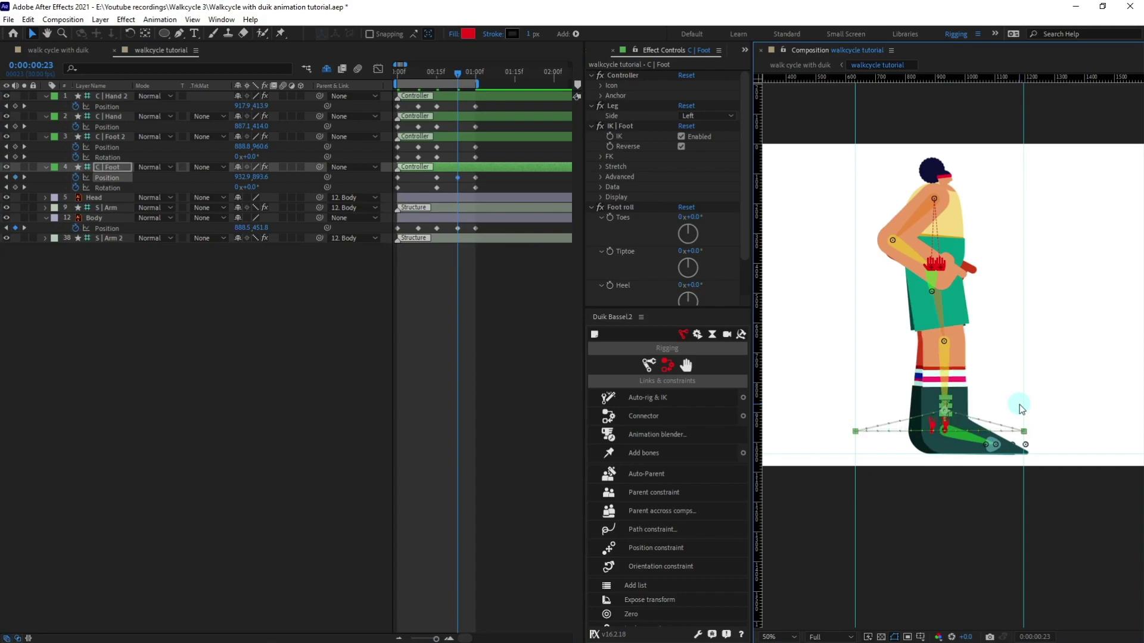
key("Up")
key("Up")
key("Up")
key("Up")
key("Up")
key("Up")
key("Up")
key("Up")
key("Up")
key("Up")
key("Up")
key("Up")
key("Up")
key("Up")
key("Up")
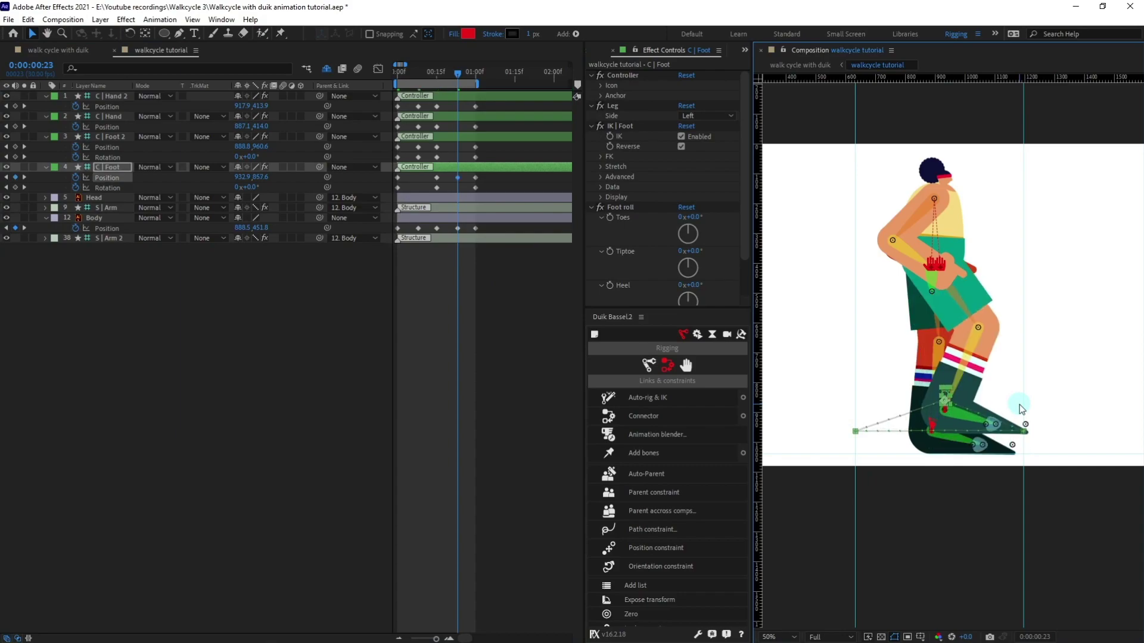
Step: Place a horizontal guide at the raised C | Foot 2's frame 8 height, and raise C | Foot to it at frame 23, Y position 771.6
left_click_drag(425, 74, 418, 75)
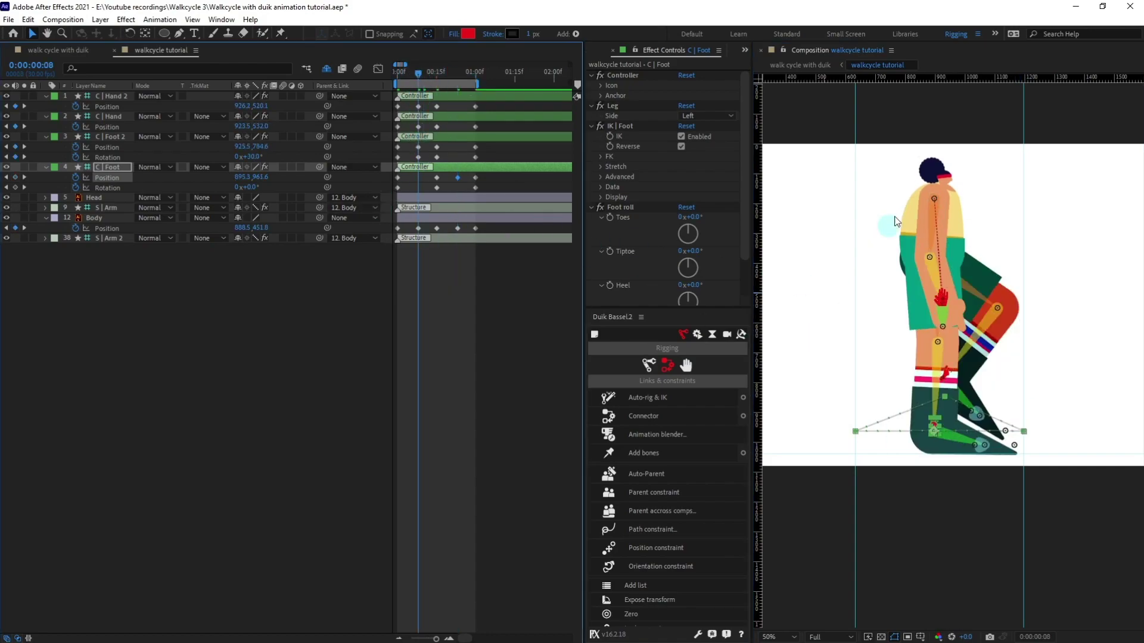
left_click_drag(990, 401, 995, 373)
key("k")
key("k")
key("Up")
key("Up")
key("Up")
key("Up")
key("Up")
key("Up")
key("Up")
key("Up")
key("Up")
key("Up")
key("Up")
key("Up")
key("Up")
key("Up")
key("Up")
key("Up")
key("Up")
key("Up")
key("Up")
key("Up")
key("Up")
key("Up")
key("Up")
key("Up")
key("Up")
key("Up")
key("Up")
key("Up")
key("Up")
key("Up")
key("Up")
key("Up")
key("Up")
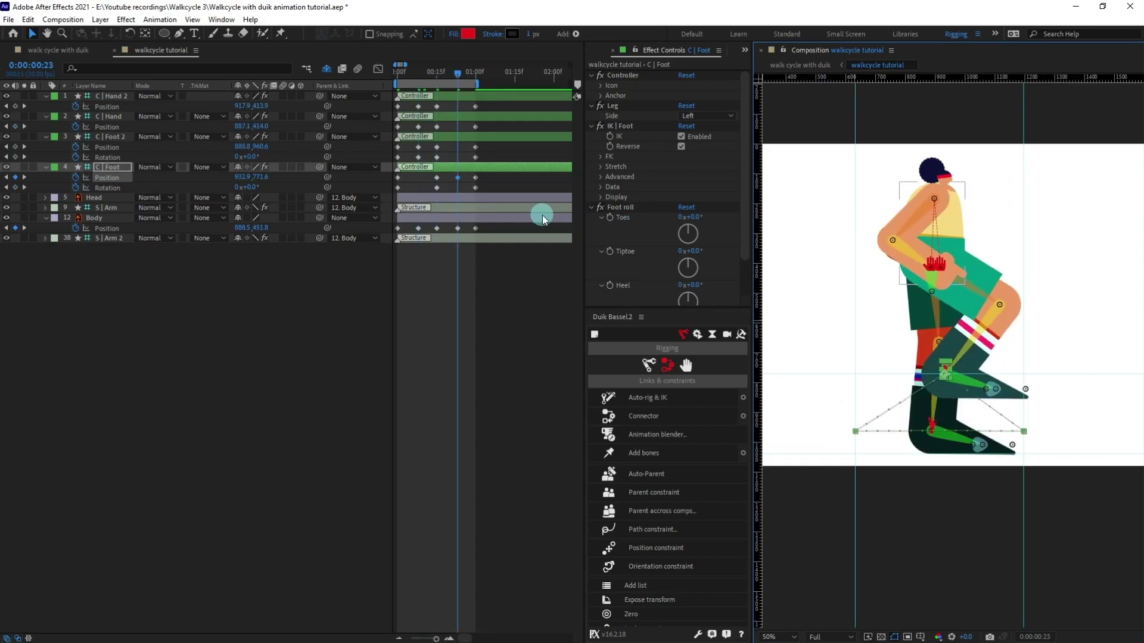
Step: At frame 23, set C | Foot's Rotation to 30° and shape its motion path into an arc at a Y position of 767.6
left_click(250, 187)
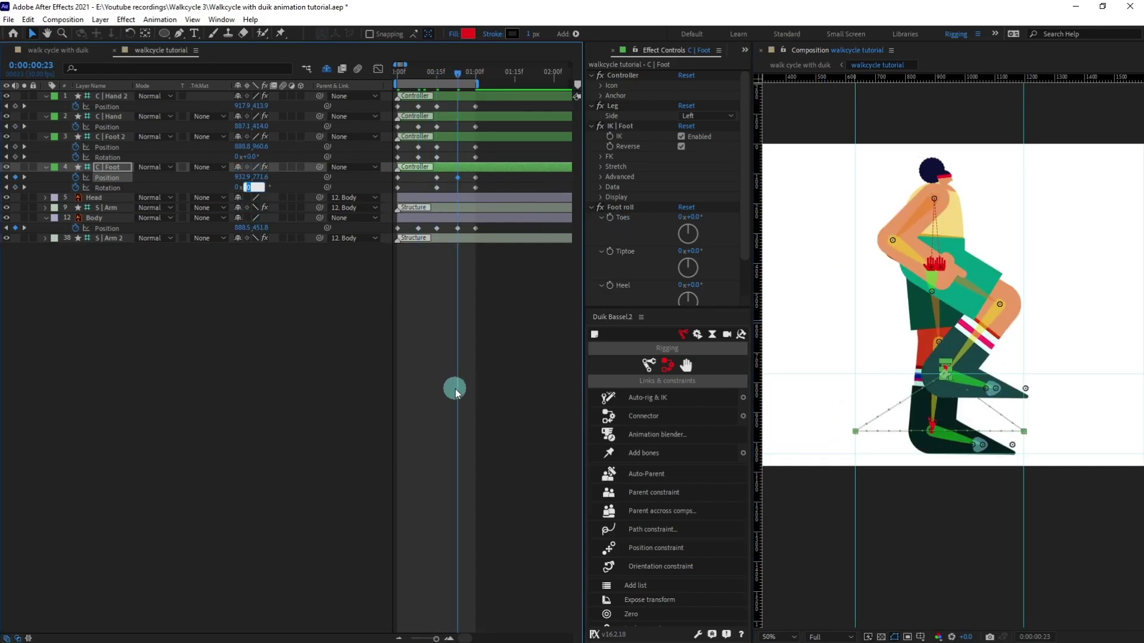
type("30")
key("Return")
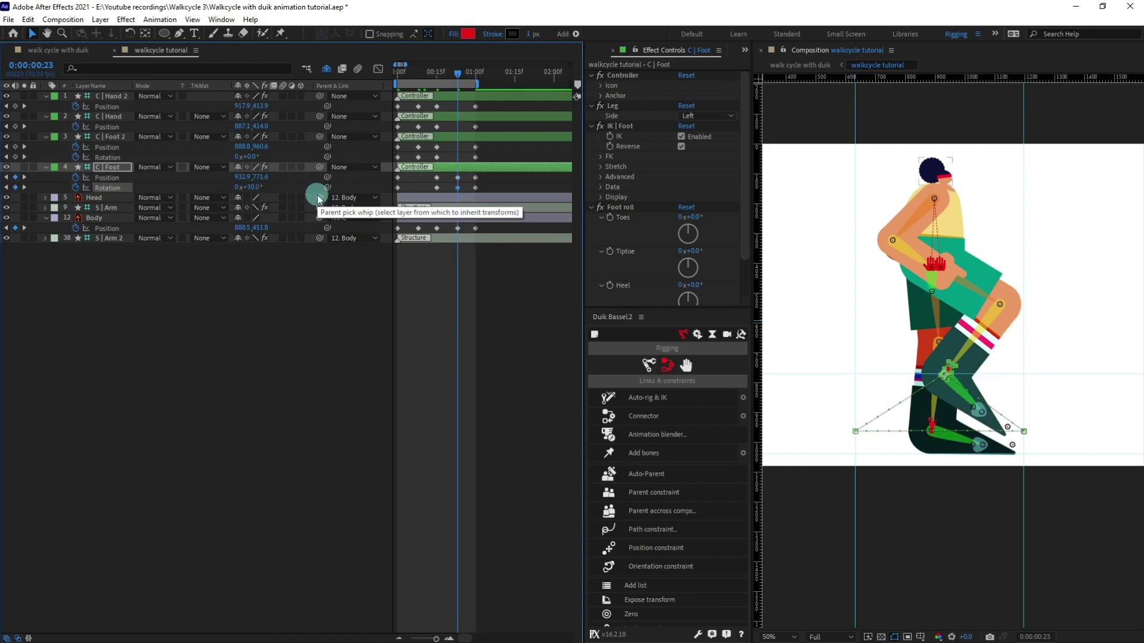
left_click_drag(946, 375, 993, 377)
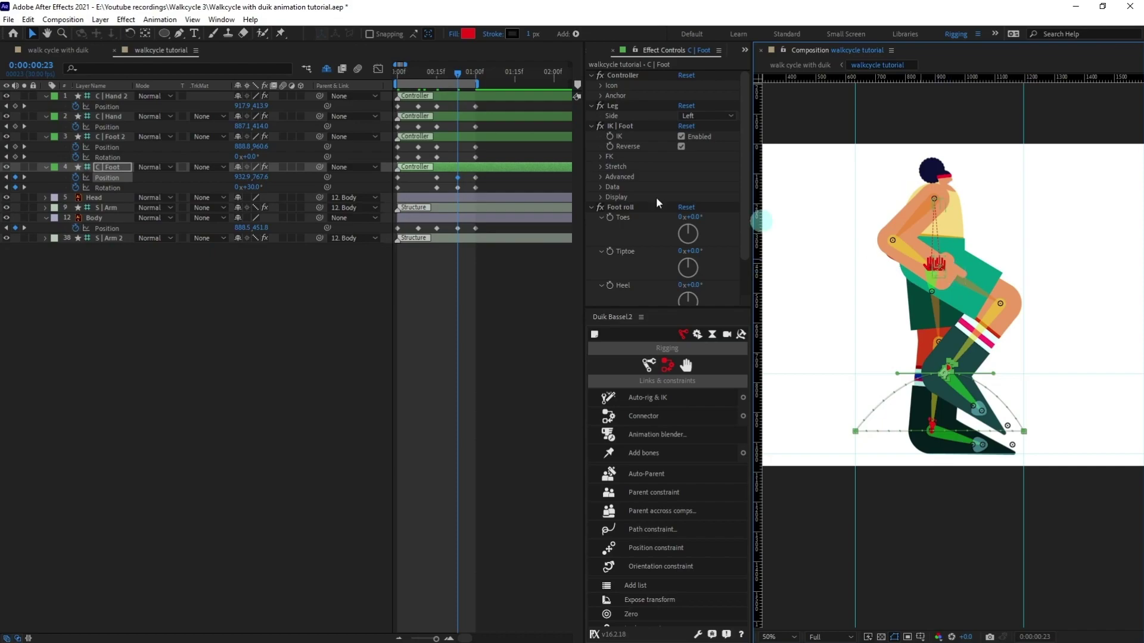
Step: Lower C | Hand and C | Hand 2 together at frame 23 to Y positions of 536.0 and 535.9 so the arms straighten
left_click(455, 115)
left_click(459, 97, "shift")
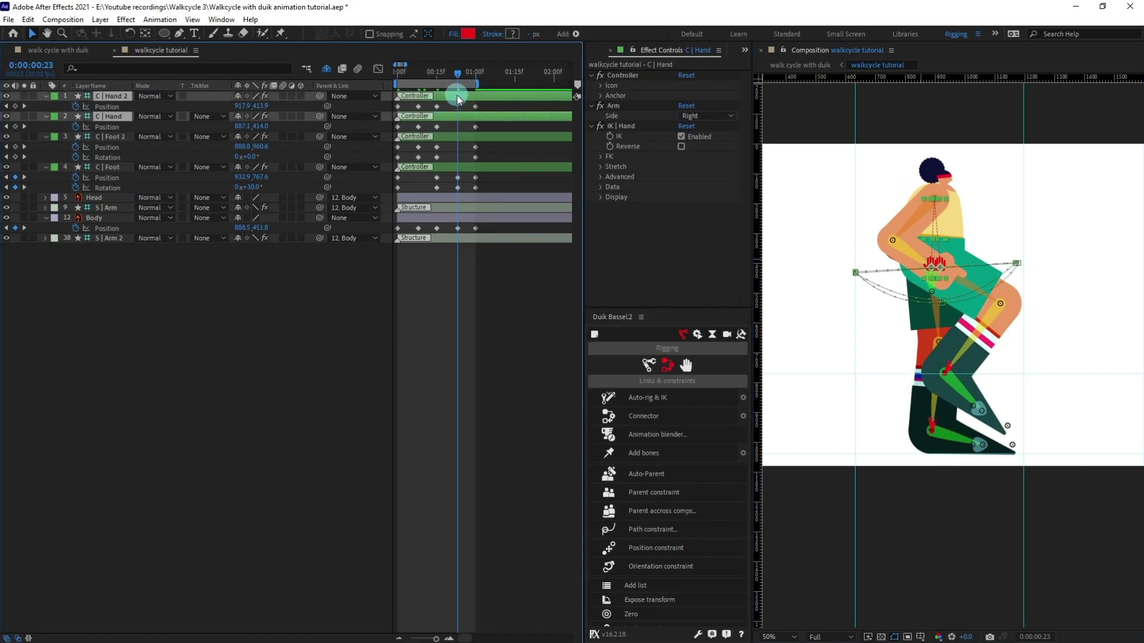
key("Down")
key("Down")
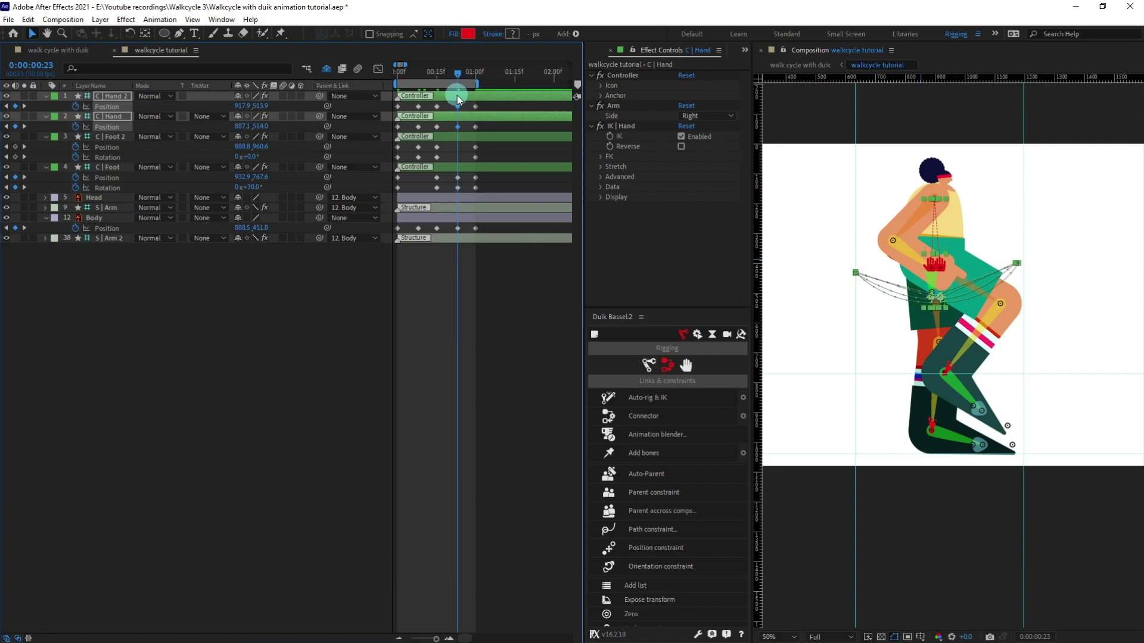
key("Down")
key("Down")
key("Down")
Step: Curve the motion paths of C | Hand and C | Hand 2 into smooth downward arcs at their frame 23 keyframes
scroll(932, 292, "up", 1)
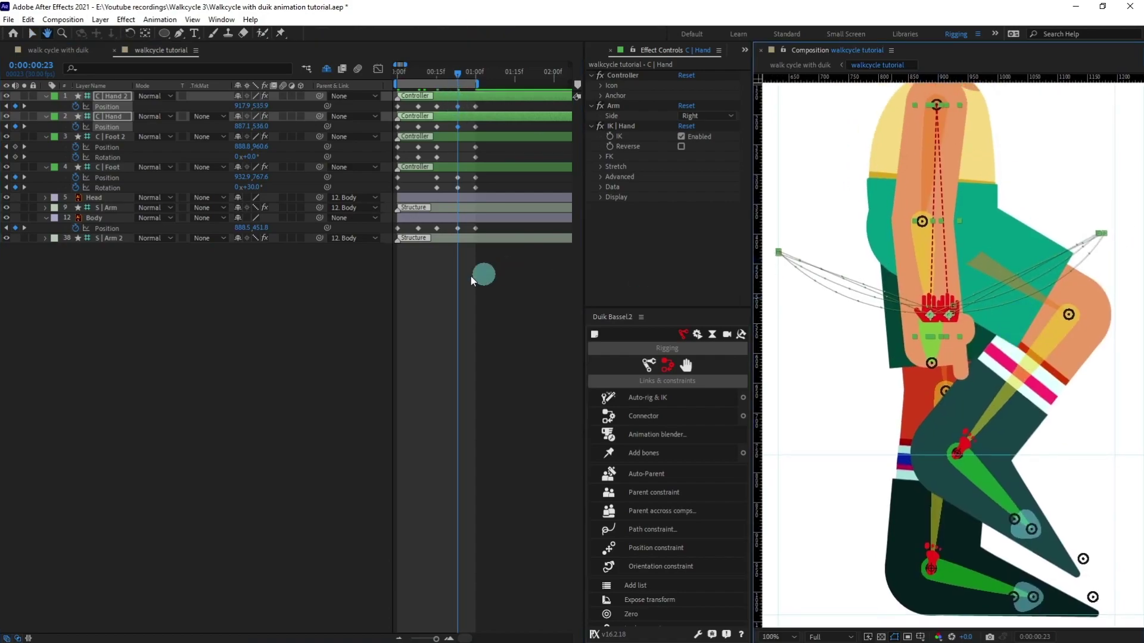
left_click(506, 271)
left_click(931, 316)
left_click_drag(917, 311, 828, 319)
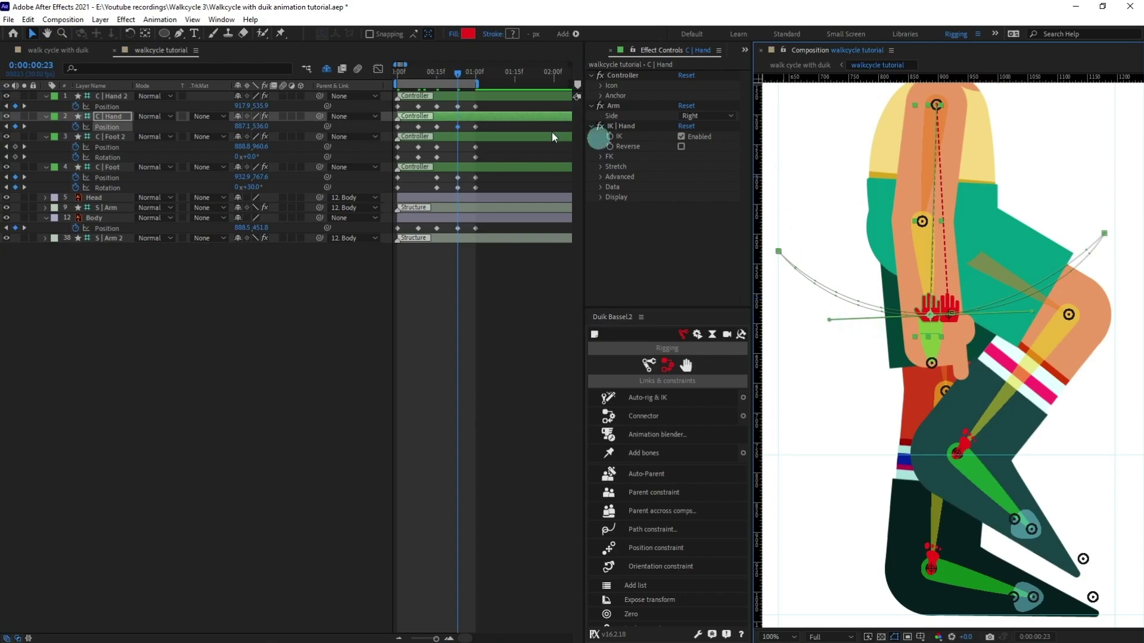
left_click(471, 95)
left_click_drag(935, 311, 856, 324)
scroll(886, 323, "down", 1)
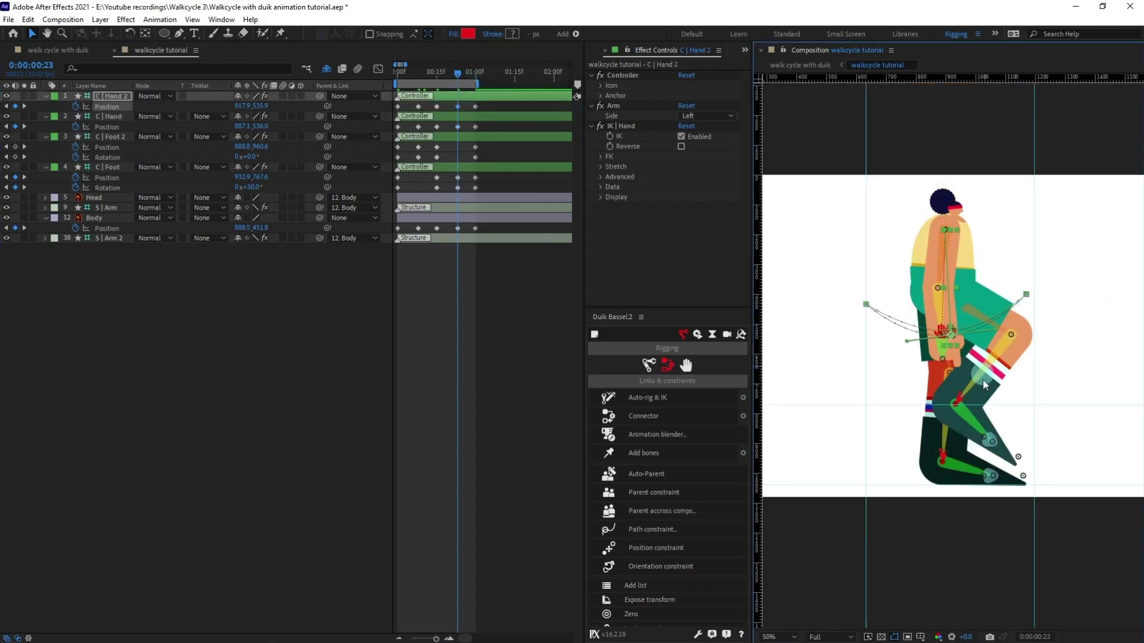
left_click(484, 302)
Step: Play the walk cycle from the first frame and scrub through it to check the poses and motion
left_click(420, 76)
left_click_drag(421, 75, 398, 76)
left_click(467, 314)
left_click(1018, 325)
scroll(1000, 327, "down", 1)
scroll(1000, 328, "up", 1)
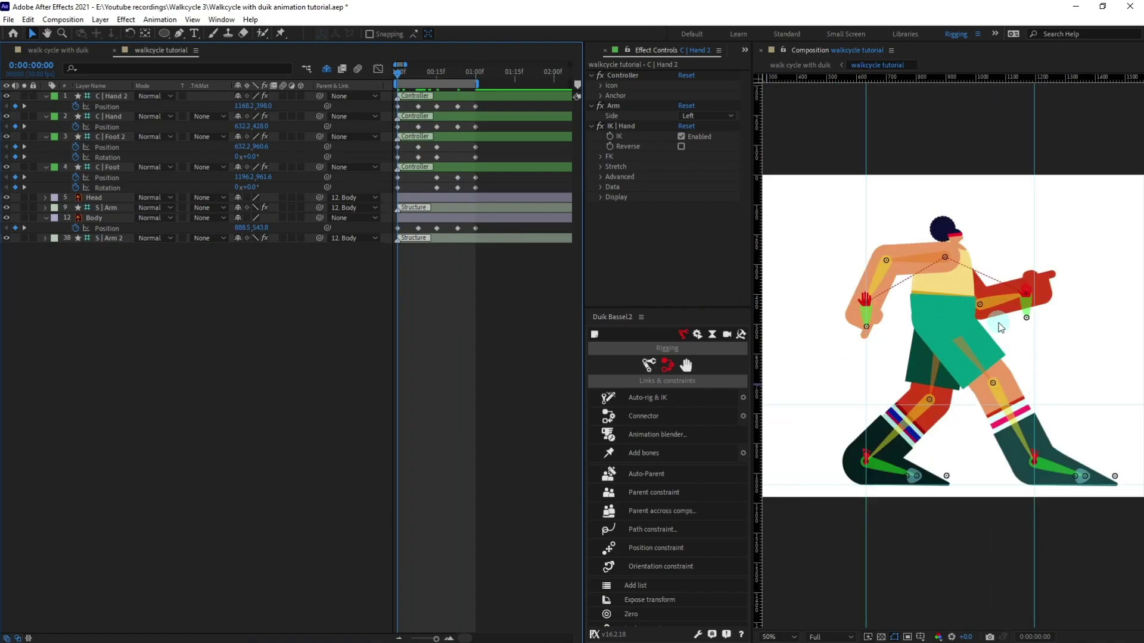
key("space")
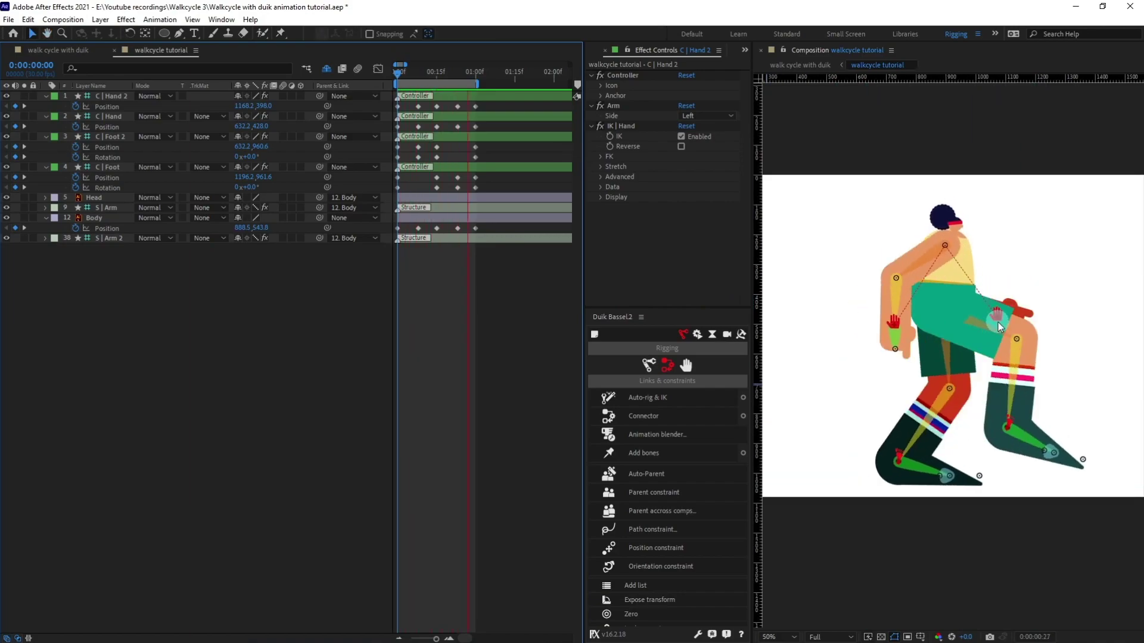
left_click(416, 76)
left_click_drag(409, 74, 383, 73)
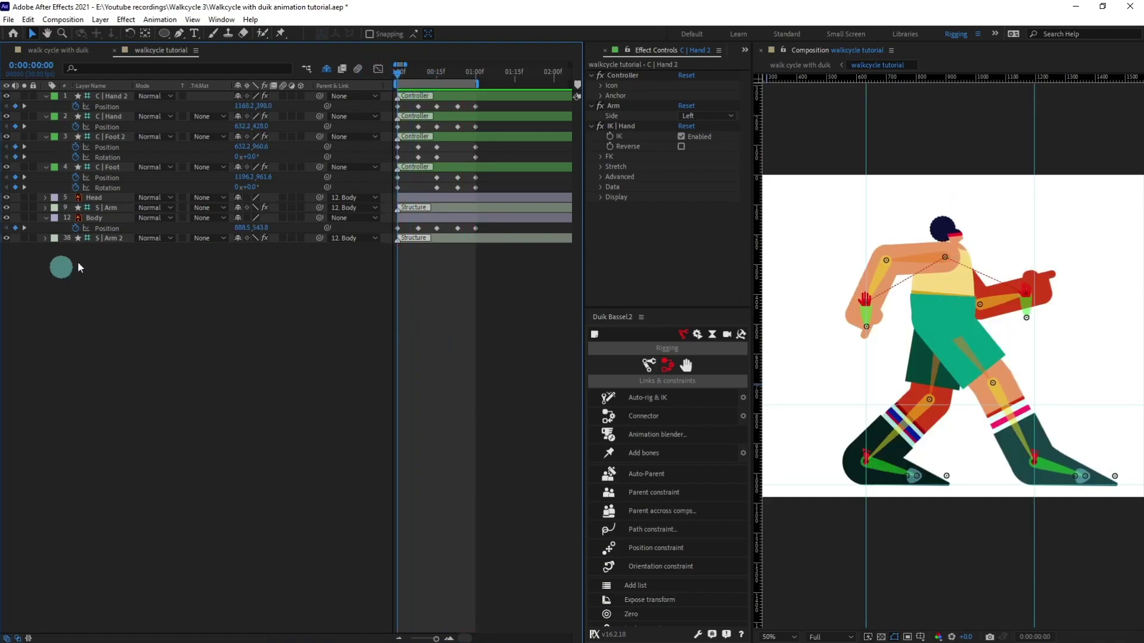
Step: Set a Rotation keyframe for the Body layer at the first frame
left_click(95, 218)
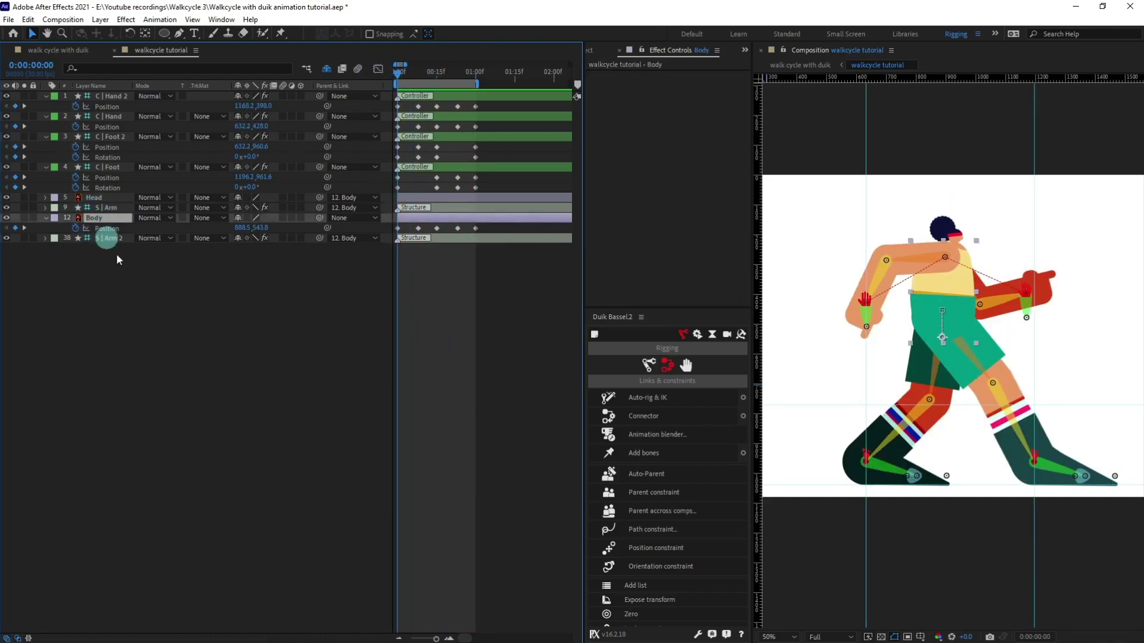
key("r")
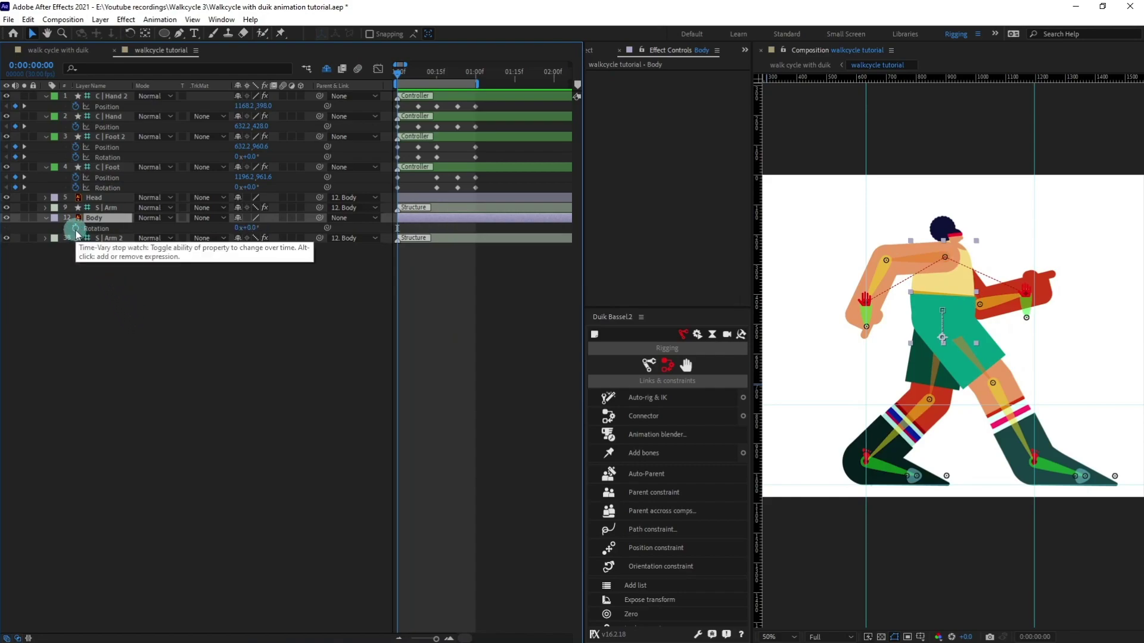
left_click(75, 229)
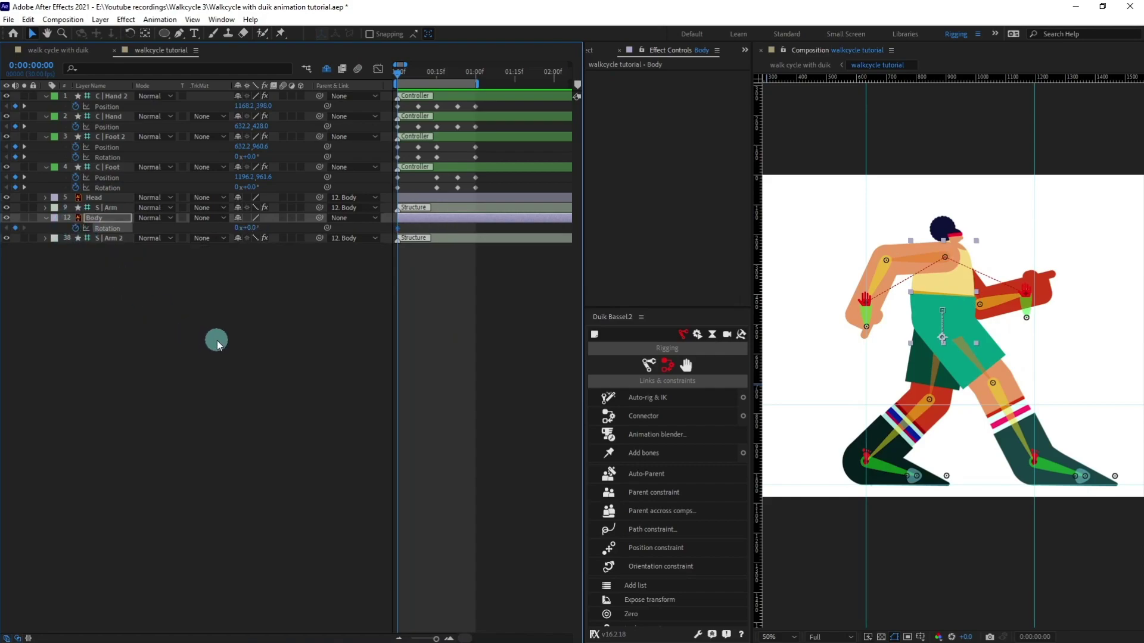
Step: Reveal the Body layer's Position along with its Rotation and add a Rotation keyframe at frame 8
key("shift+p")
key("k")
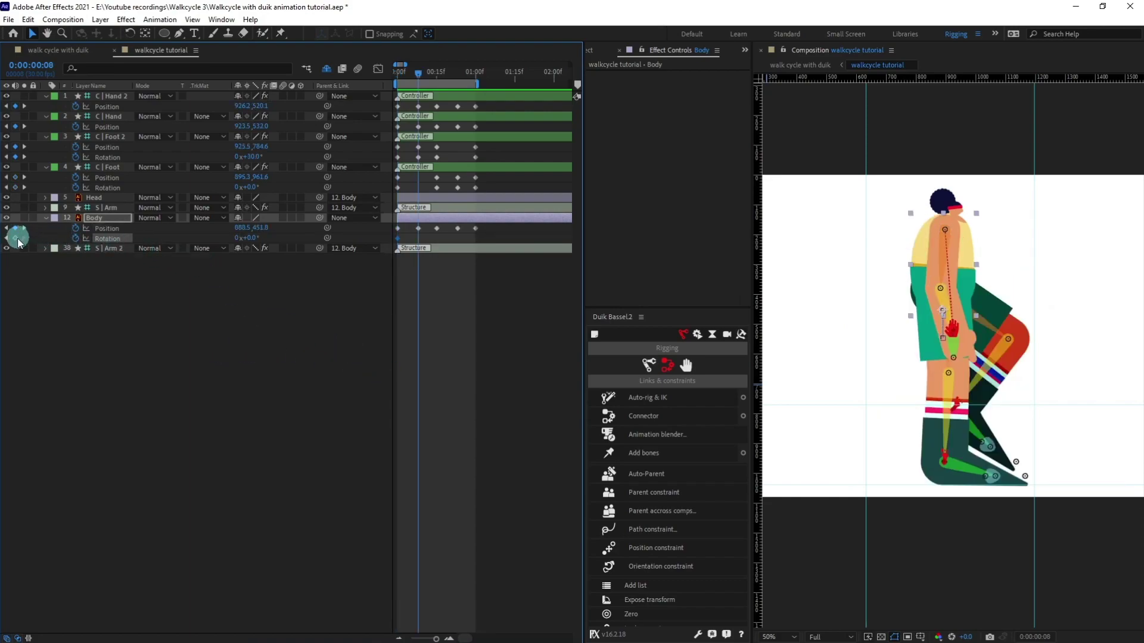
left_click(15, 238)
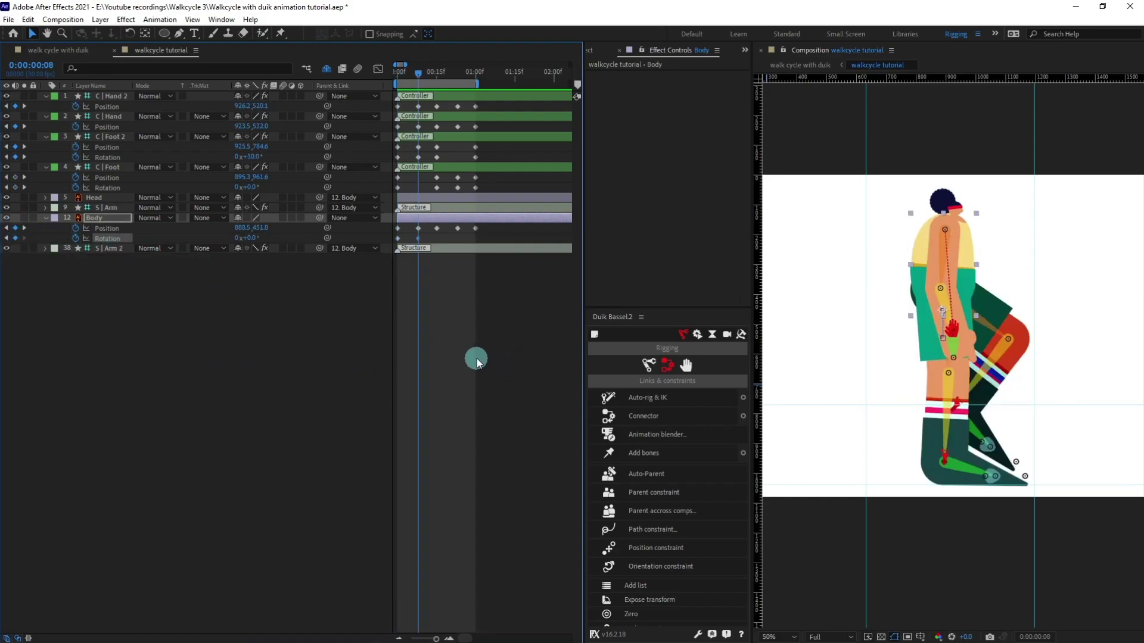
Step: Set the Body layer's Rotation to 9° at the first frame so the torso leans forward
key("j")
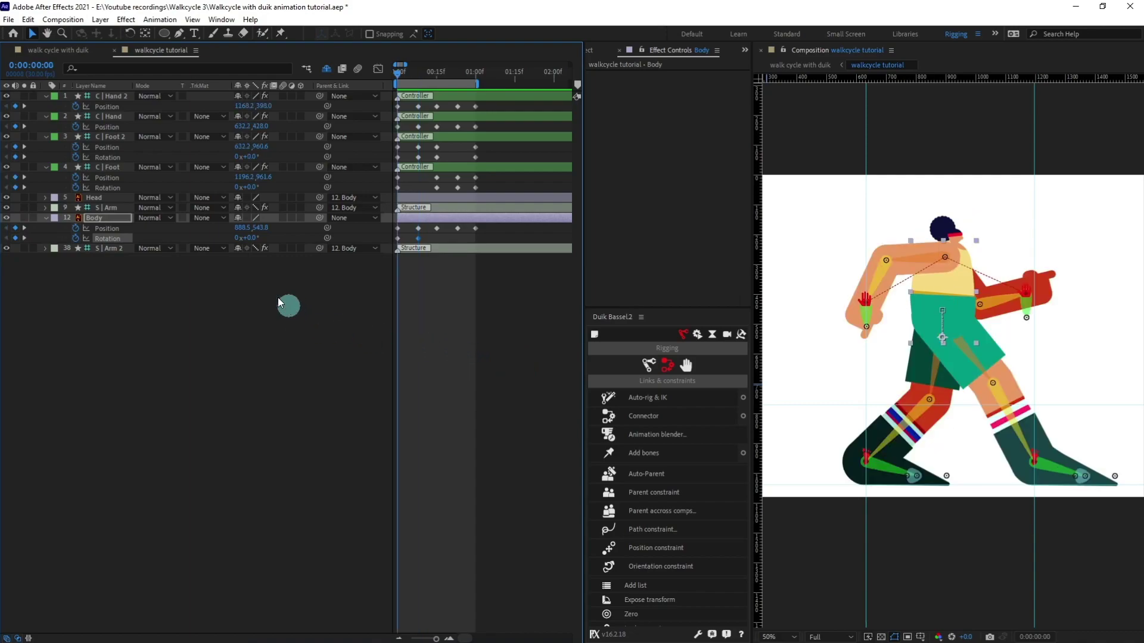
left_click_drag(250, 240, 253, 239)
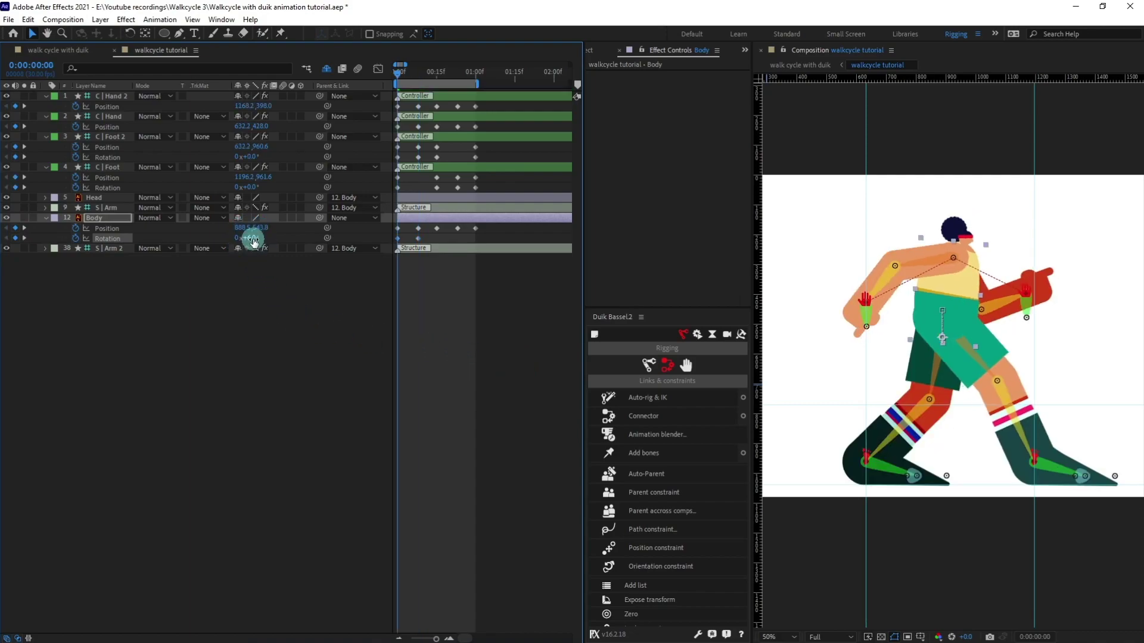
left_click(254, 238)
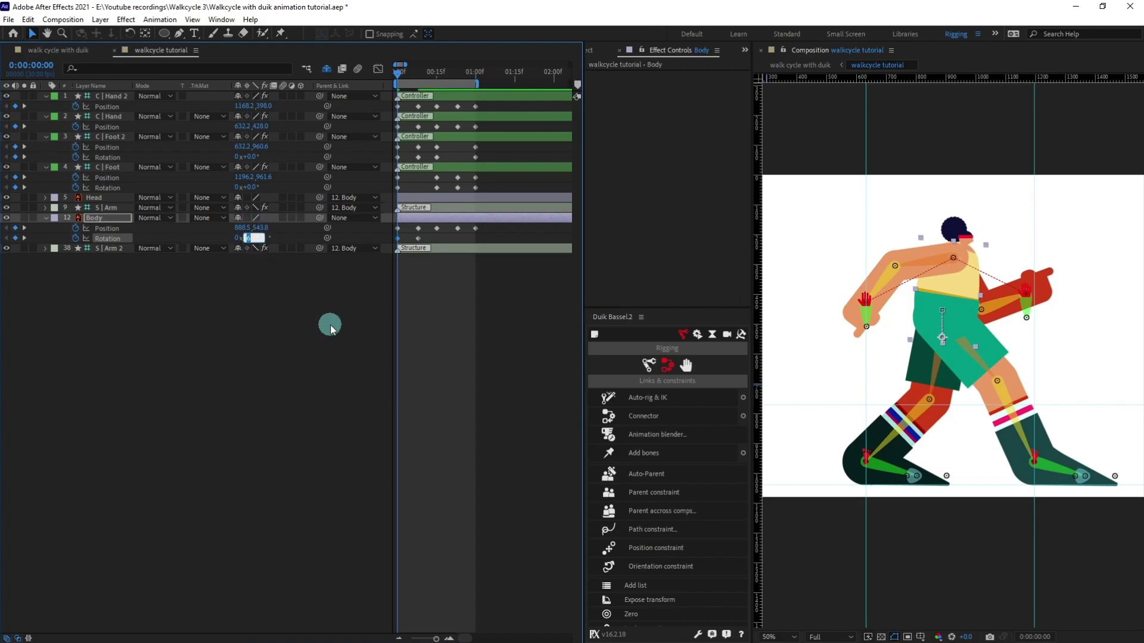
type("9")
key("Return")
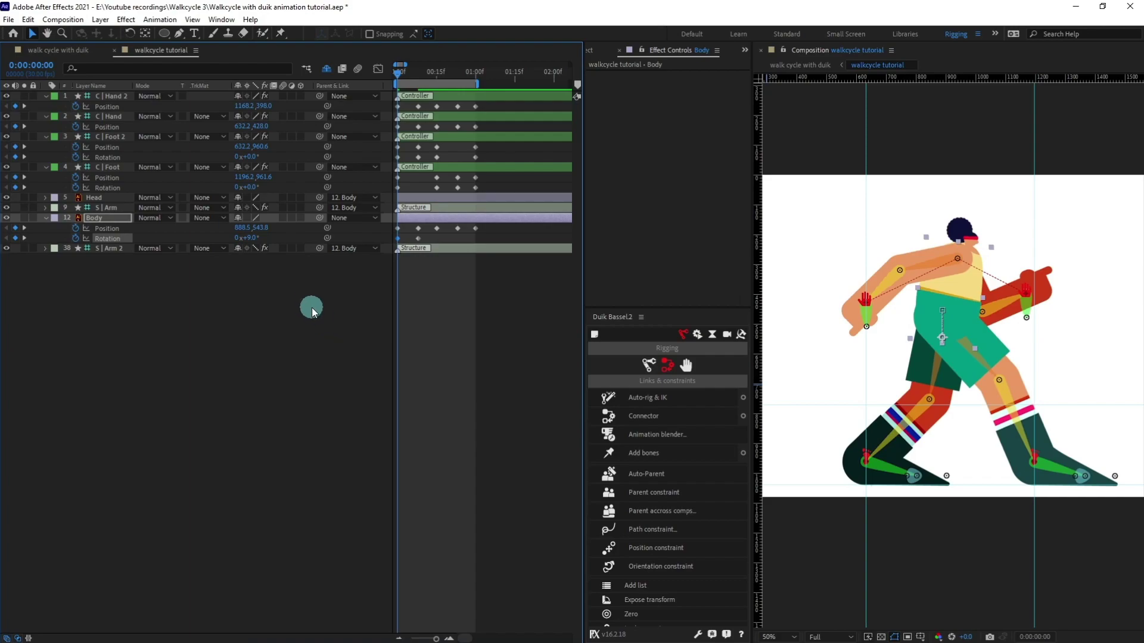
Step: Set the Body layer's Rotation to -8° at the frame 8 keyframe
key("k")
left_click(250, 238)
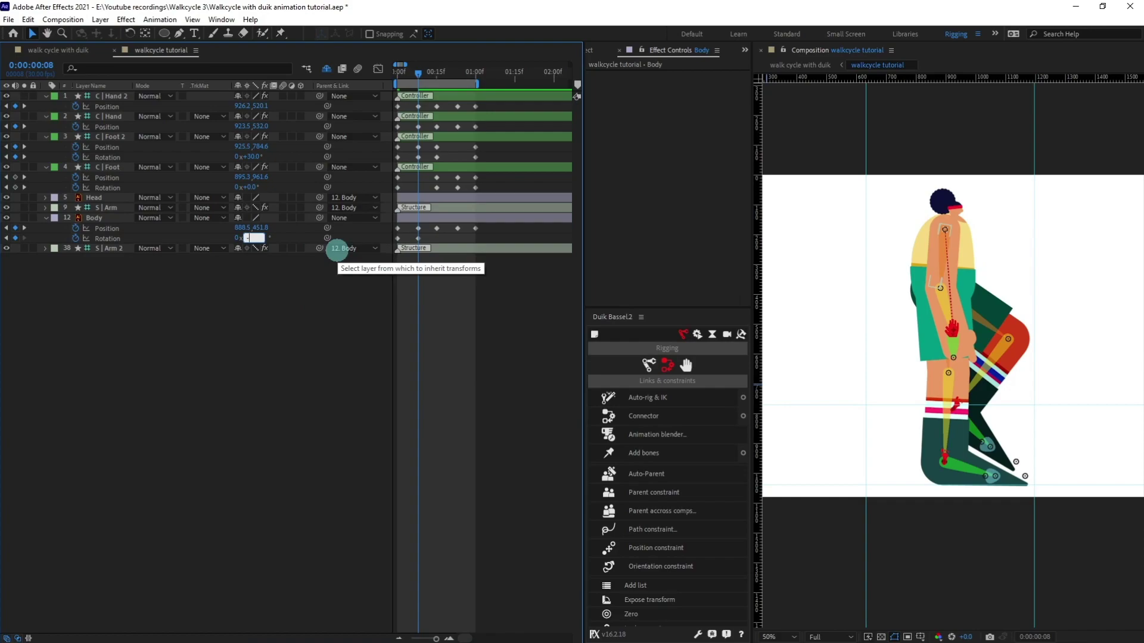
key("Return")
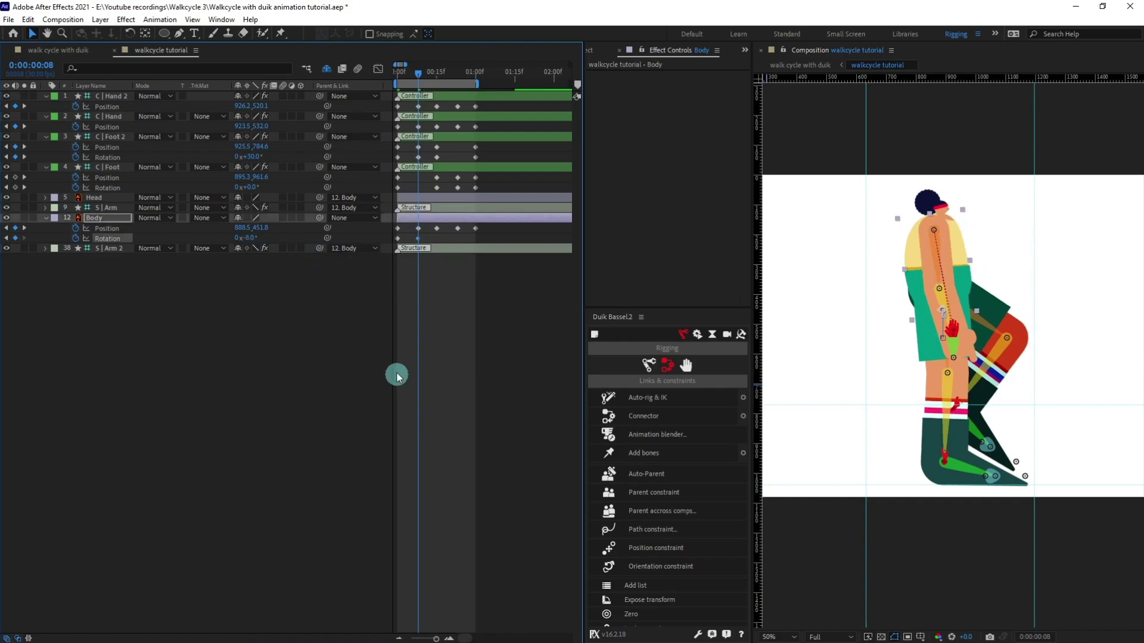
Step: Repeat the Body layer's first Rotation keyframe of 9° at frame 15 and apply Easy Ease to its three Rotation keyframes
key("k")
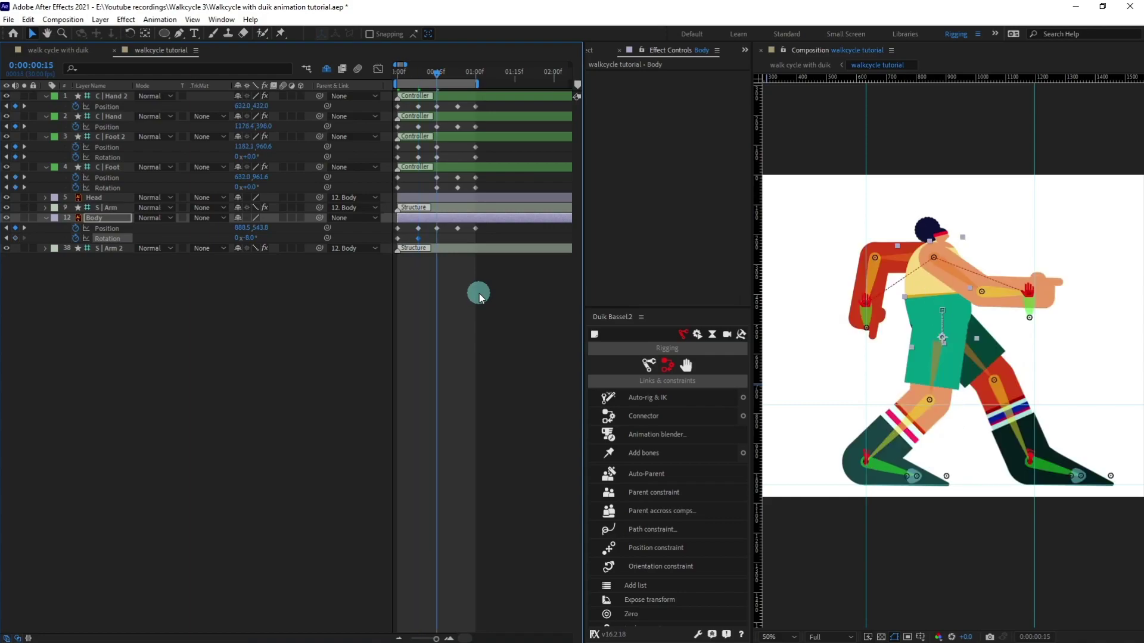
left_click_drag(406, 235, 381, 250)
key("F9")
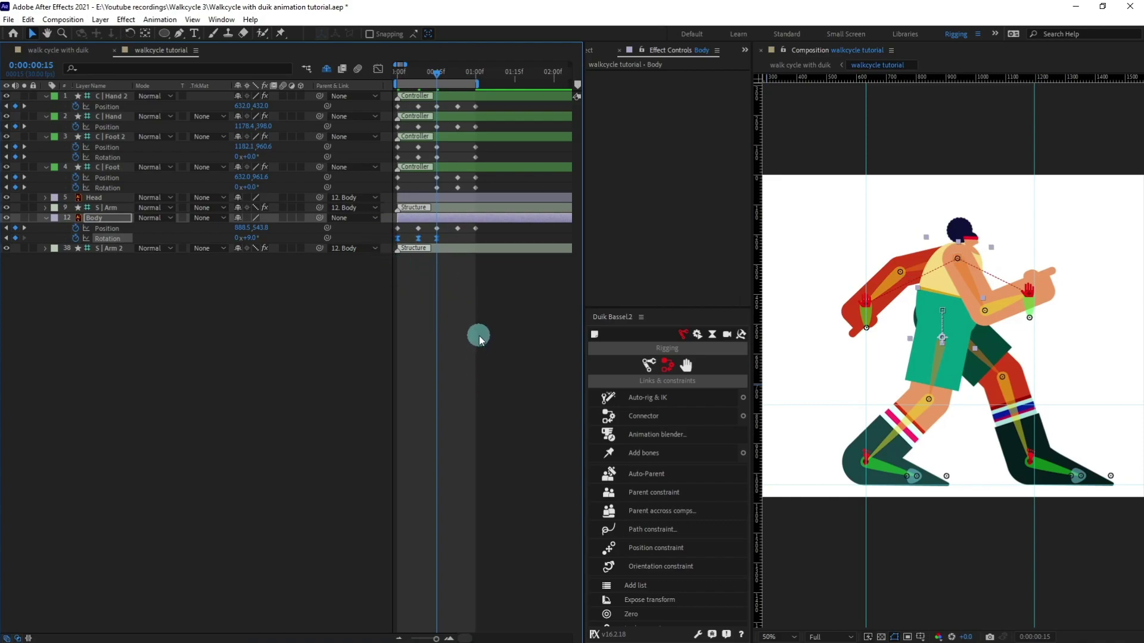
Step: Add Rotation keyframes to the Head layer at the first frame and at frame 8
key("Home")
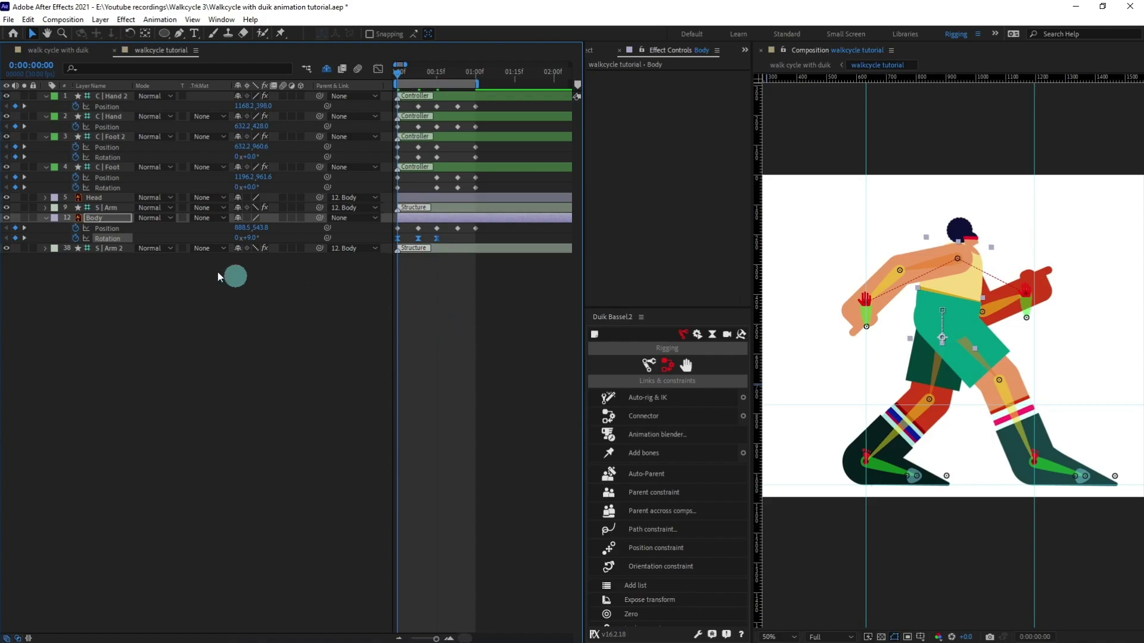
left_click(104, 199)
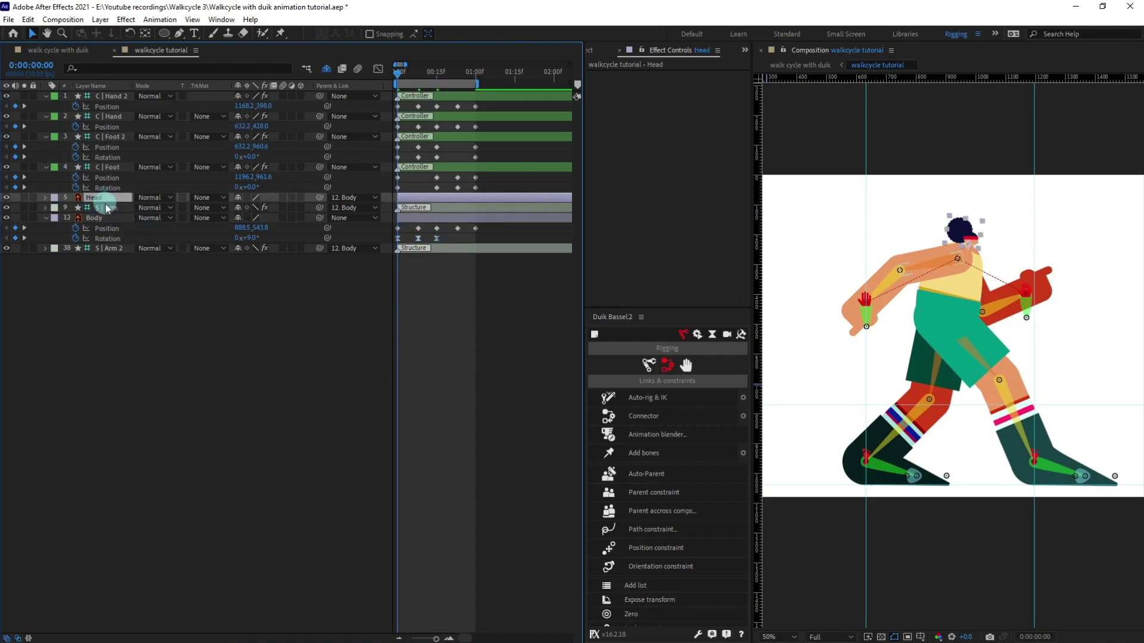
key("r")
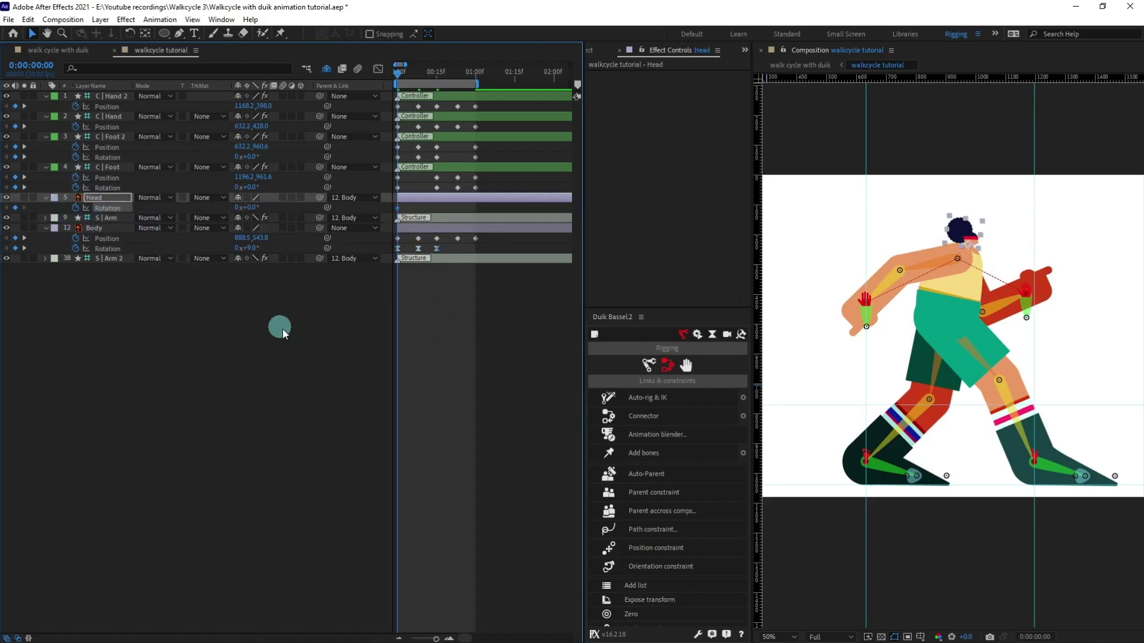
key("k")
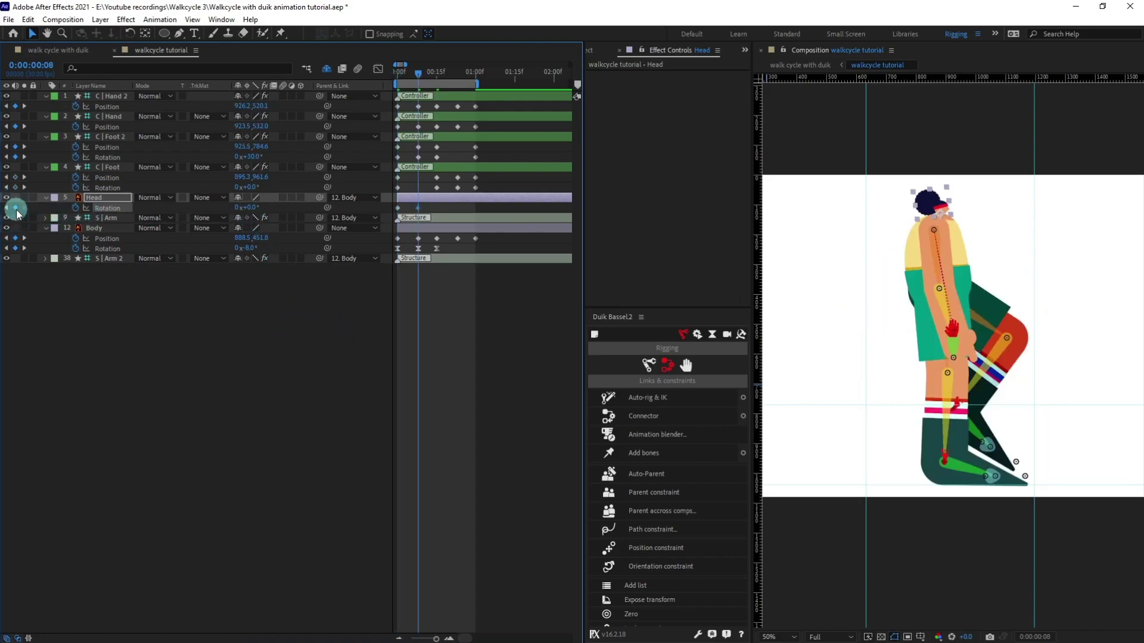
Step: Set the Head layer's Rotation to 12° at the first frame
key("j")
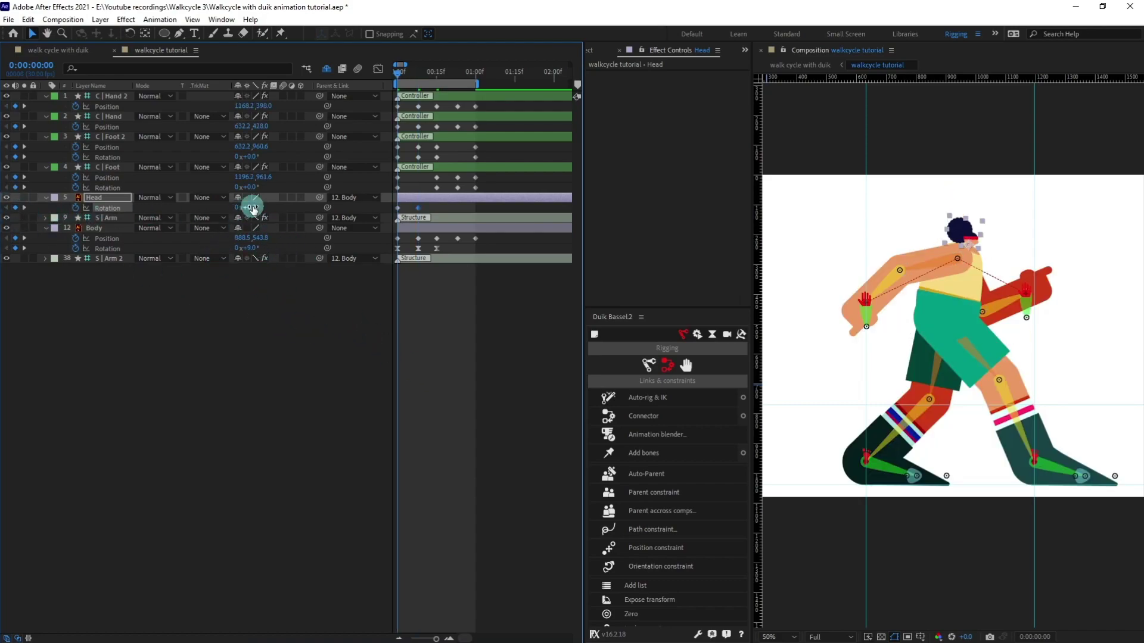
left_click_drag(253, 209, 251, 211)
left_click(251, 211)
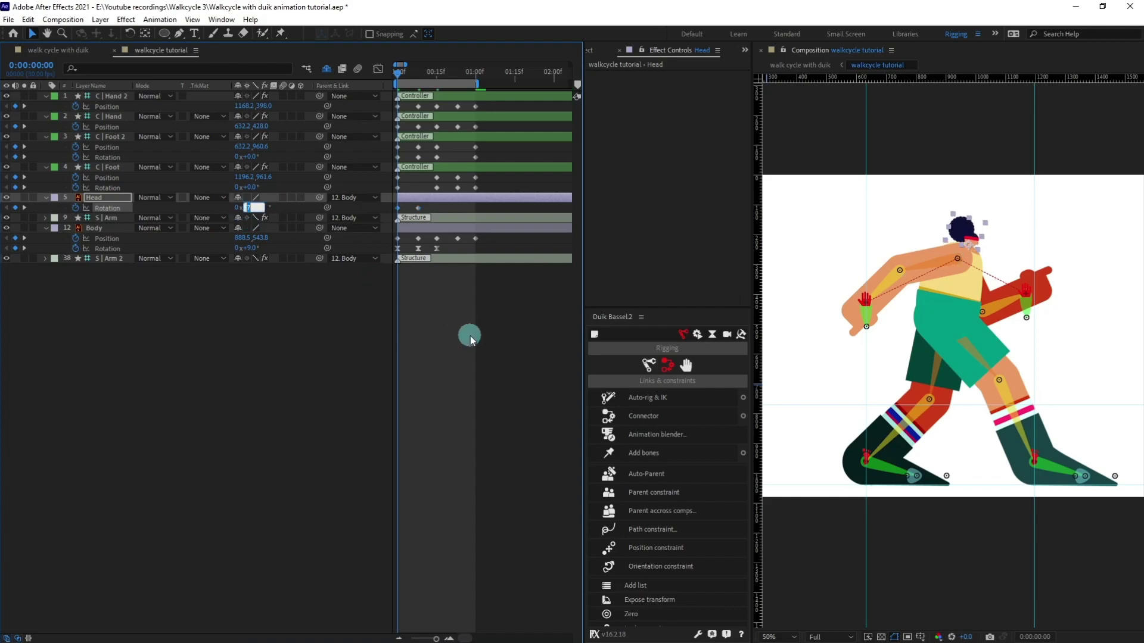
key("Return")
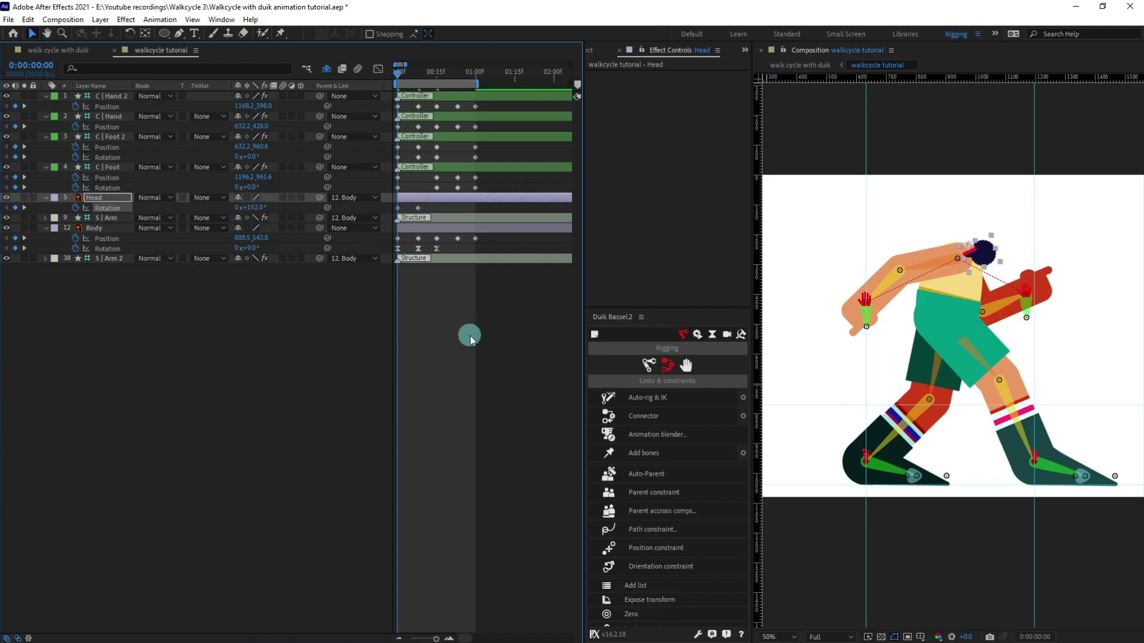
type("15")
key("Return")
Step: Set the Head layer's Rotation to -12° at the frame 8 keyframe
key("k")
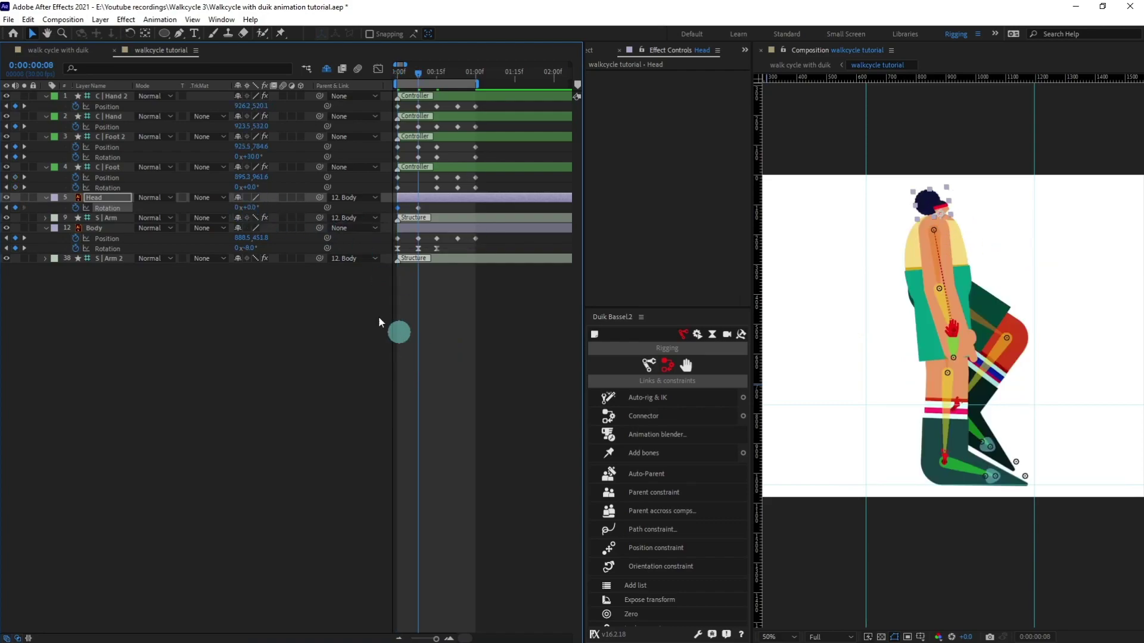
left_click(251, 207)
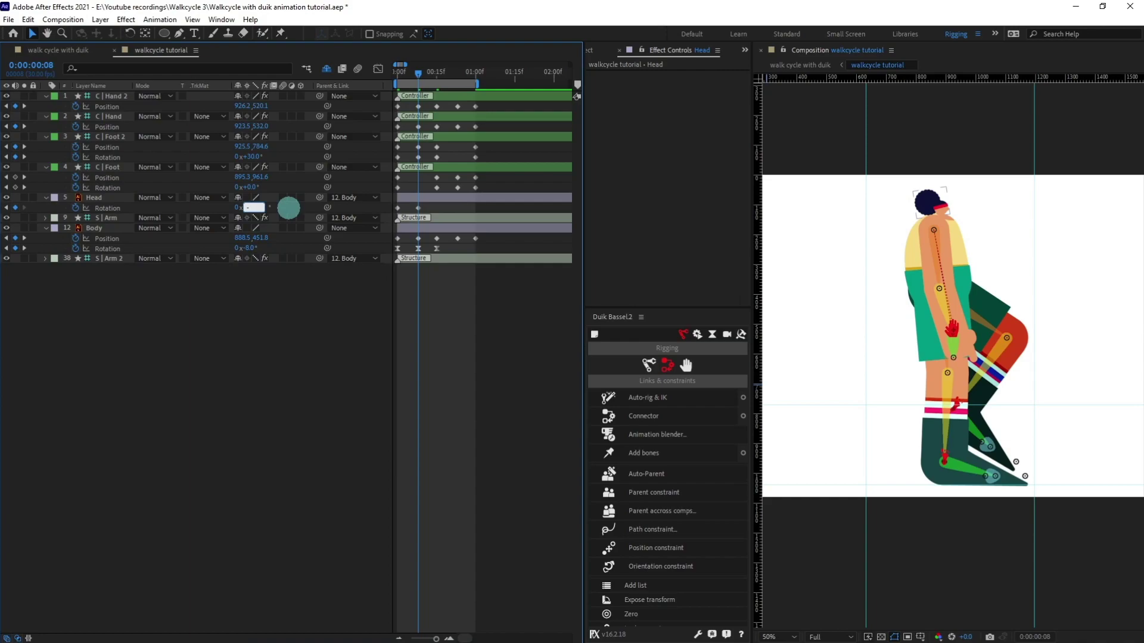
type("-12")
key("Return")
left_click(459, 365)
Step: Copy the Head layer's first Rotation keyframe to frame 15 and apply Easy Ease to all its Rotation keyframes
key("k")
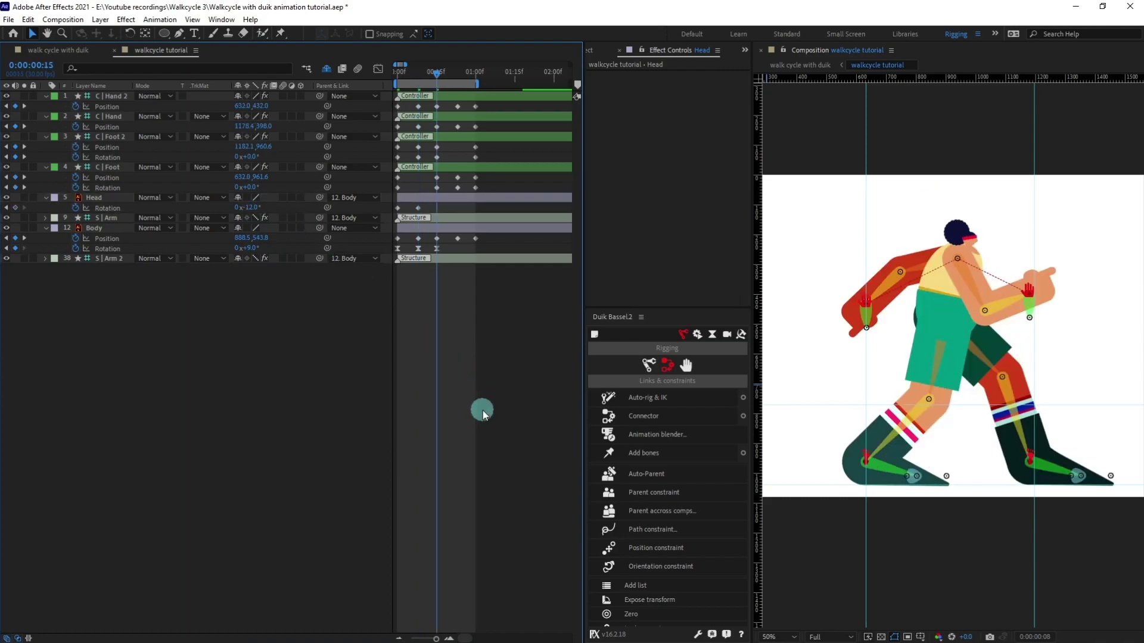
left_click(398, 208)
key("ctrl+c")
key("ctrl+v")
left_click_drag(442, 206, 377, 212)
key("F9")
left_click(471, 375)
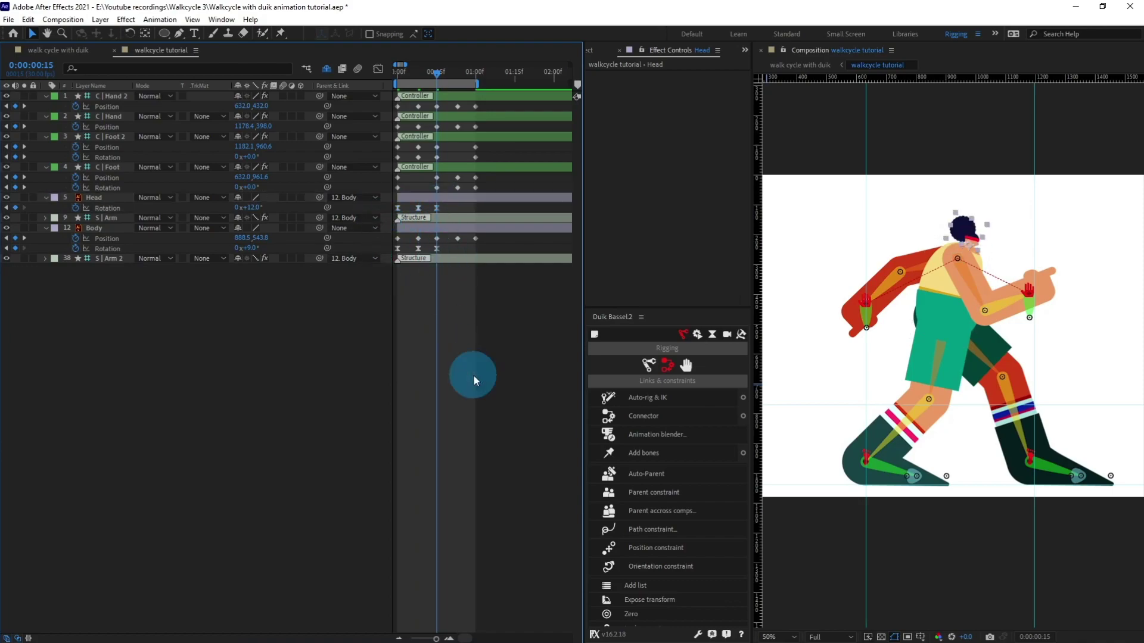
Step: Add the expression loopIn()+loopOut()-value; to the Head layer's Rotation
left_click(76, 209, "alt")
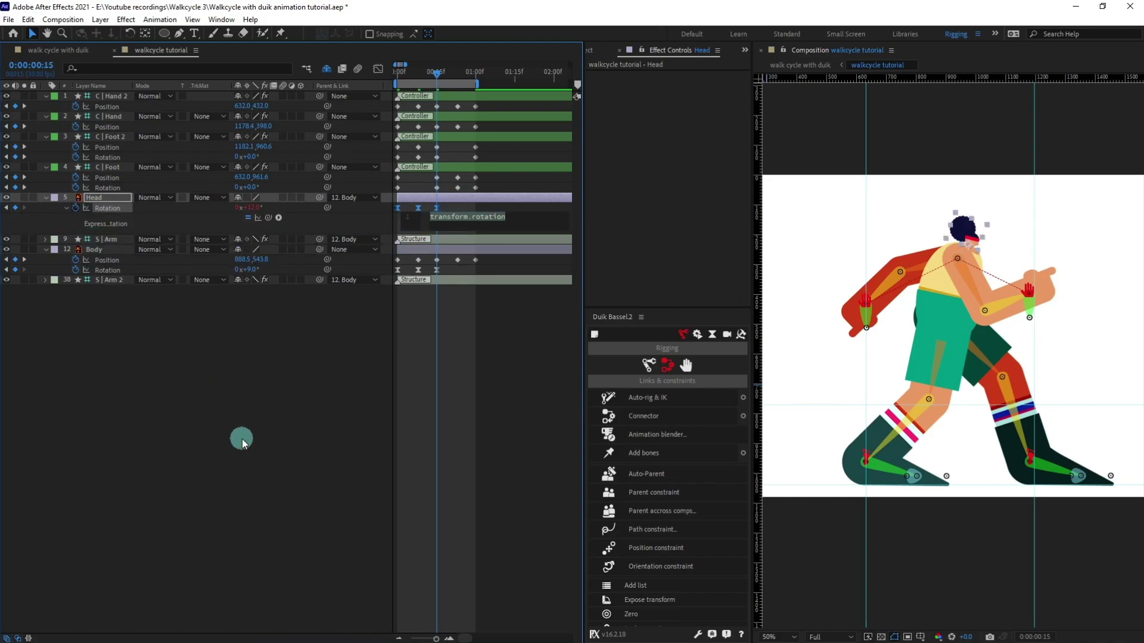
type("l")
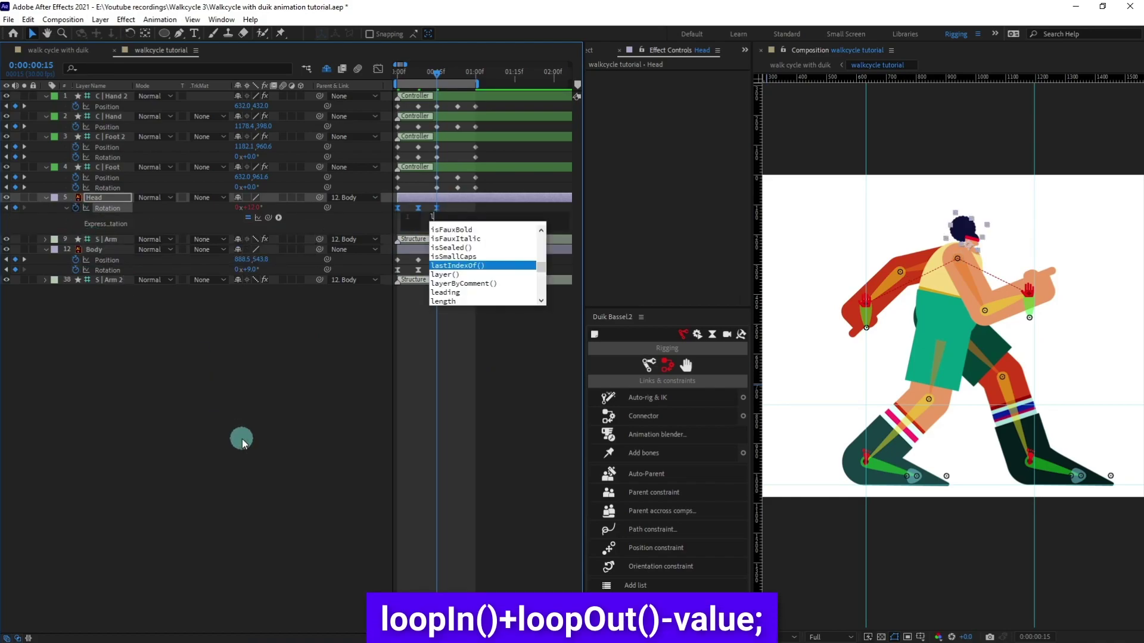
type("oopIn()+loopOut()-value;")
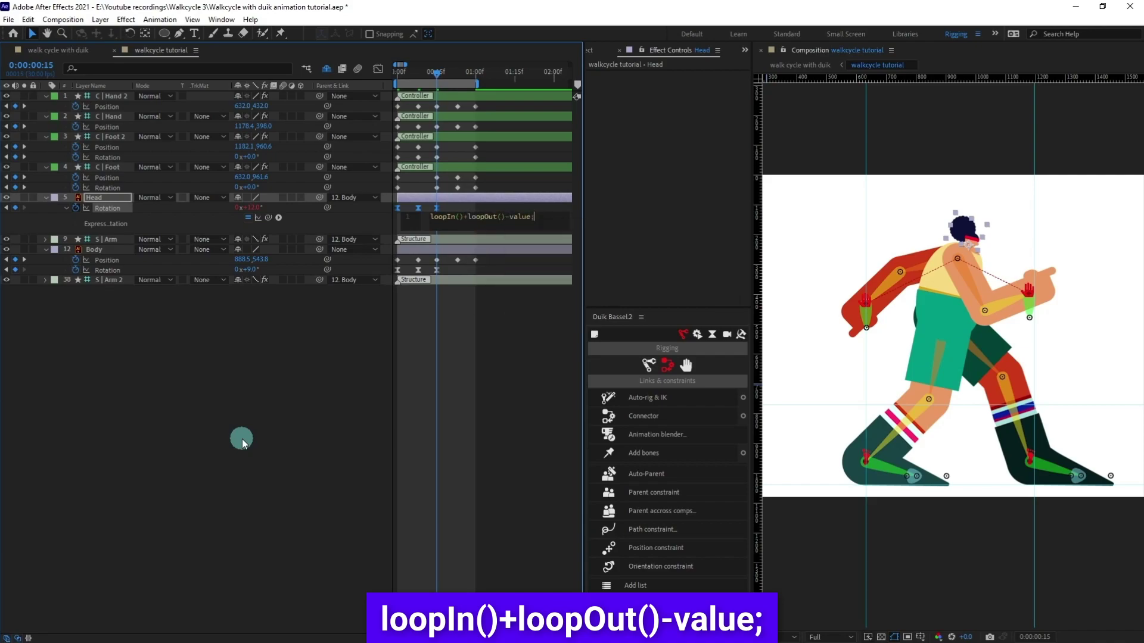
left_click(470, 406)
left_click(454, 209)
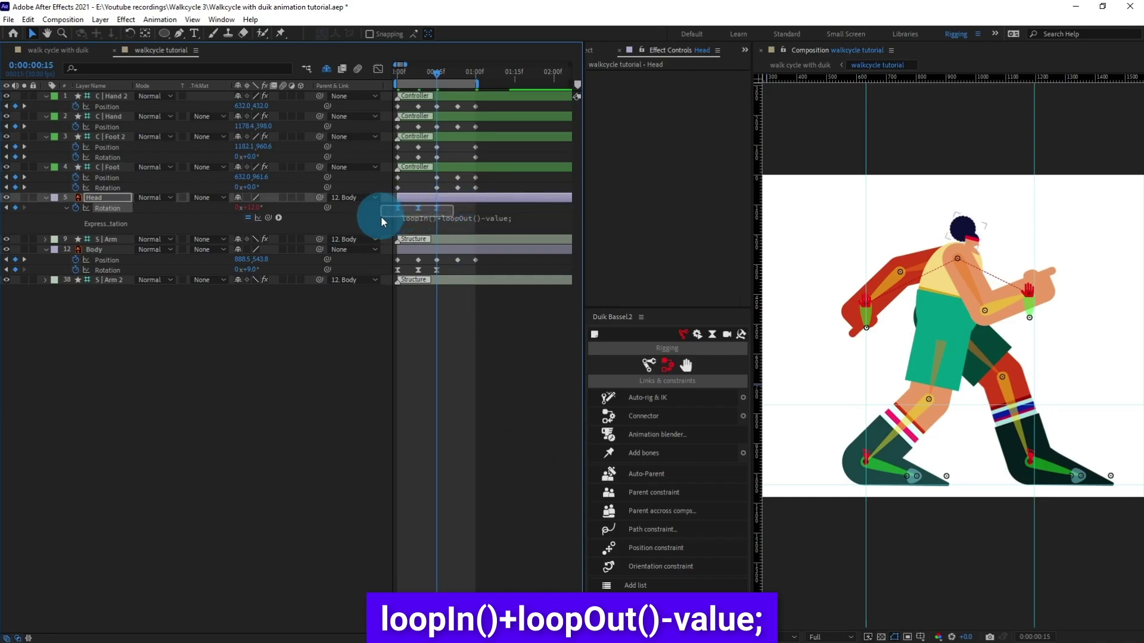
left_click(444, 257)
left_click(449, 221)
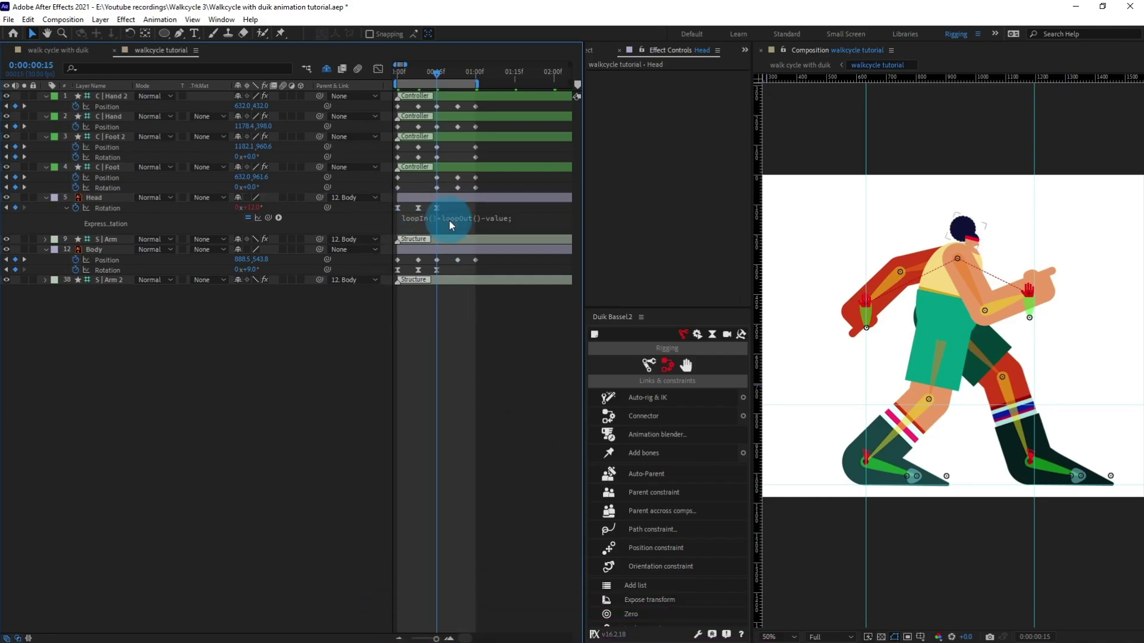
Step: Enable expressions on the Body layer's Position and Rotation, leaving the default transform.position and transform.rotation text
left_click(75, 260, "alt")
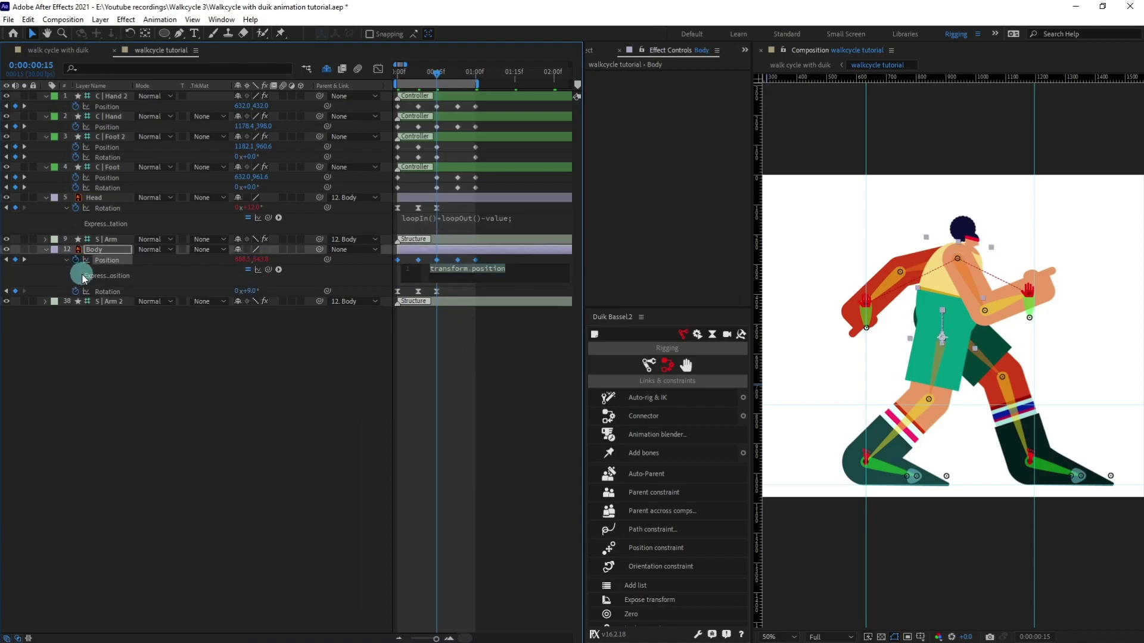
left_click(75, 291, "alt")
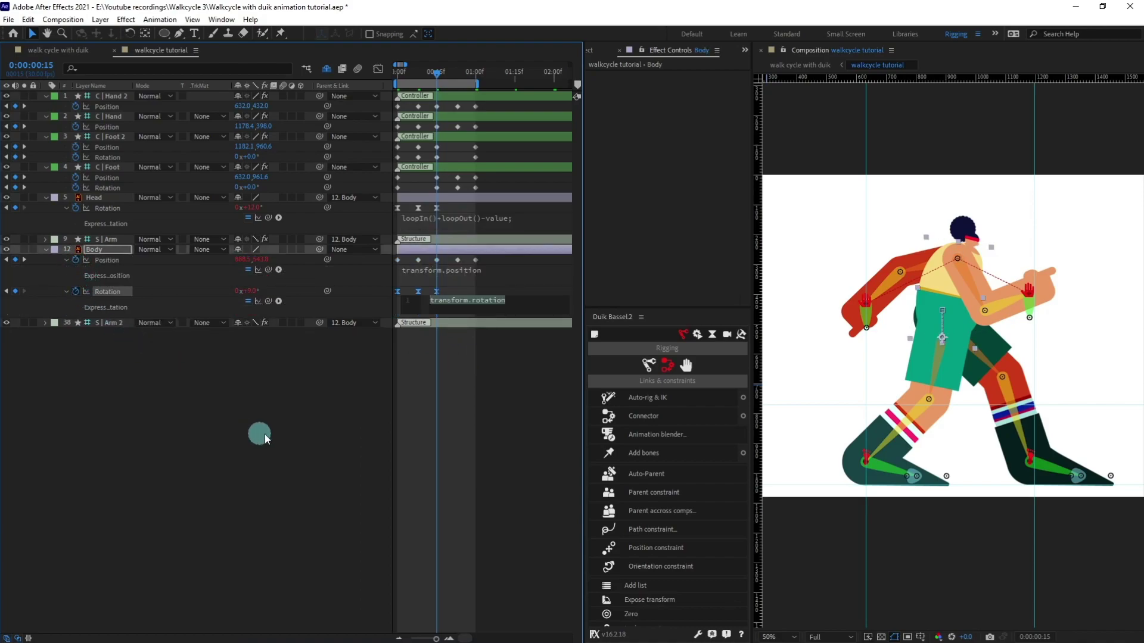
left_click(283, 435)
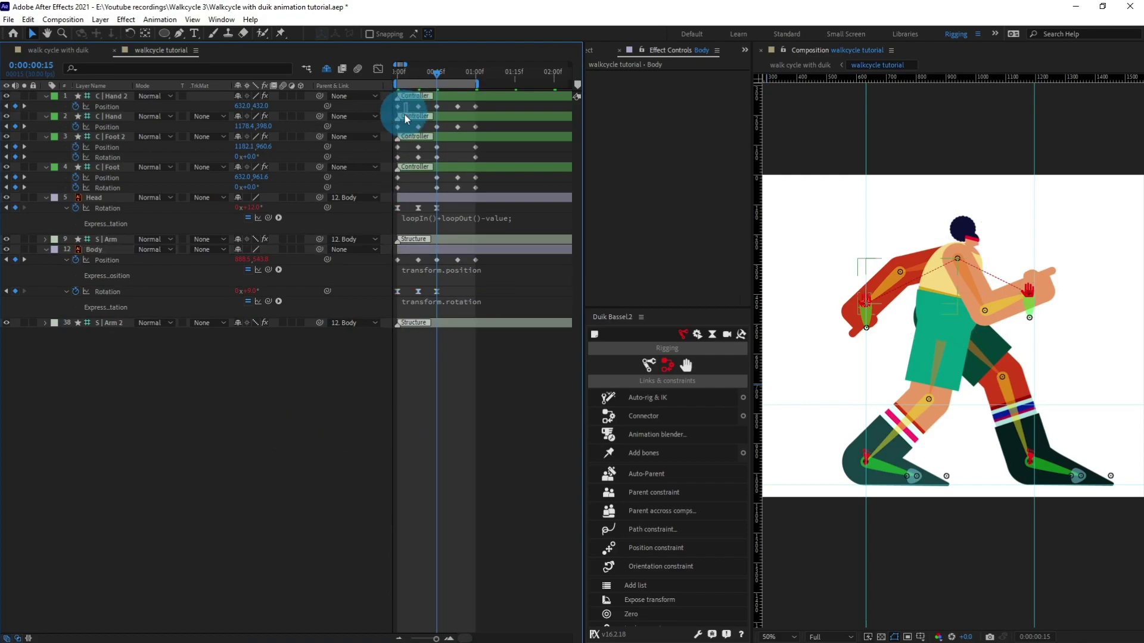
Step: Apply Easy Ease Out to the first keyframes of the hand and foot controllers and the Body layer's Position
left_click_drag(394, 175, 389, 188)
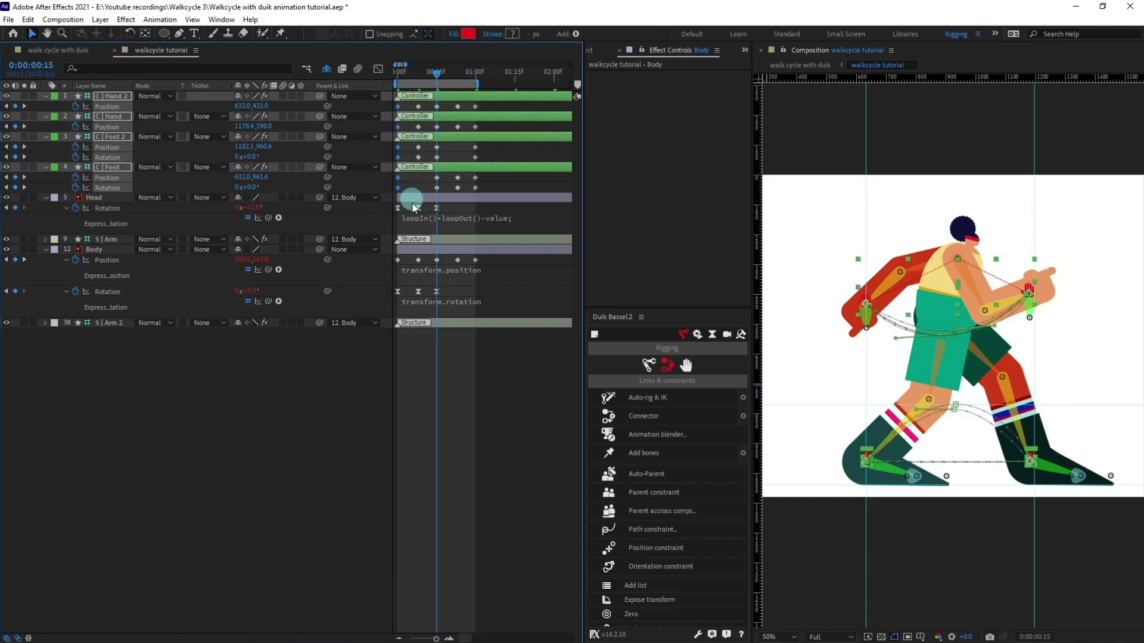
left_click(399, 261, "shift")
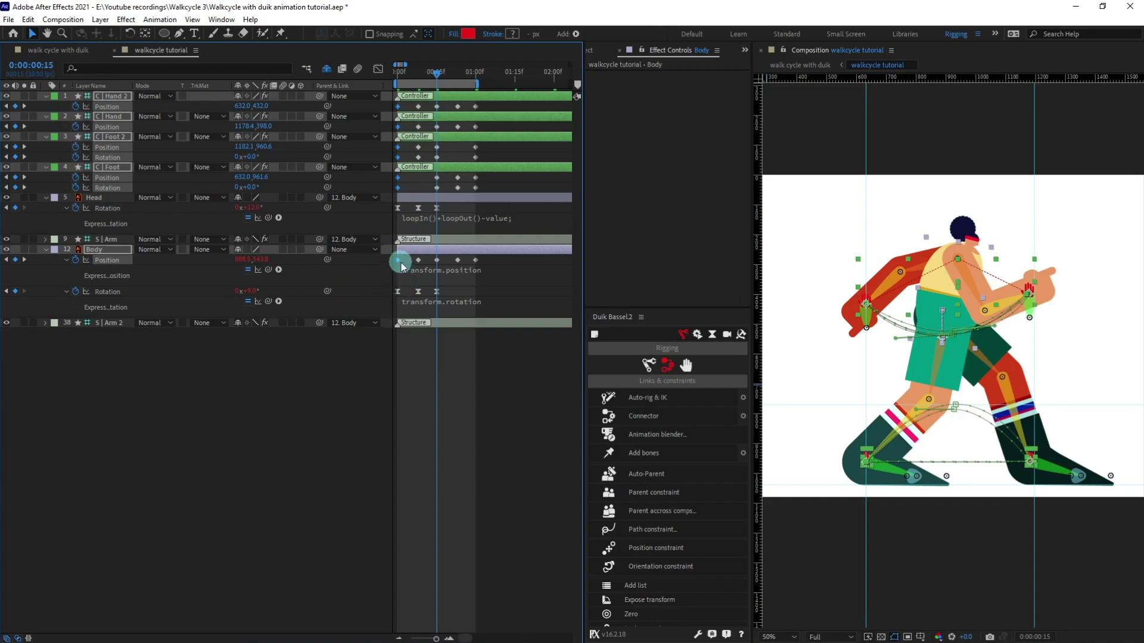
right_click(398, 261)
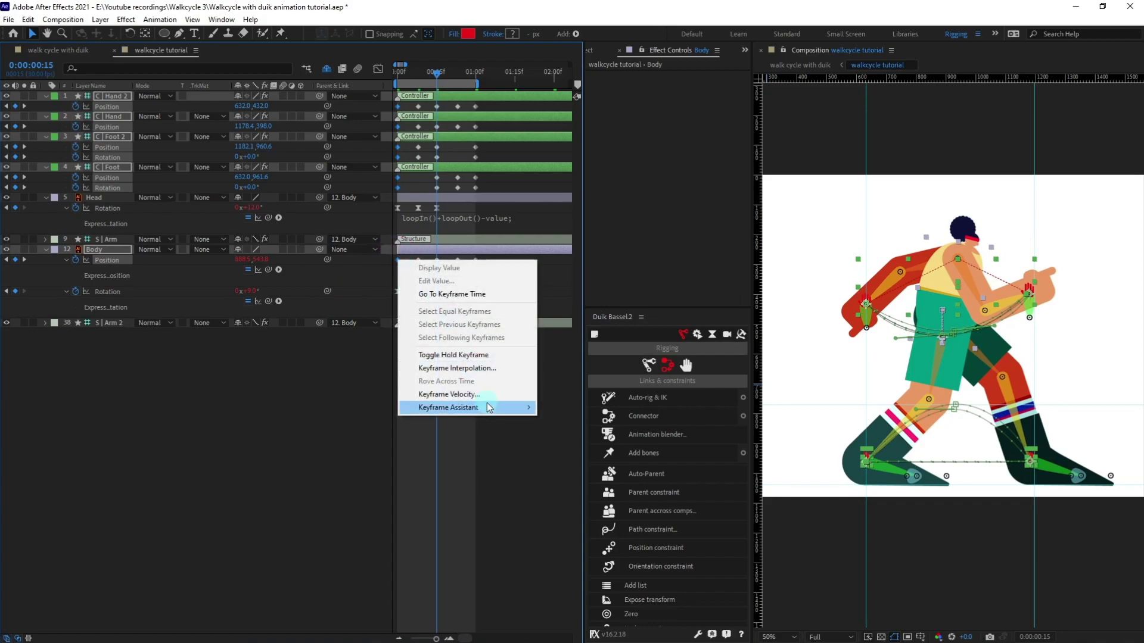
mouse_move(488, 406)
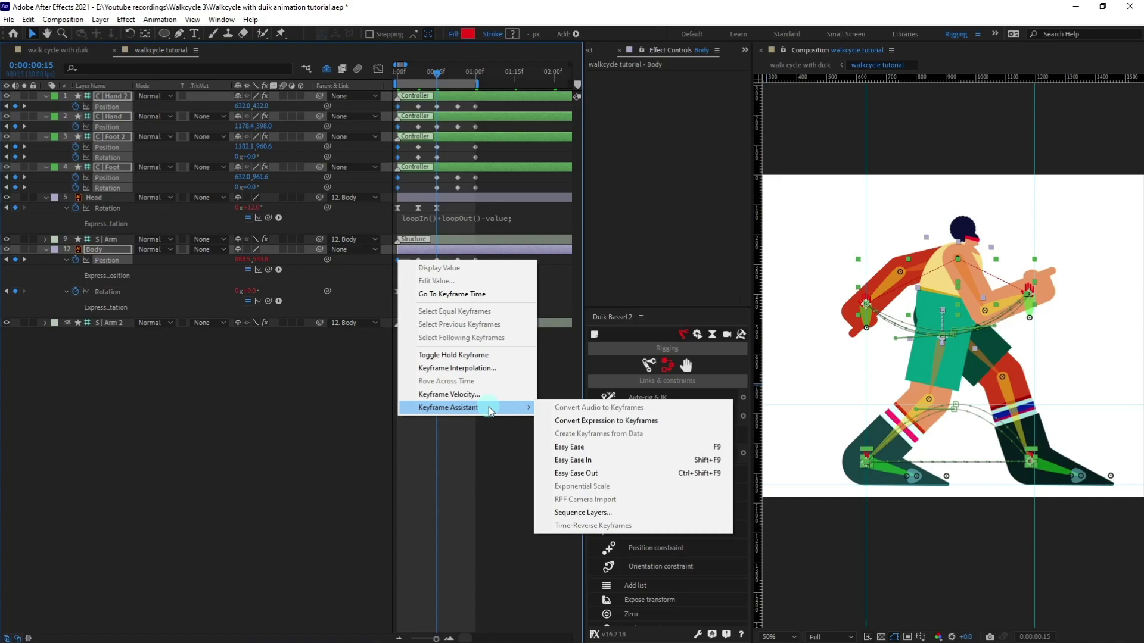
left_click(569, 473)
Step: Apply Easy Ease In to the controllers' and Body Position's last keyframes, and Easy Ease to the ones at frame 15
left_click_drag(483, 109, 477, 271)
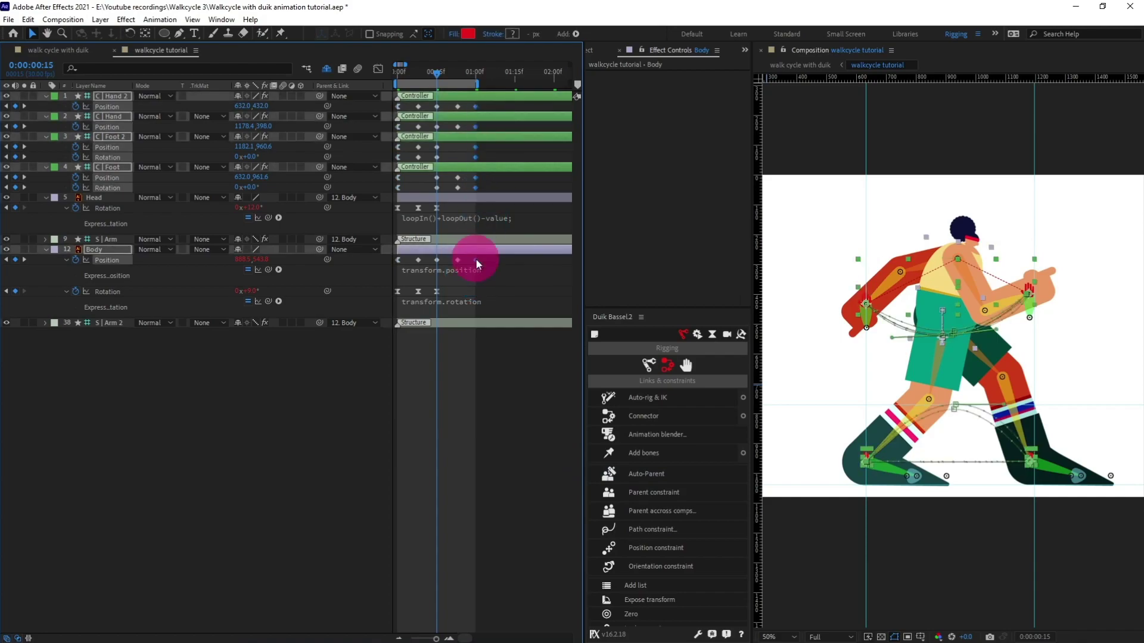
right_click(476, 264)
mouse_move(518, 407)
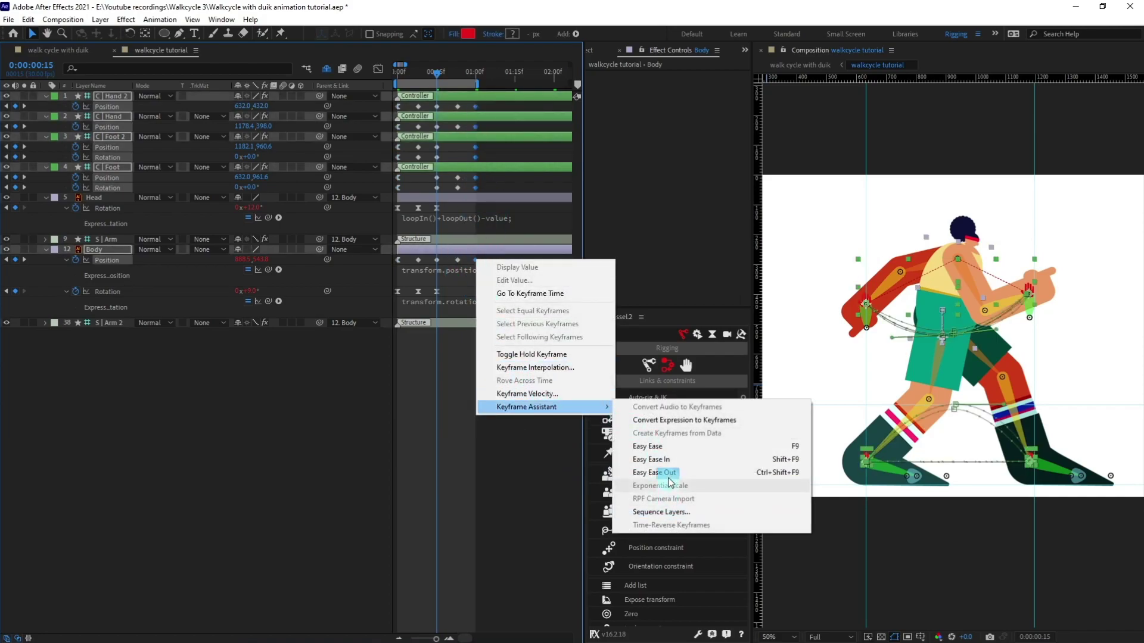
left_click(652, 460)
left_click_drag(444, 110, 423, 302)
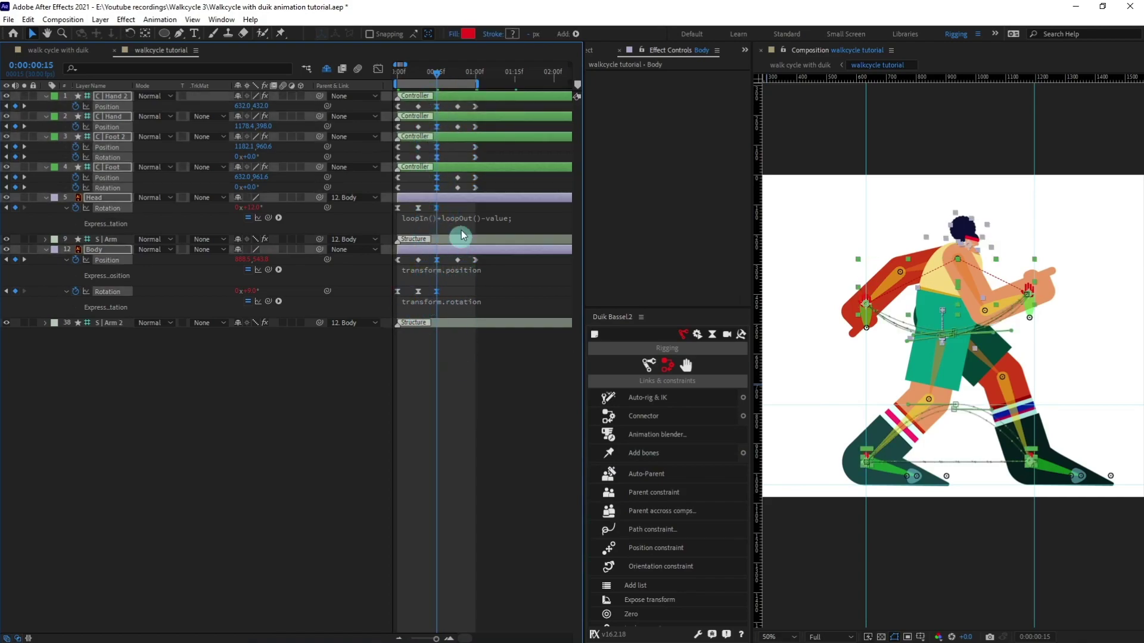
Step: Convert the remaining linear keyframes of the controllers and Body Position at frames 8 and 23 to Auto Bezier, and preview the motion
left_click_drag(425, 102, 409, 185)
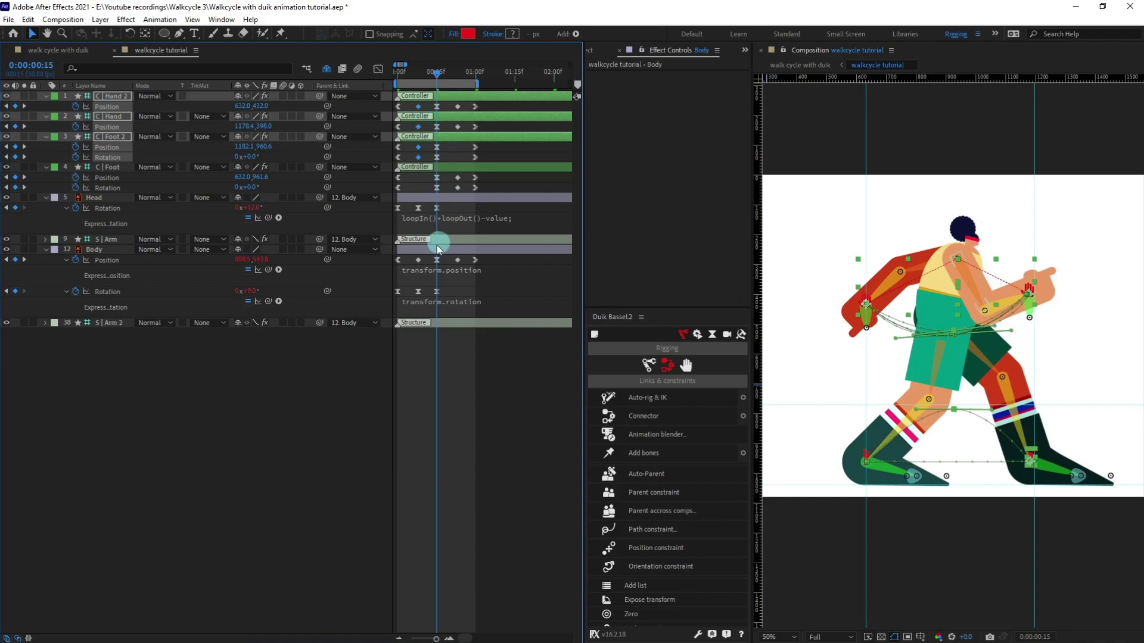
left_click(422, 261, "shift")
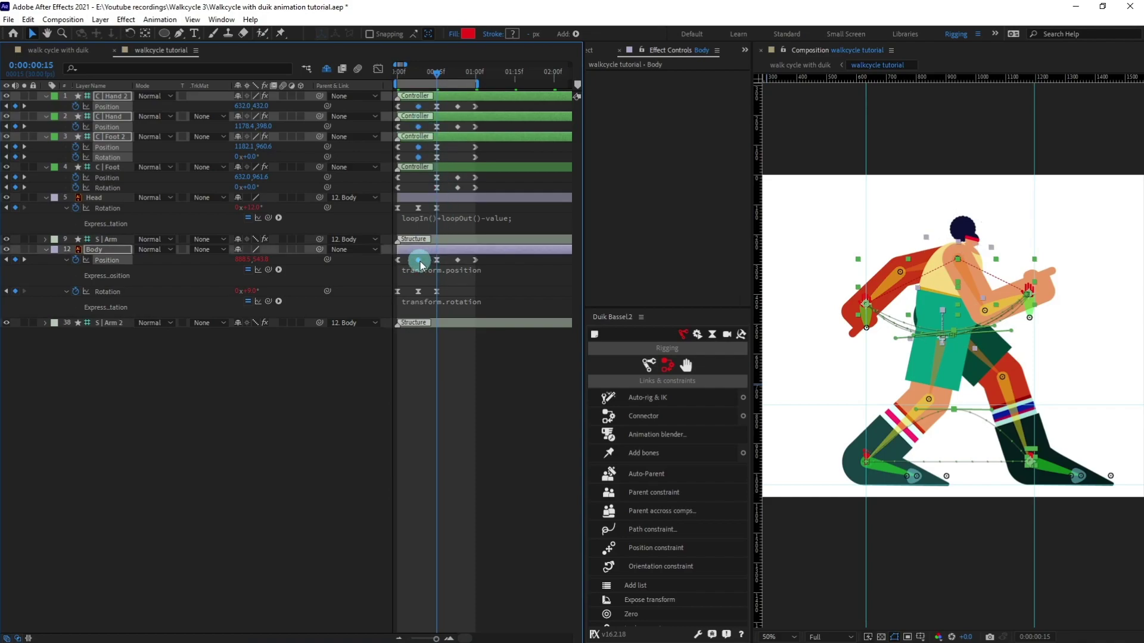
left_click(419, 114)
left_click_drag(466, 106, 458, 262)
left_click(437, 429)
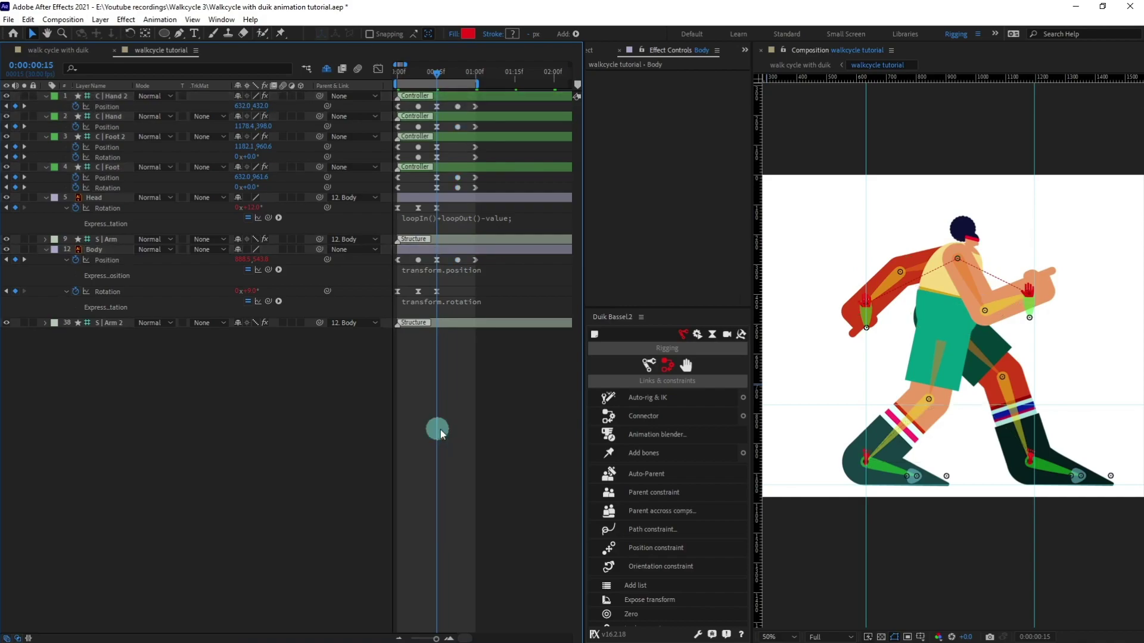
key("space")
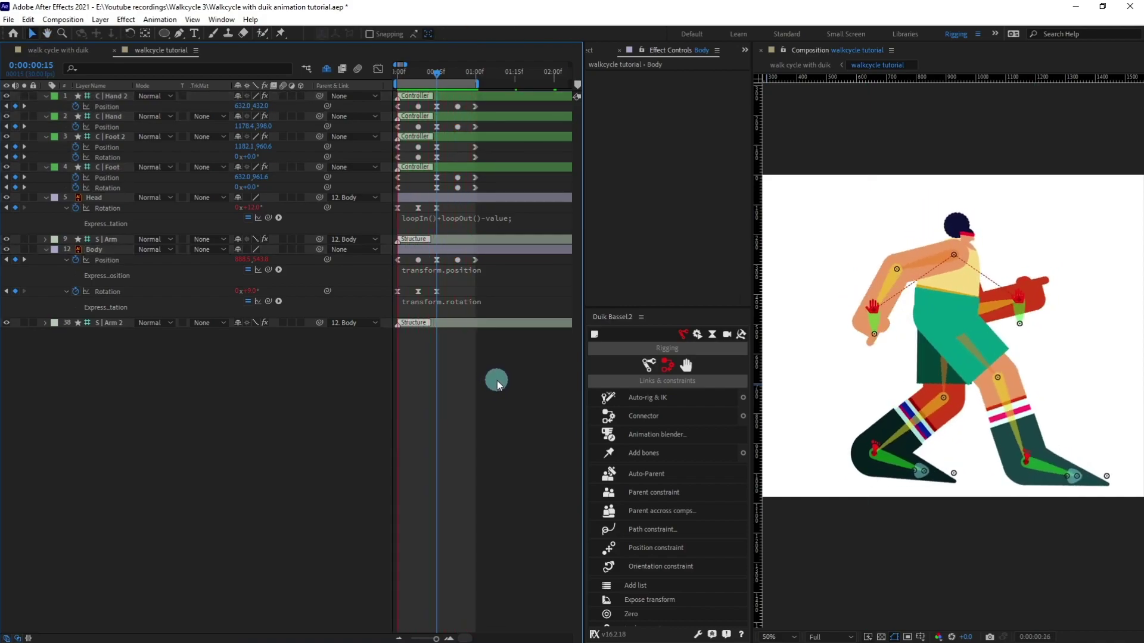
left_click(497, 381)
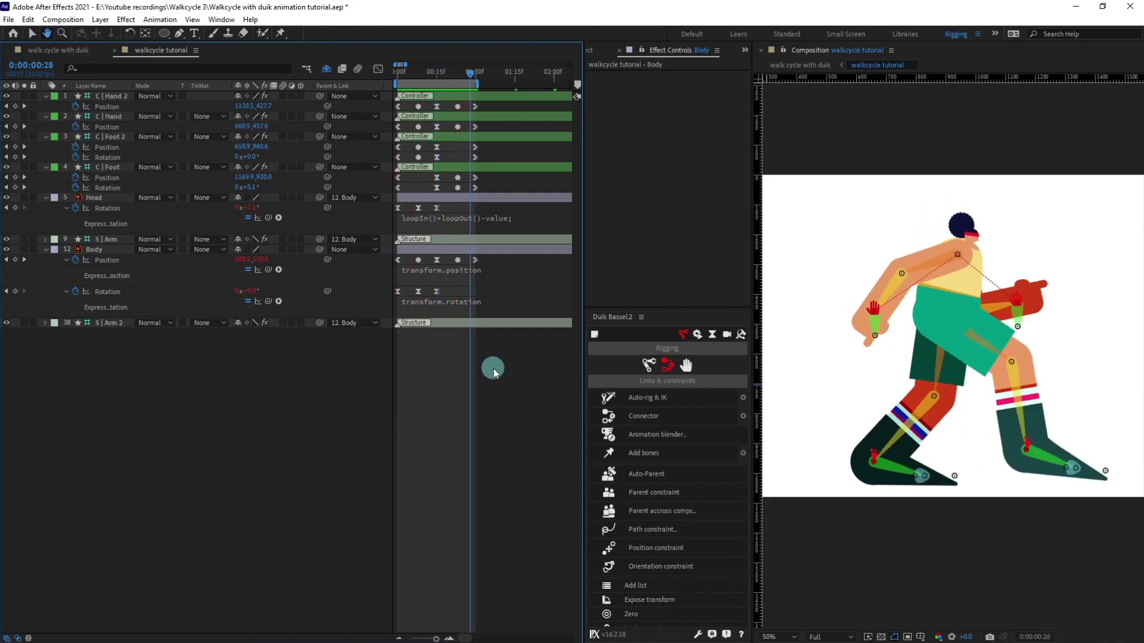
Step: Replace the Body layer's Position and Rotation expressions with the Head's loopIn()+loopOut()-value;
left_click(456, 268)
left_click(444, 218)
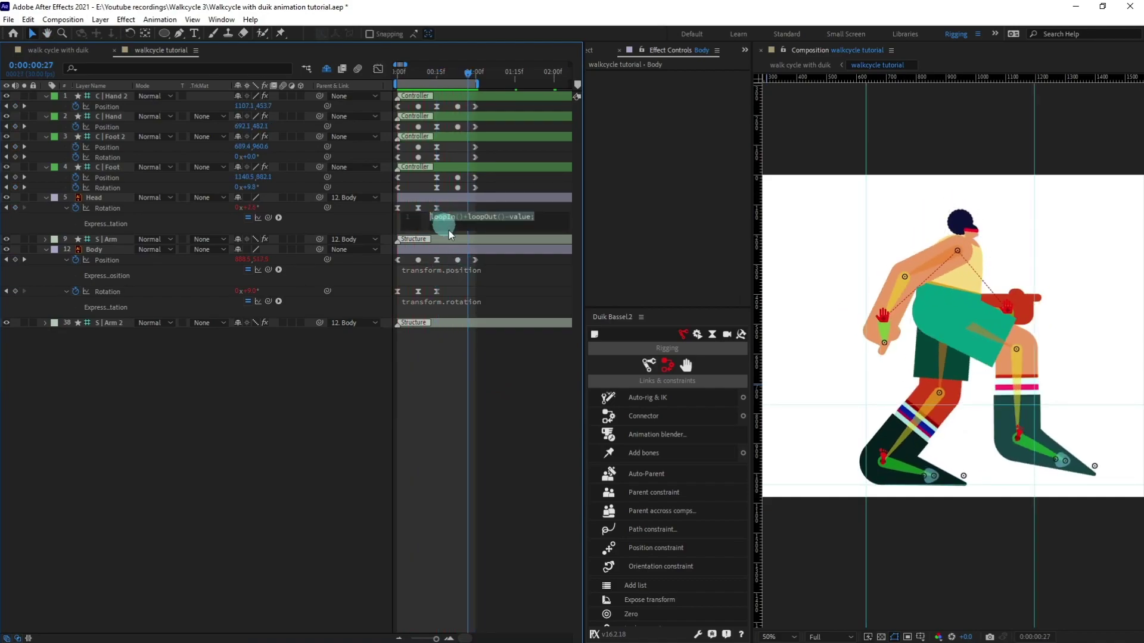
left_click(460, 417)
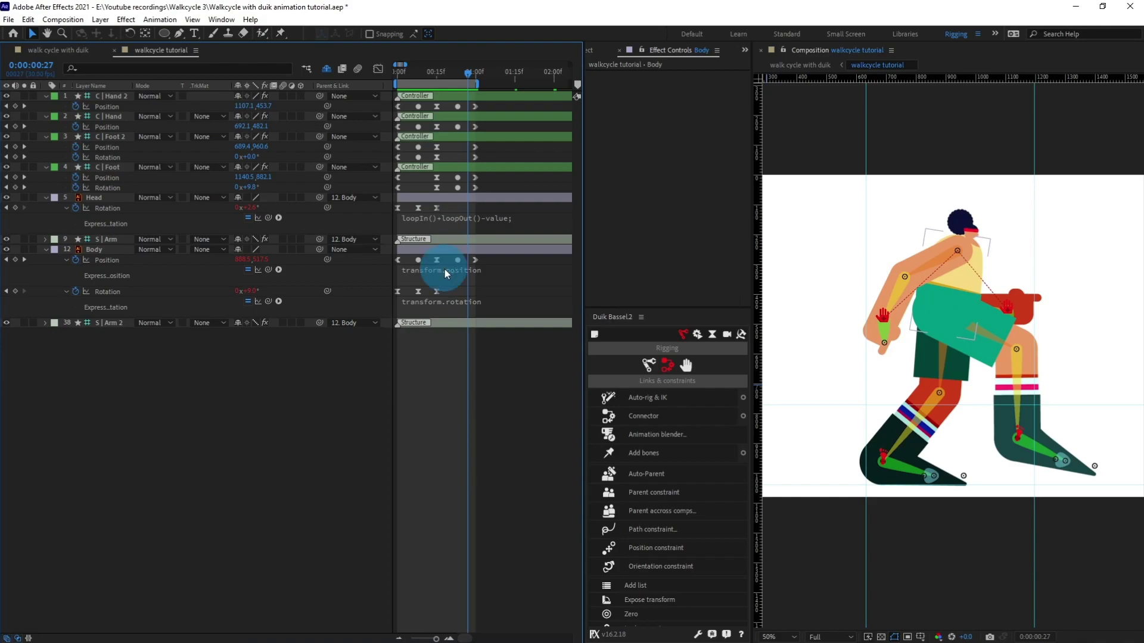
left_click(447, 268)
left_click(437, 306)
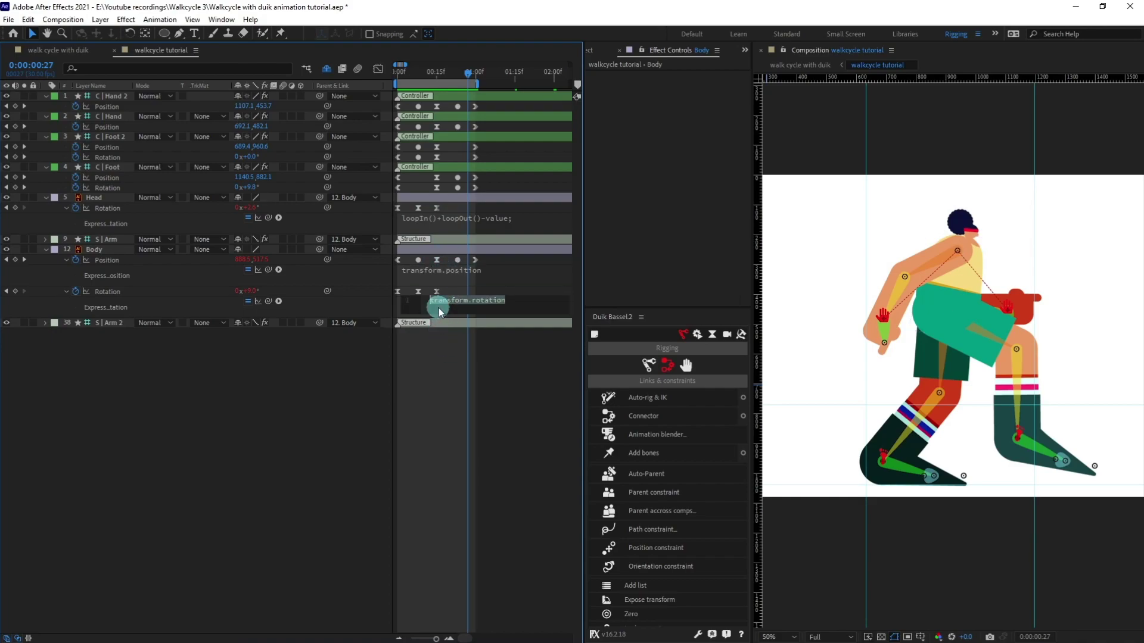
left_click(444, 219)
key("ctrl+c")
left_click(441, 271)
key("ctrl+v")
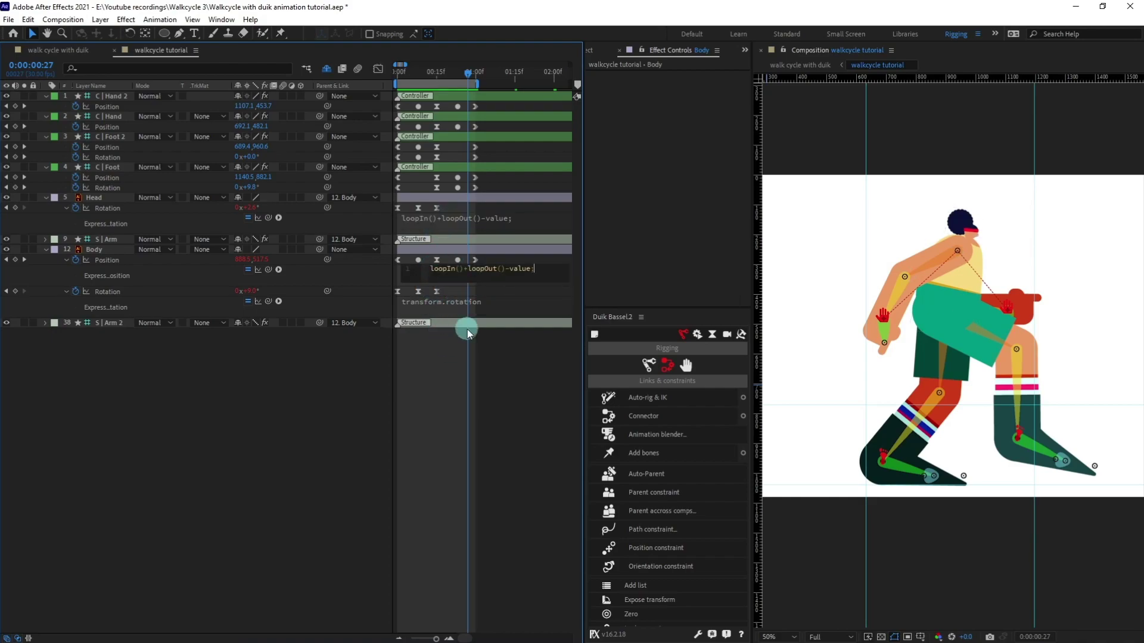
left_click(449, 301)
key("ctrl+v")
left_click(460, 412)
Step: Preview the walk cycle from the first frame and return the playhead to frame 0
left_click_drag(406, 75, 369, 73)
key("space")
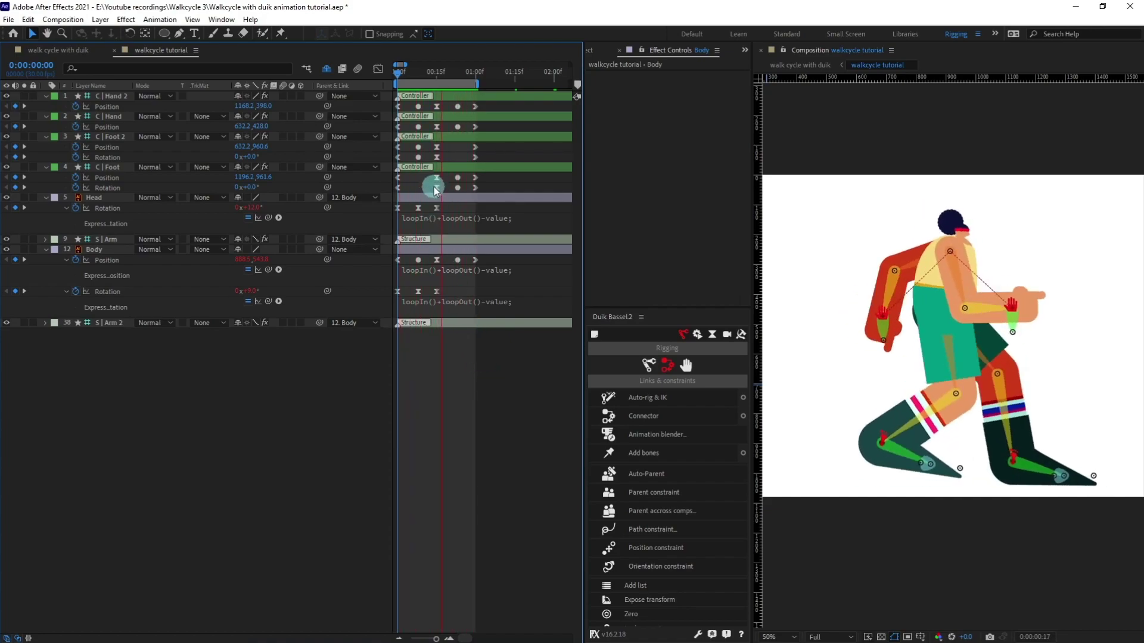
key("space")
left_click_drag(415, 82, 398, 75)
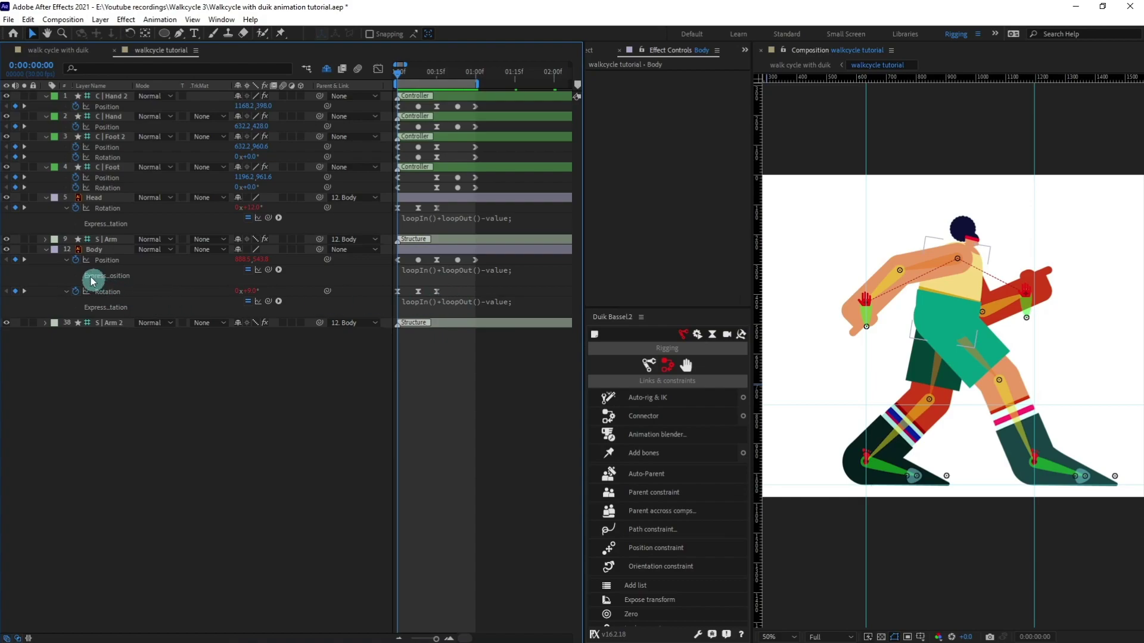
Step: Shift all Head Rotation, Body Position and Body Rotation keyframes two frames later
left_click_drag(519, 242, 387, 305)
left_click_drag(457, 212, 383, 224)
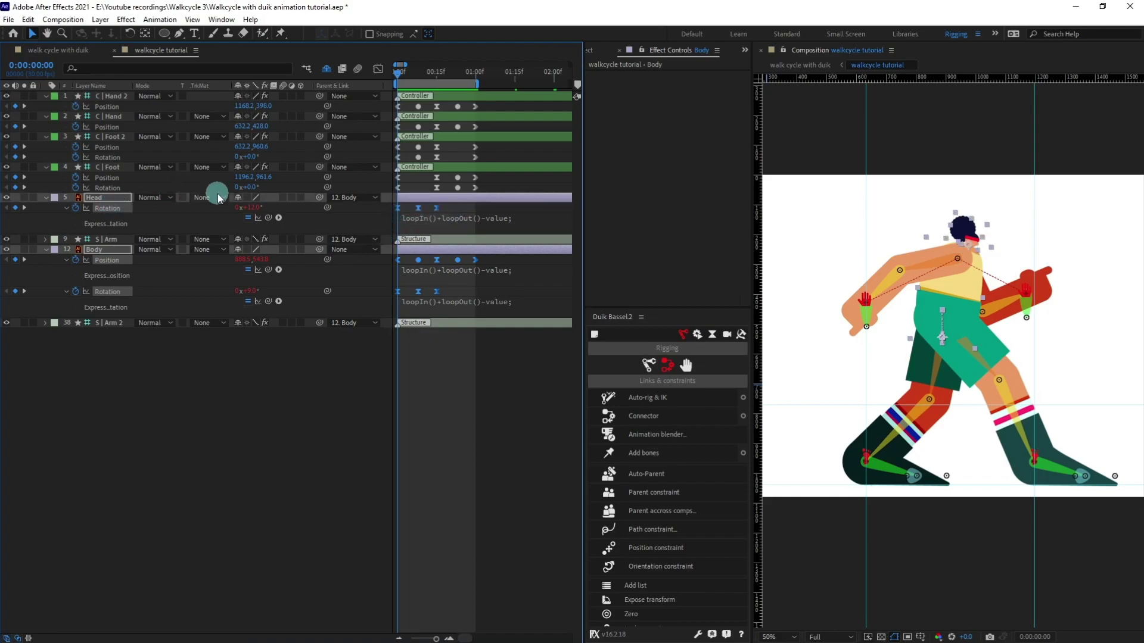
key("equal")
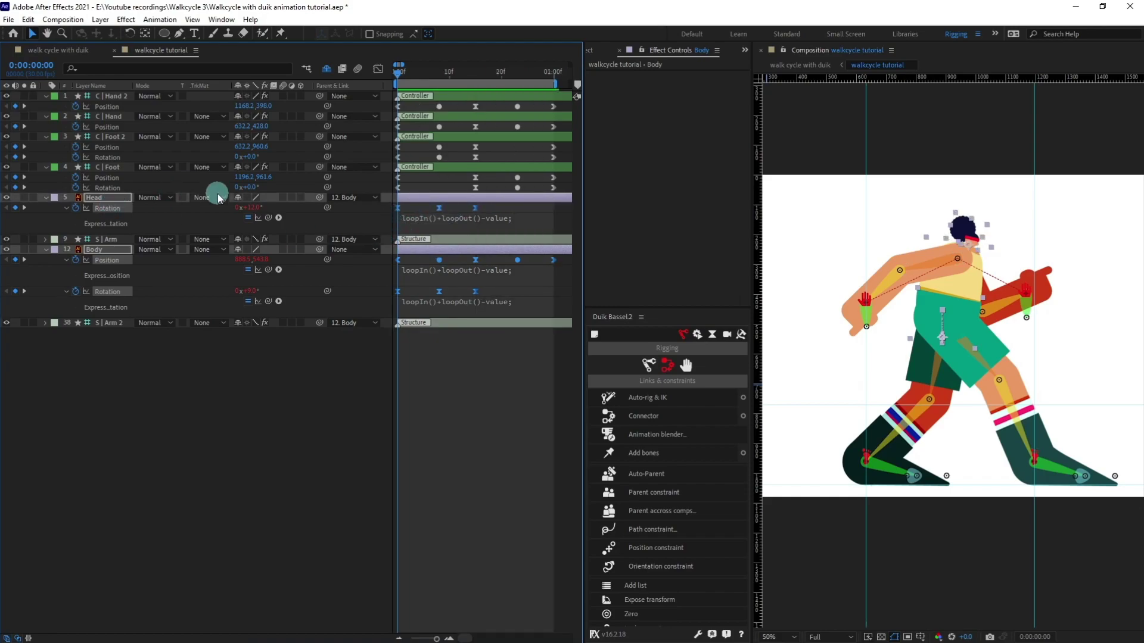
key("Page_Down")
key("Page_Down")
mouse_move(397, 264)
left_mouse_down()
mouse_move(426, 268)
mouse_move(414, 268)
left_mouse_up()
Step: Shift the Head and Body Rotation keyframes another two frames later so they start at frame 4
left_click_drag(499, 205, 400, 213)
left_click_drag(504, 206, 419, 208)
key("Page_Down")
key("Page_Down")
left_click_drag(501, 291, 424, 286)
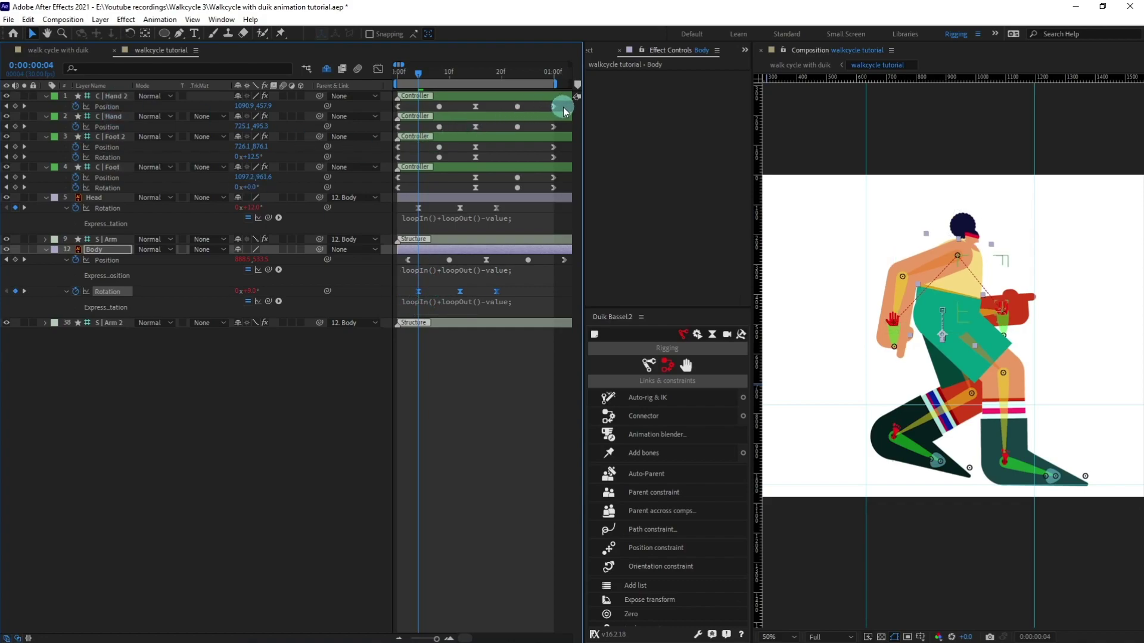
Step: Shift all Position keyframes of both hand controllers three frames later so they start at frame 3
left_click_drag(567, 106, 362, 130)
left_click_drag(410, 76, 406, 82)
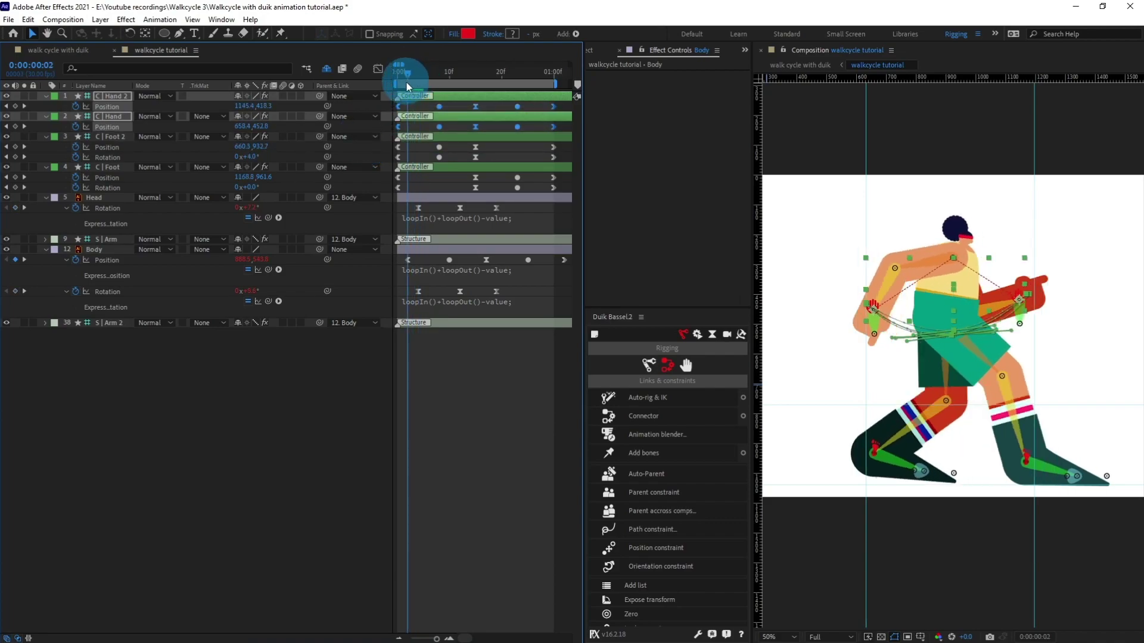
left_click(117, 262)
left_click(97, 251)
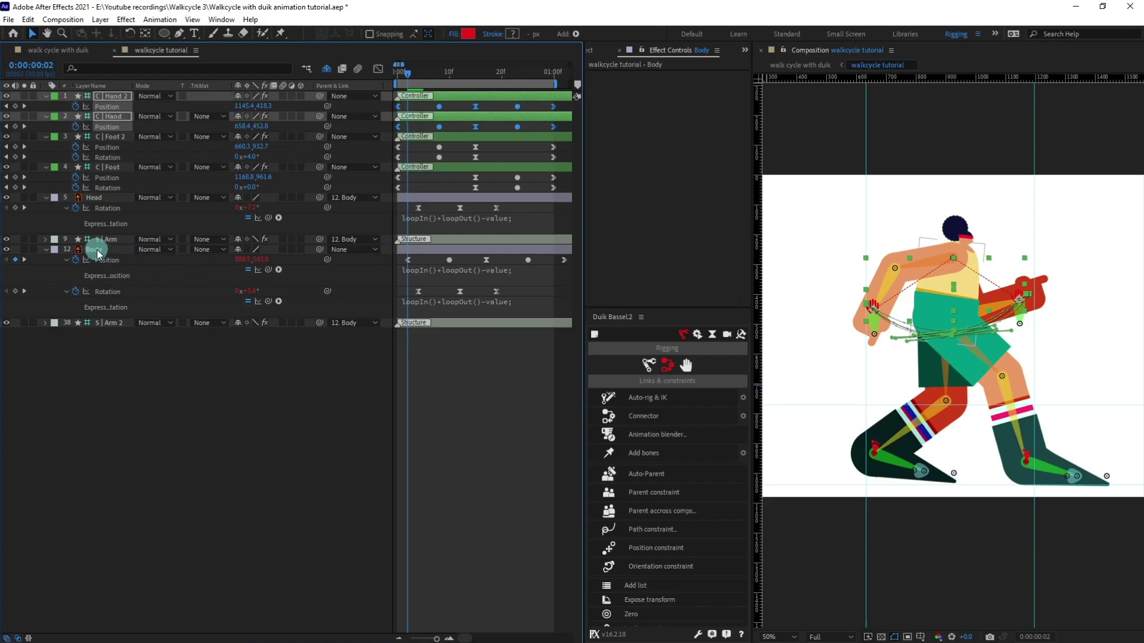
key("Page_Down")
left_click_drag(398, 126, 414, 132)
Step: Add the expression loopIn()+loopOut()-value; to the Position of both hand controllers
left_click(409, 73)
left_click(452, 269)
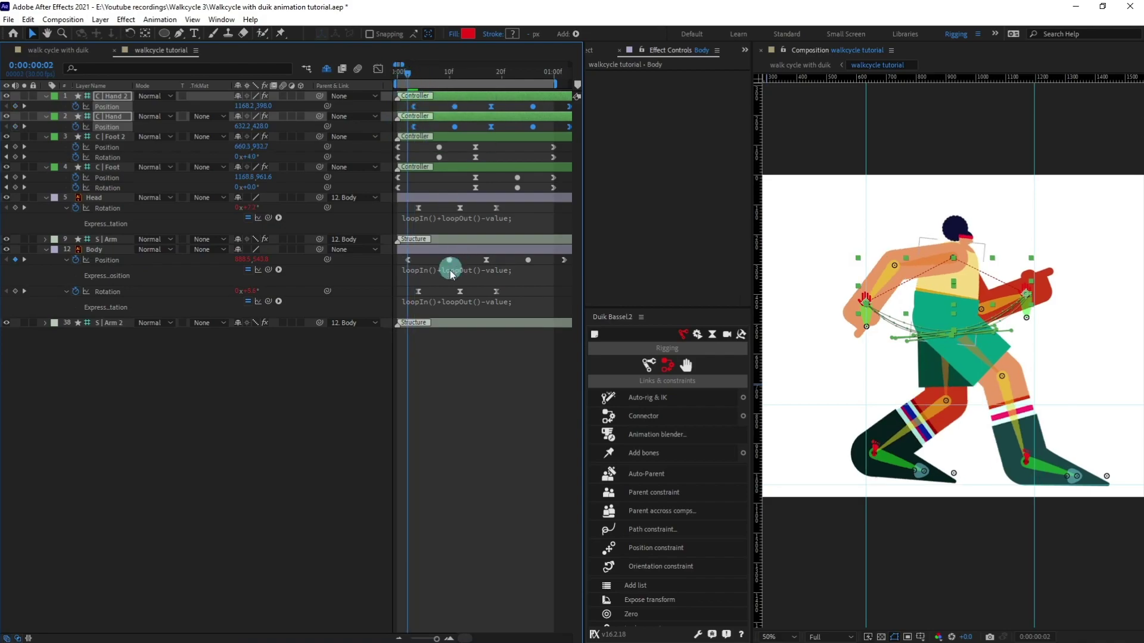
left_click(449, 272)
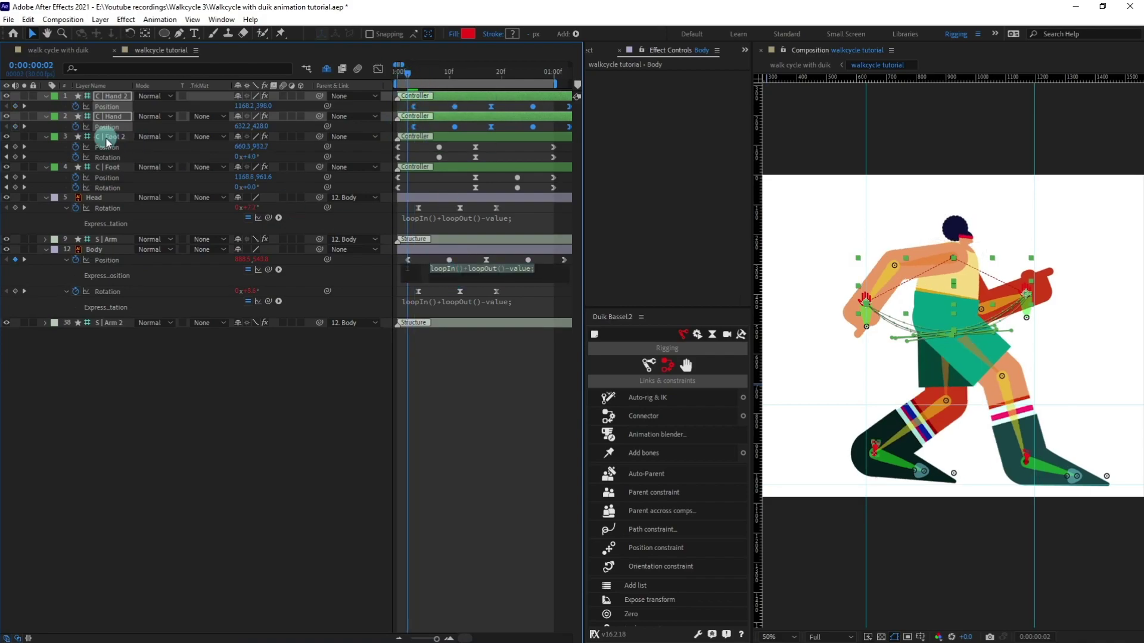
left_click(76, 127, "alt")
key("ctrl+v")
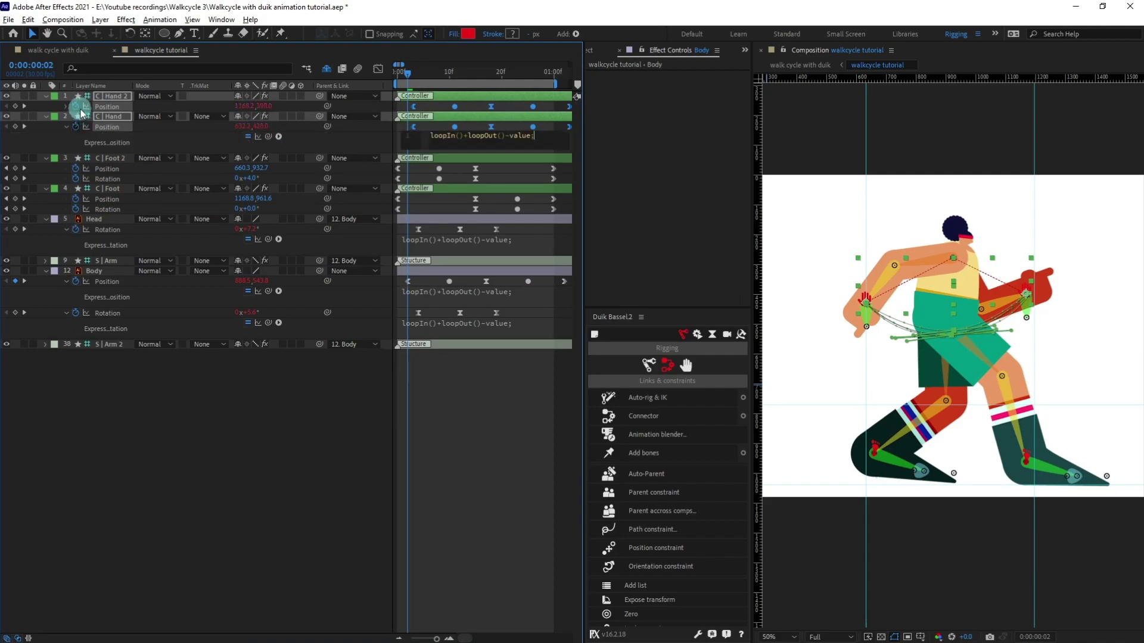
left_click(75, 110)
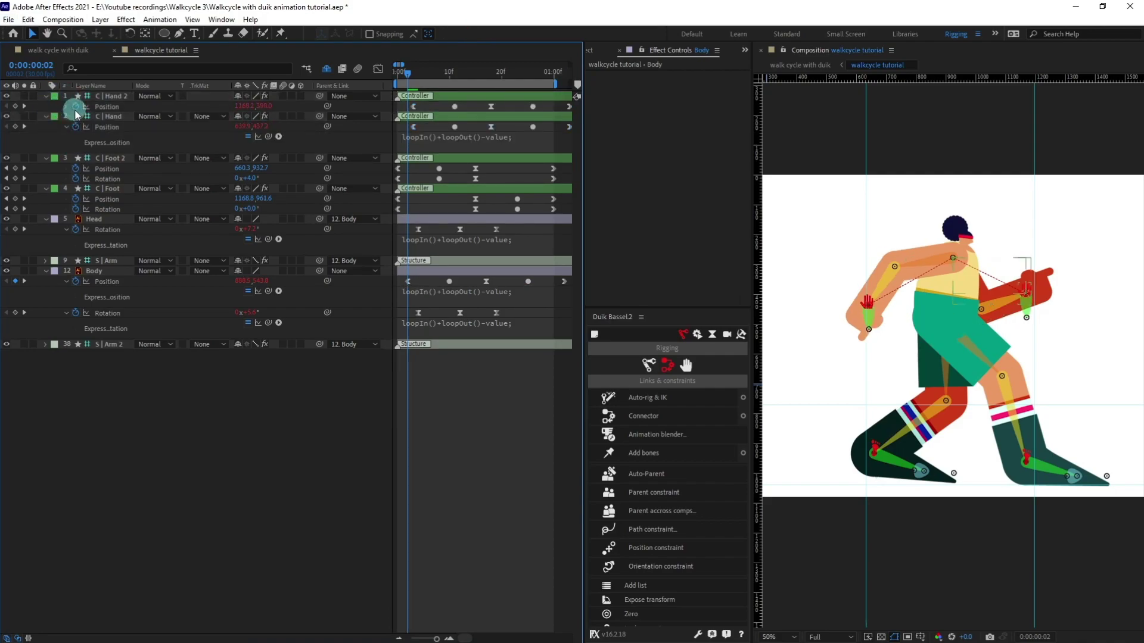
left_click(76, 107, "alt")
key("ctrl+v")
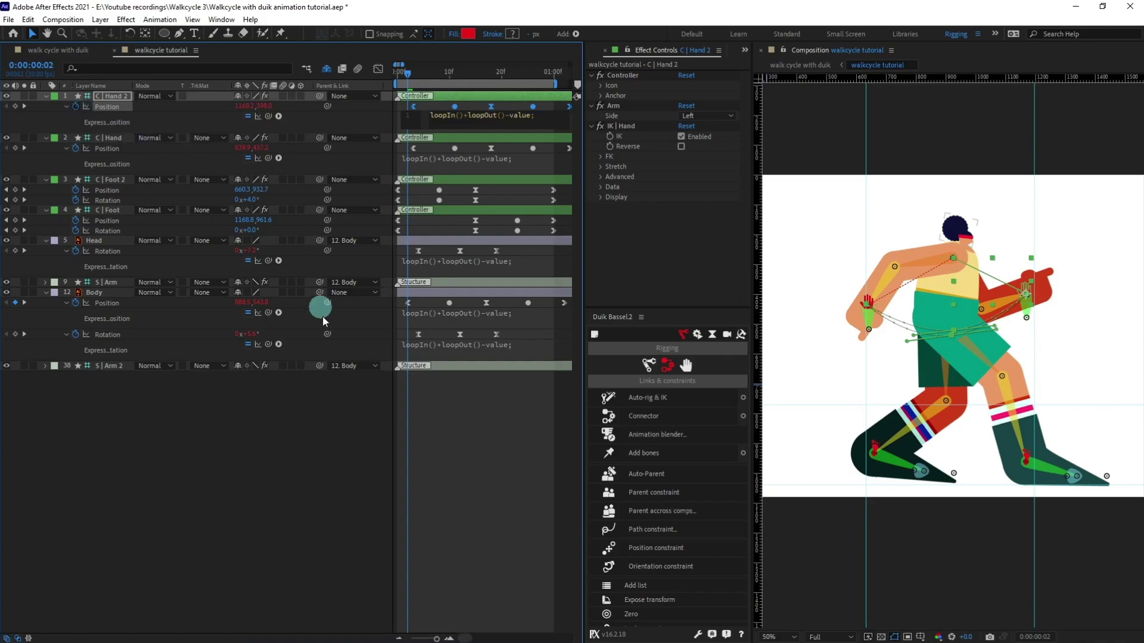
left_click(433, 490)
Step: Preview the walk cycle with the whole composition in view
scroll(1030, 355, "down", 2)
key("space")
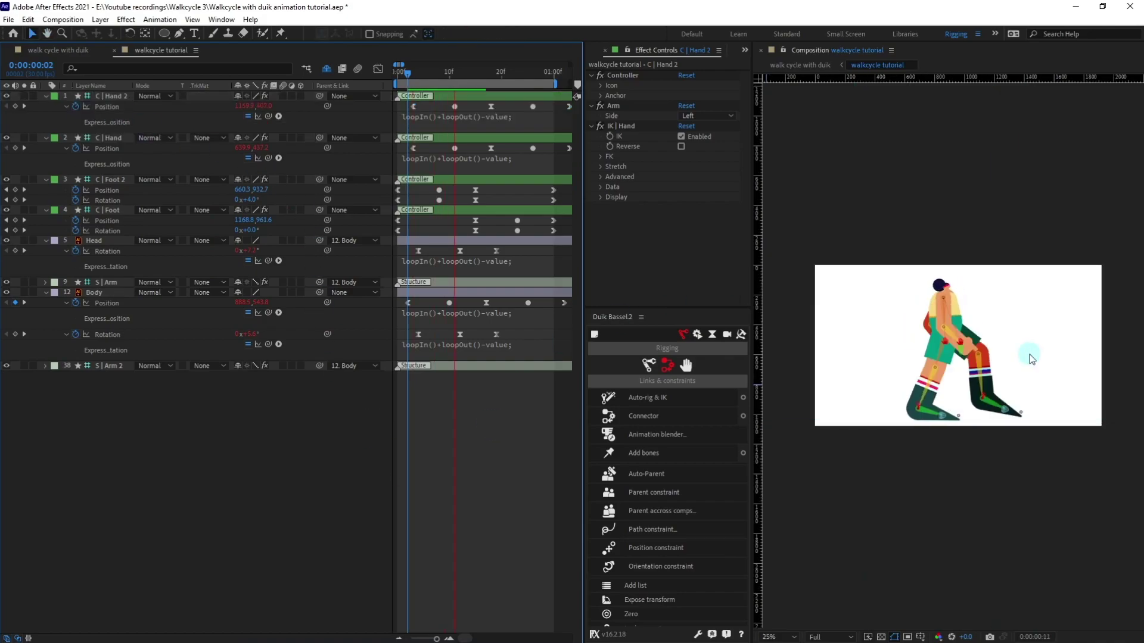